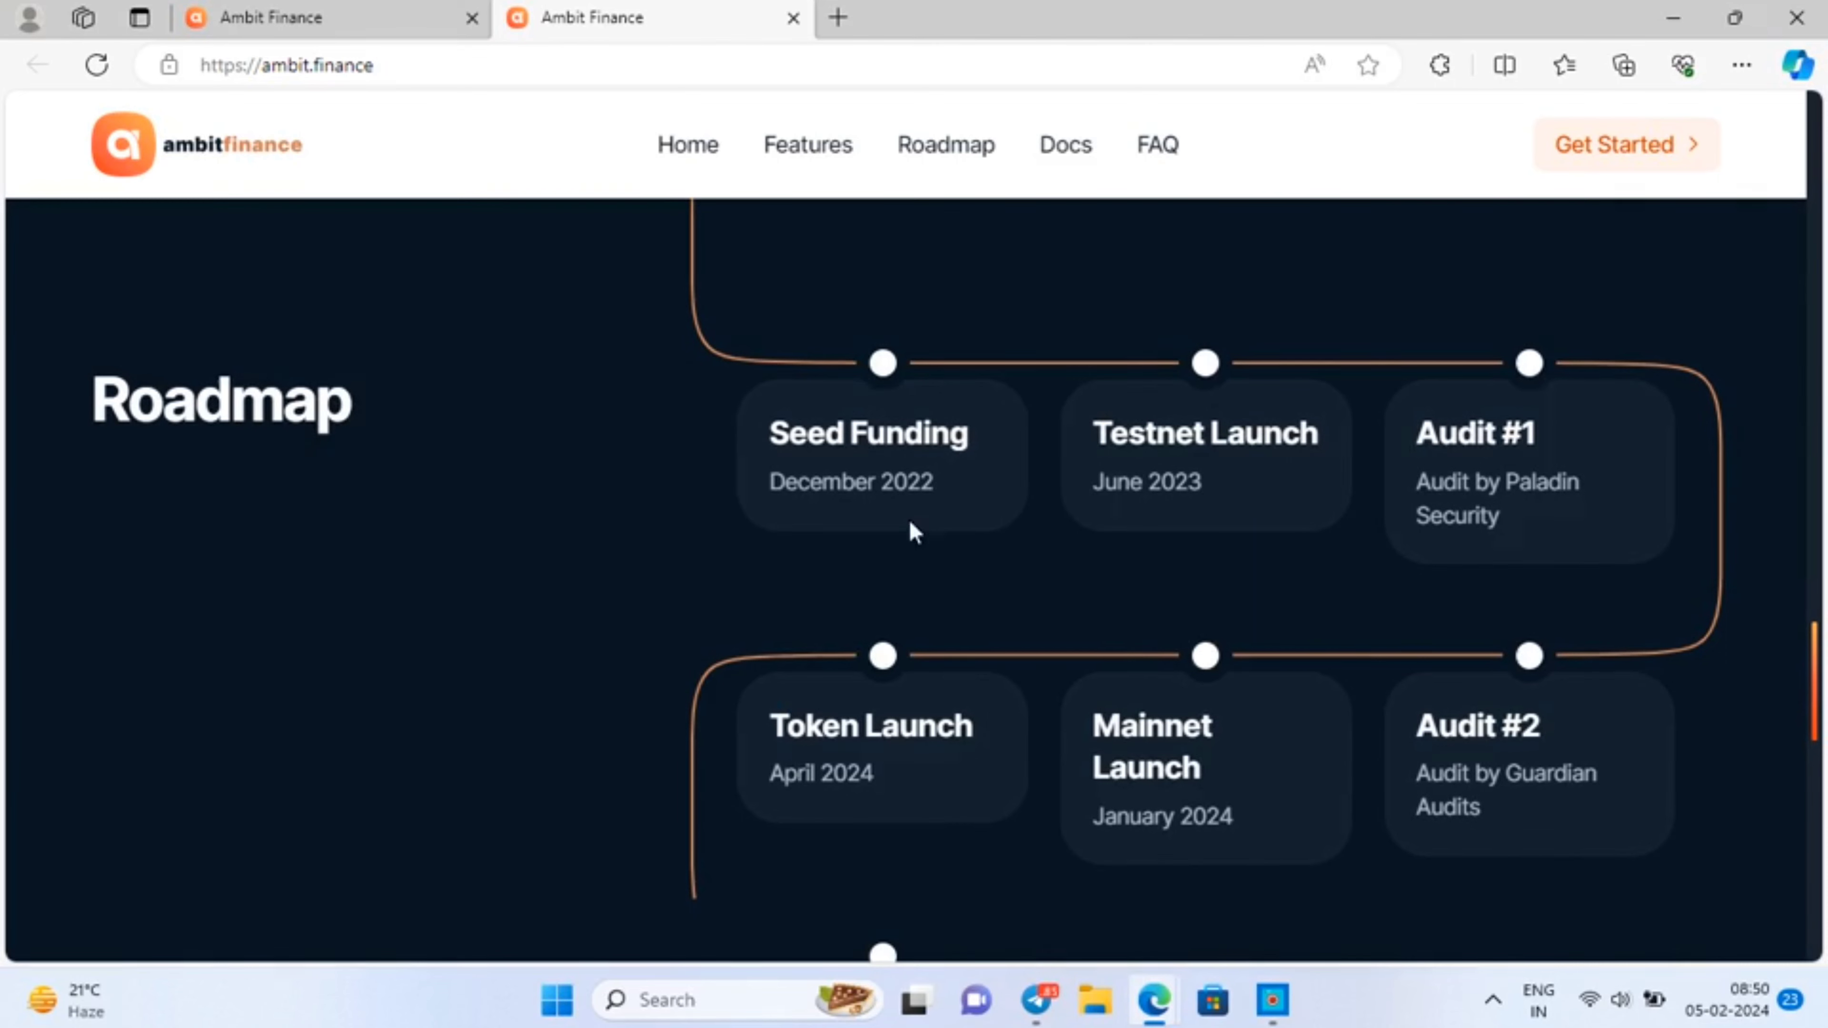
- Review the roadmap milestones on the Ambit Finance website through Version 2
scroll(1210, 563, "down", 3)
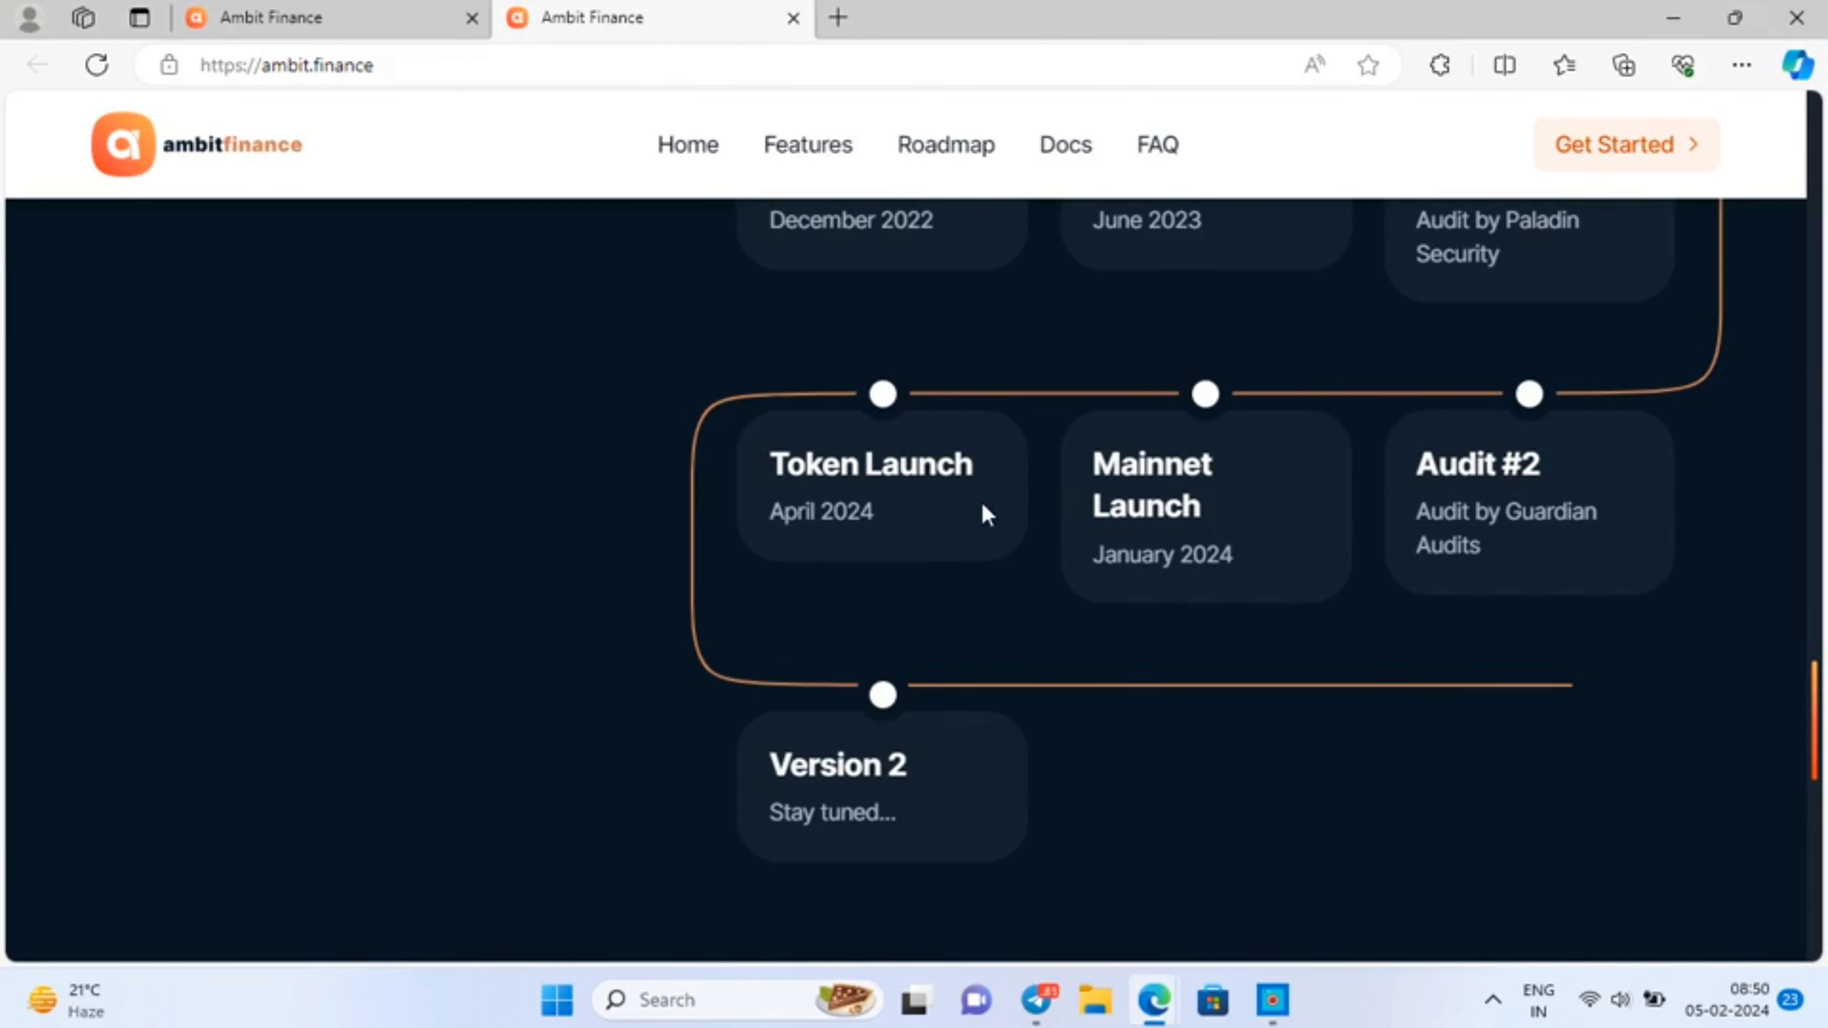
scroll(983, 504, "up", 2)
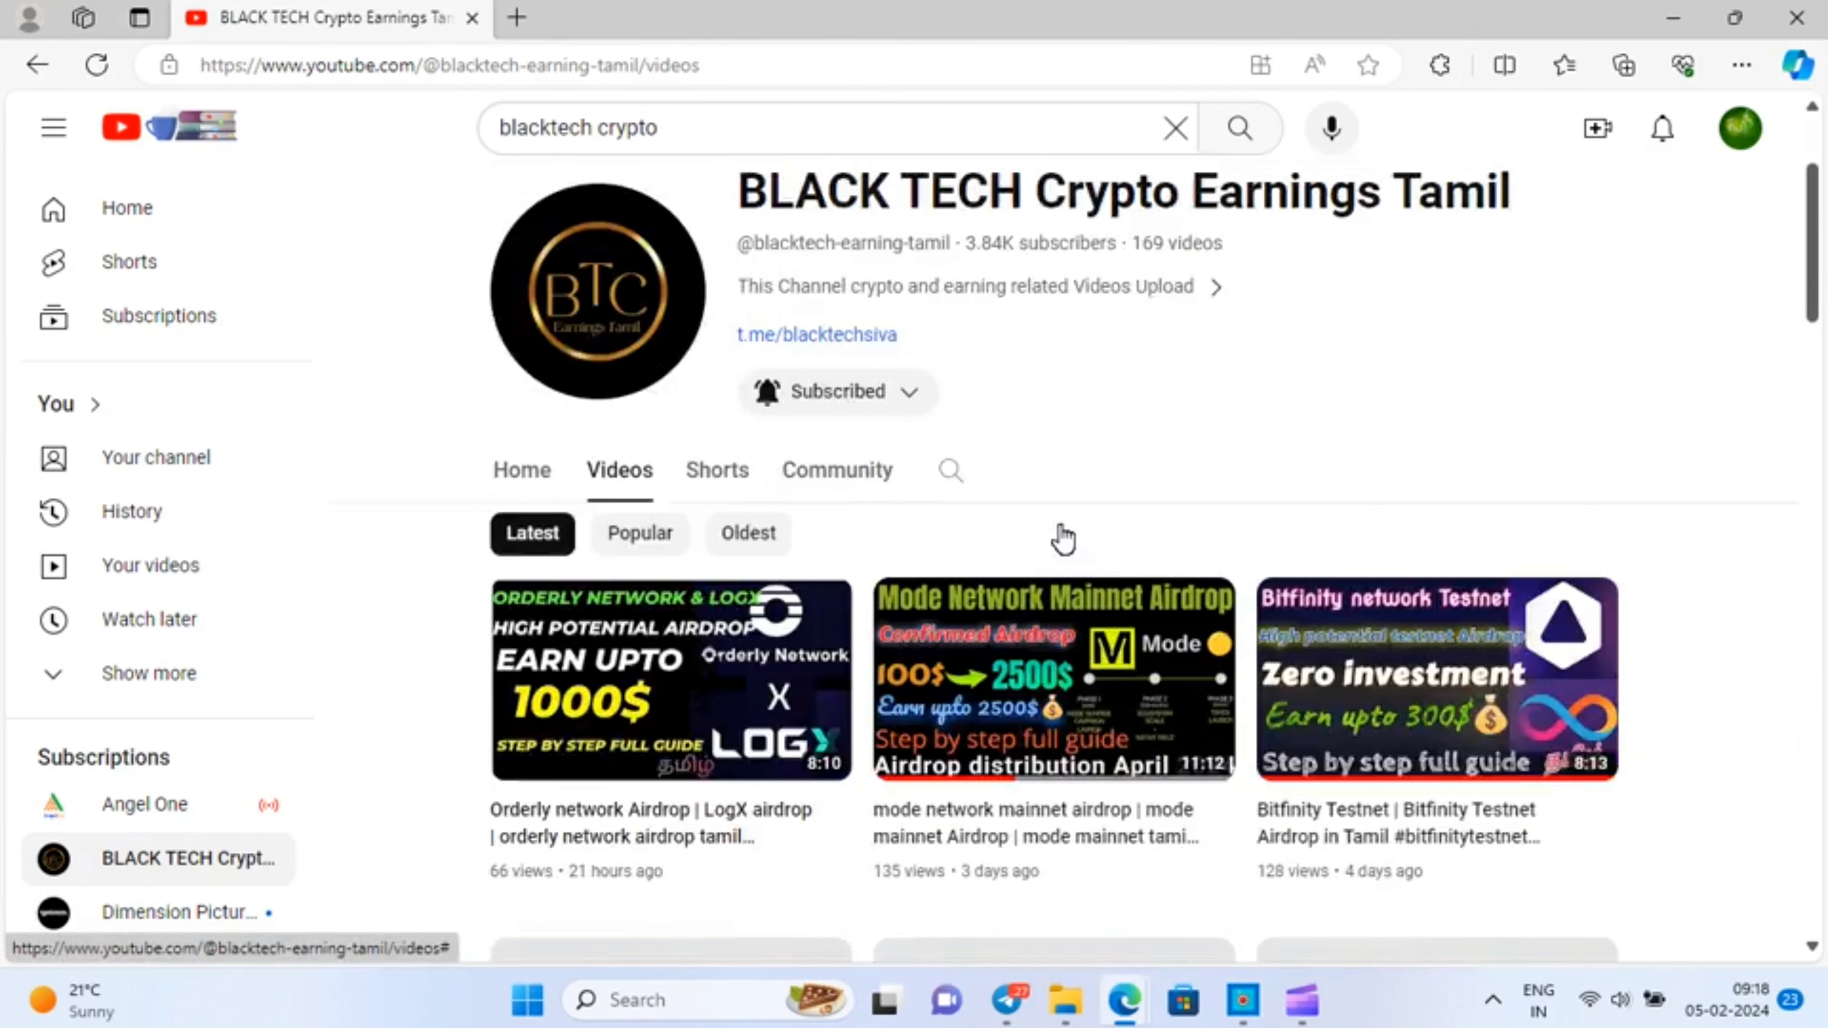
- Browse the latest airdrop tutorial videos on the BLACK TECH Crypto Earnings Tamil YouTube channel
scroll(1063, 539, "down", 1)
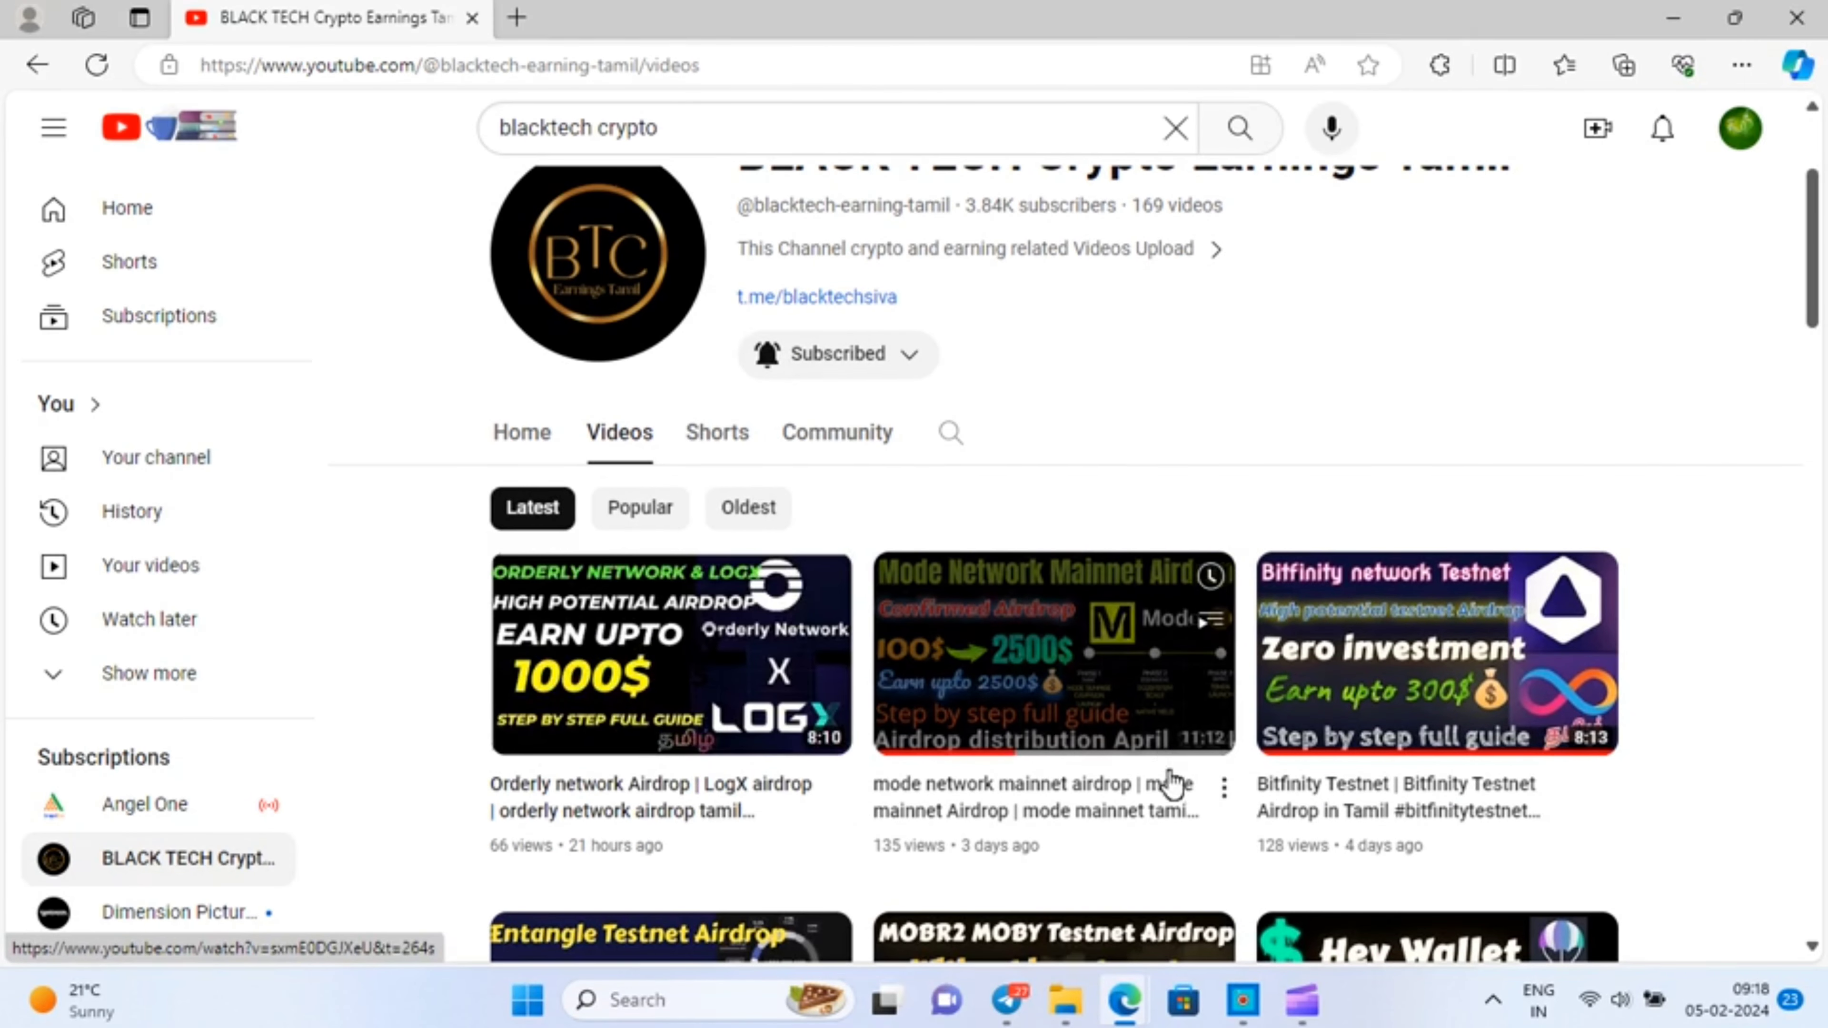
scroll(1803, 717, "down", 5)
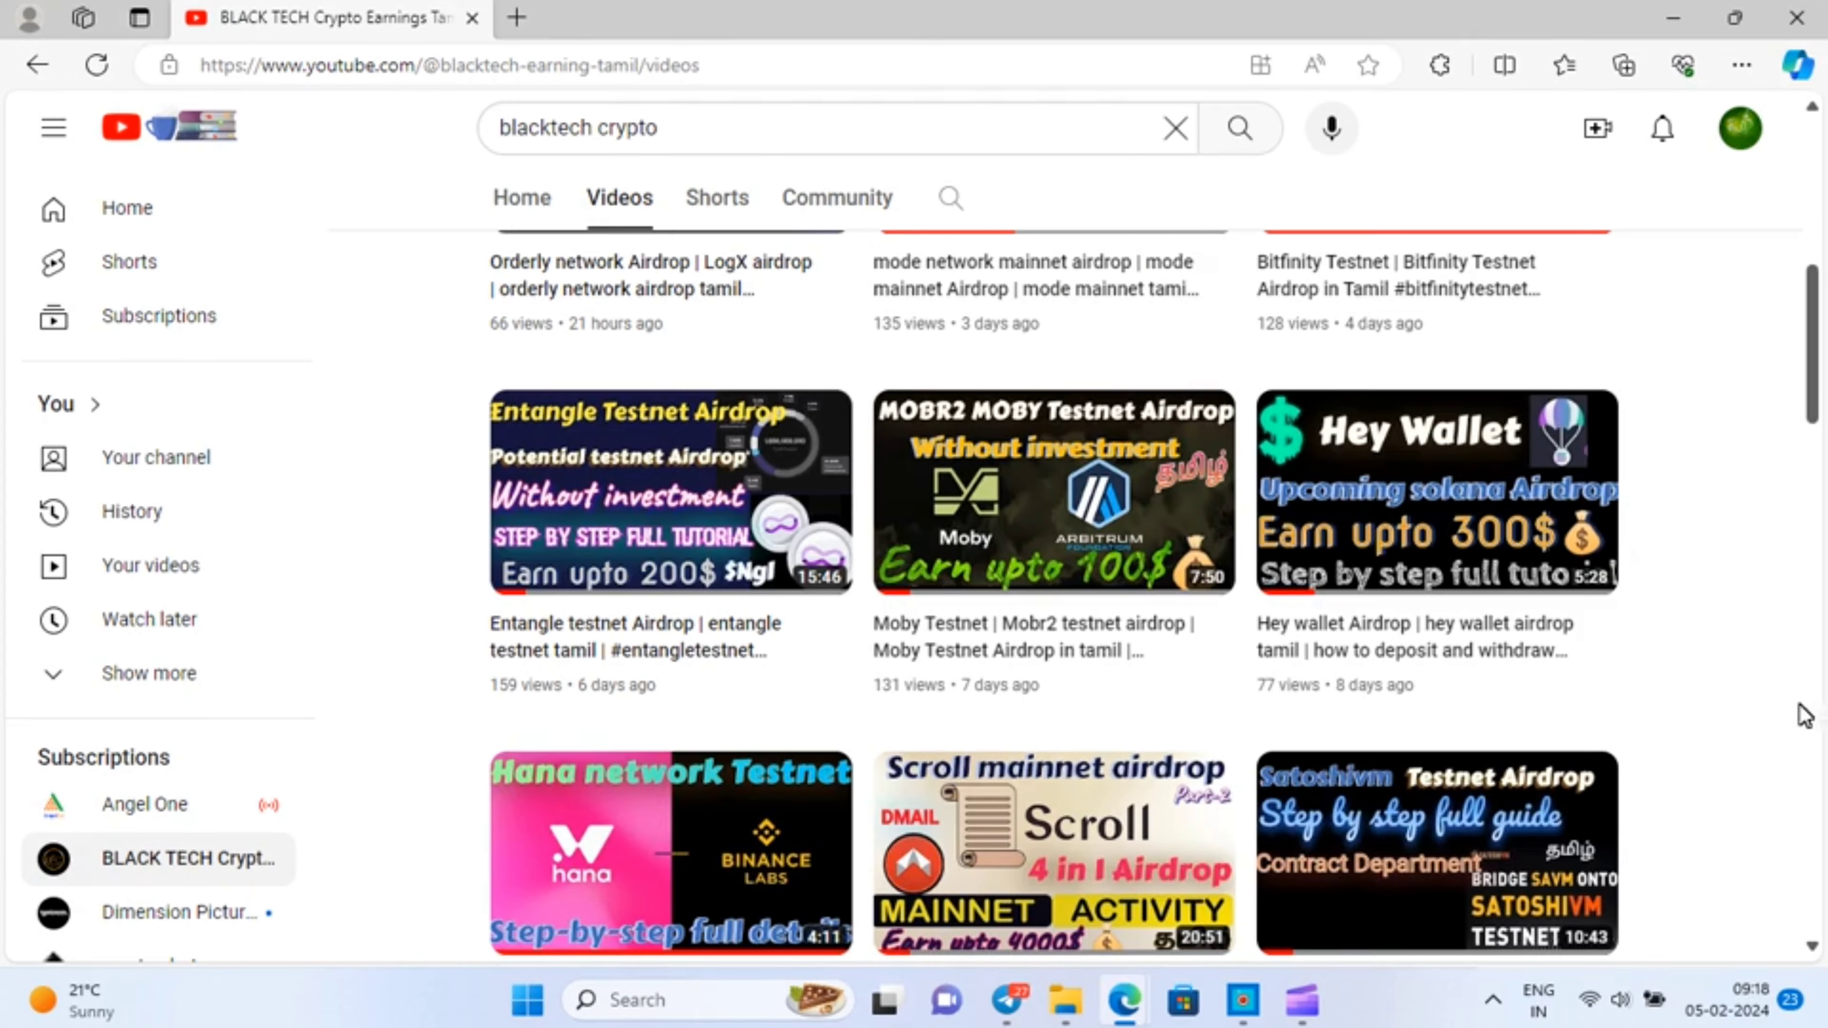
scroll(1743, 379, "down", 3)
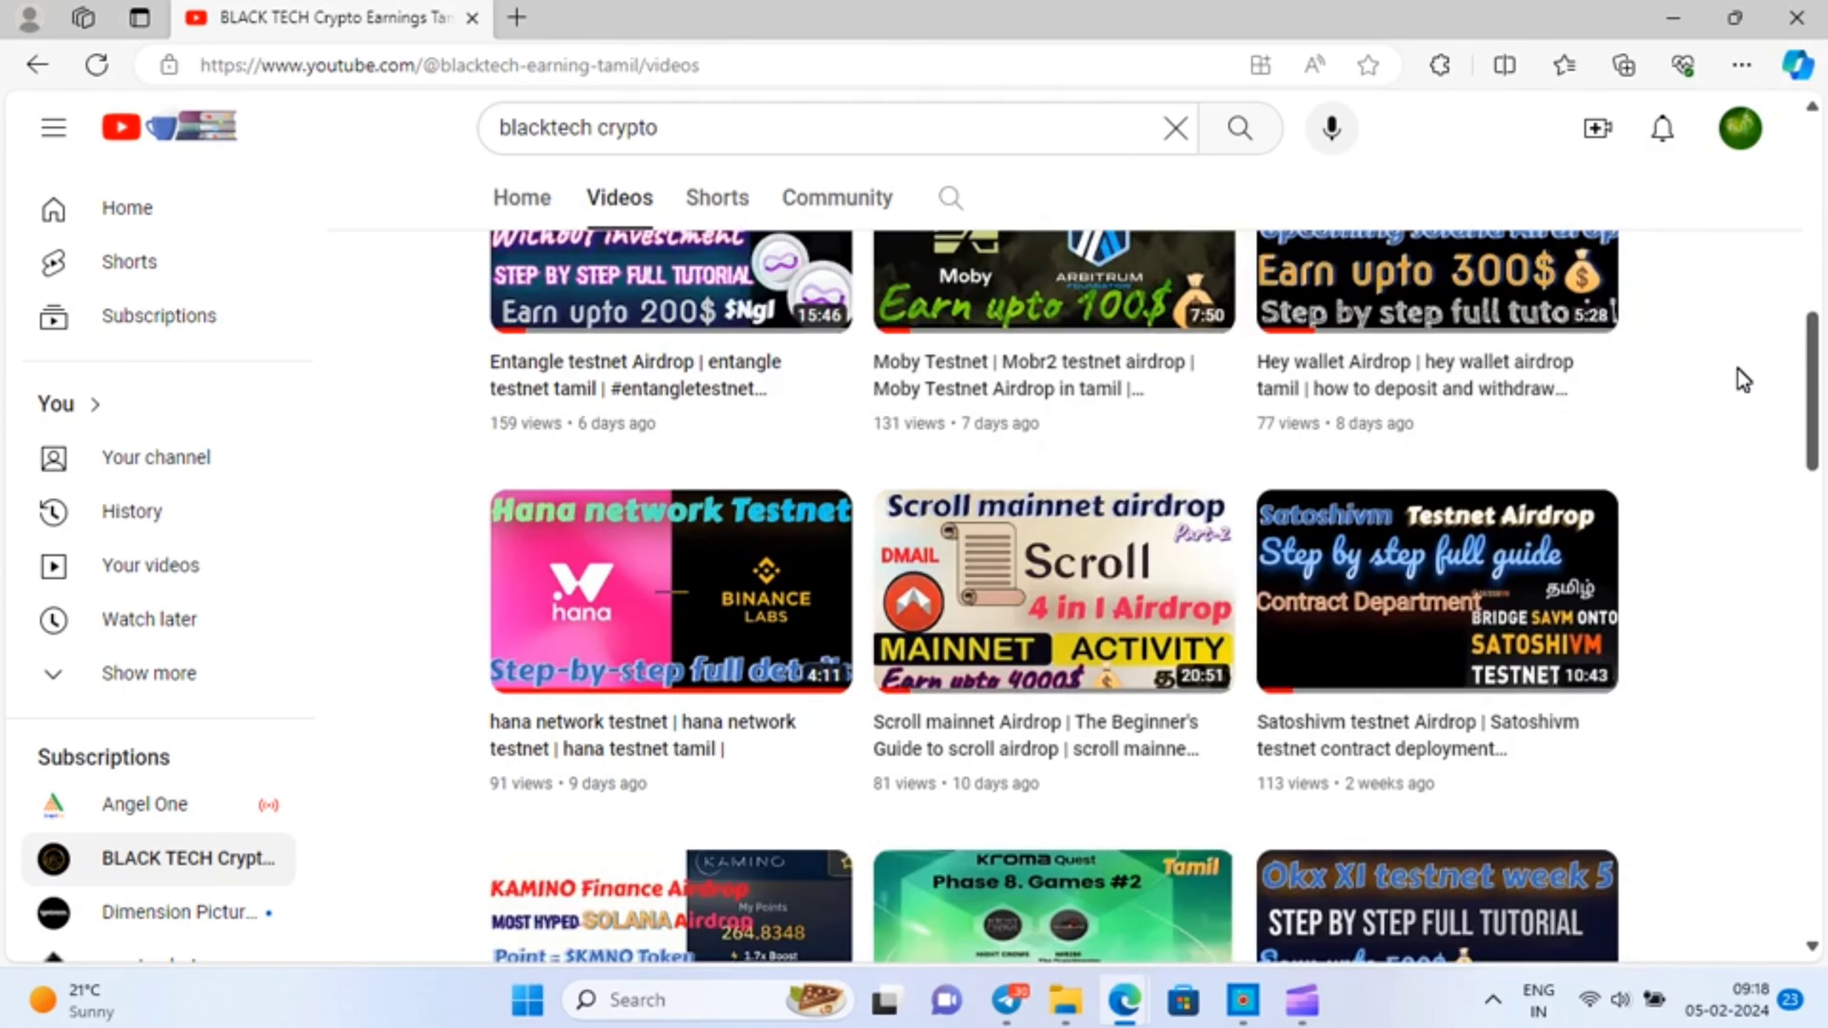
scroll(1742, 379, "down", 16)
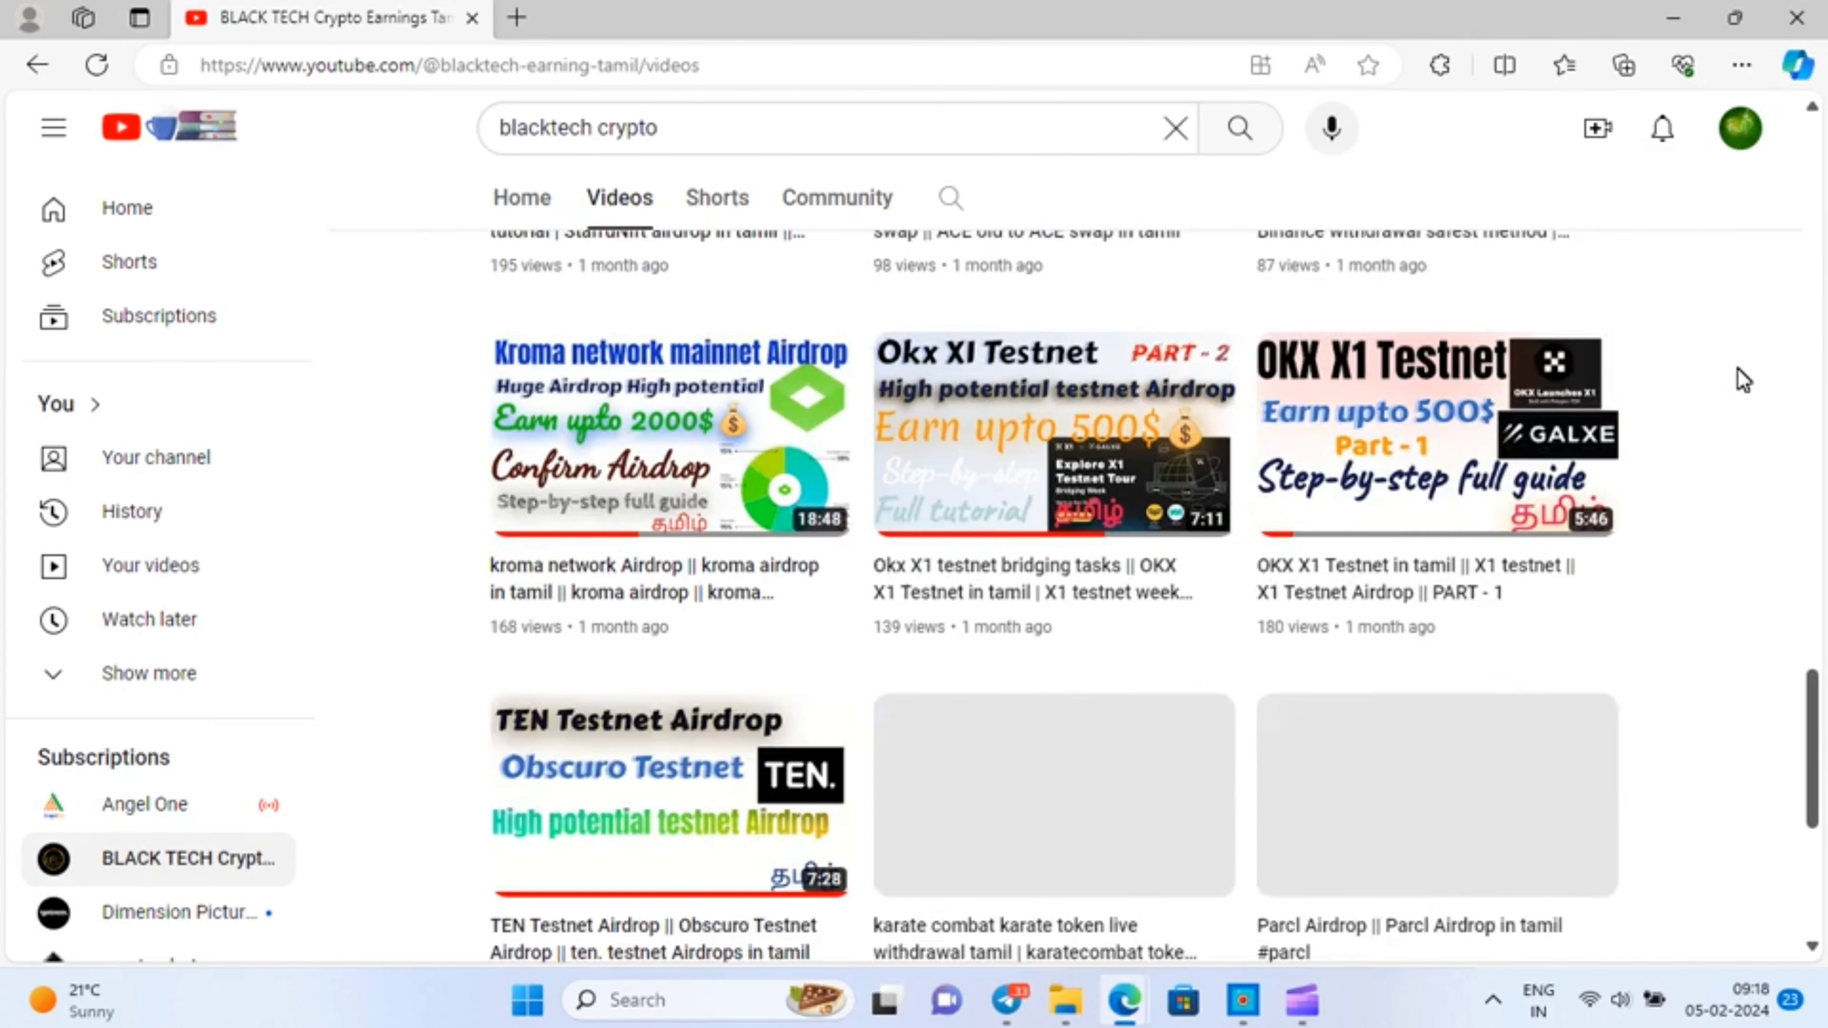
scroll(1743, 379, "down", 2)
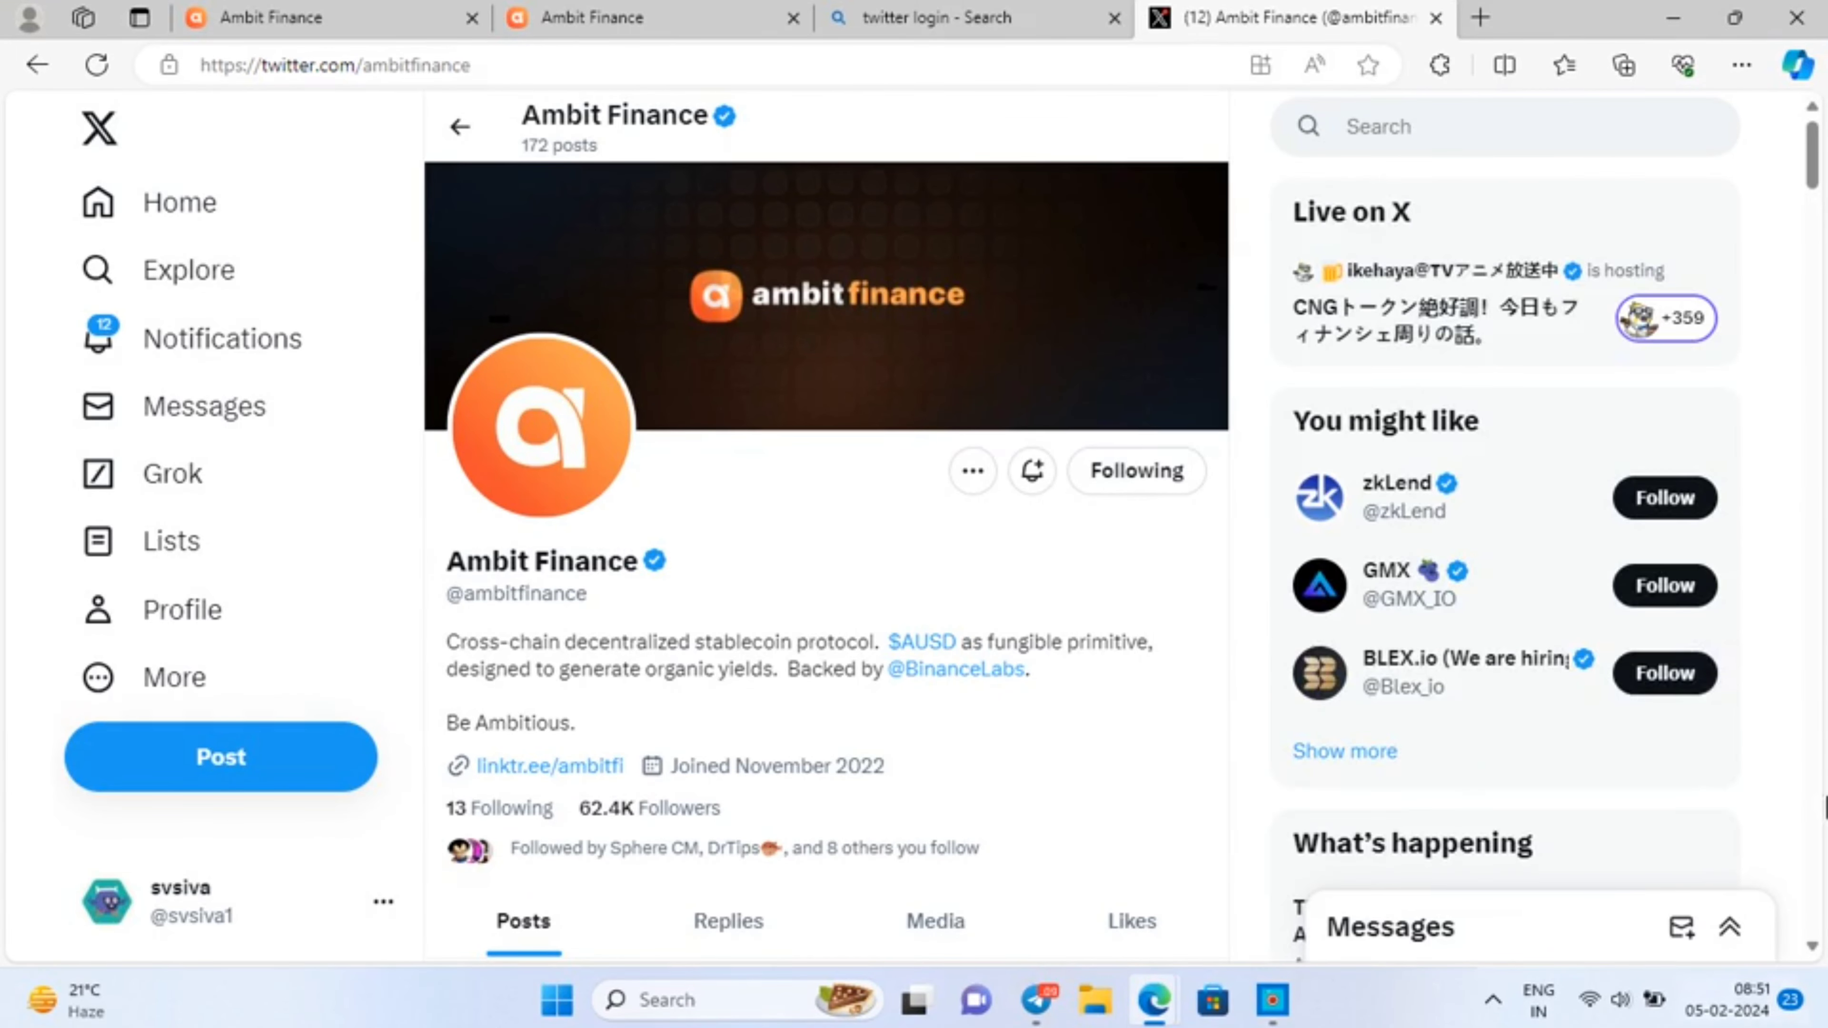
- Examine Ambit Finance's X profile, including its list of known followers and its reposts from Binance Labs
scroll(1615, 931, "down", 2)
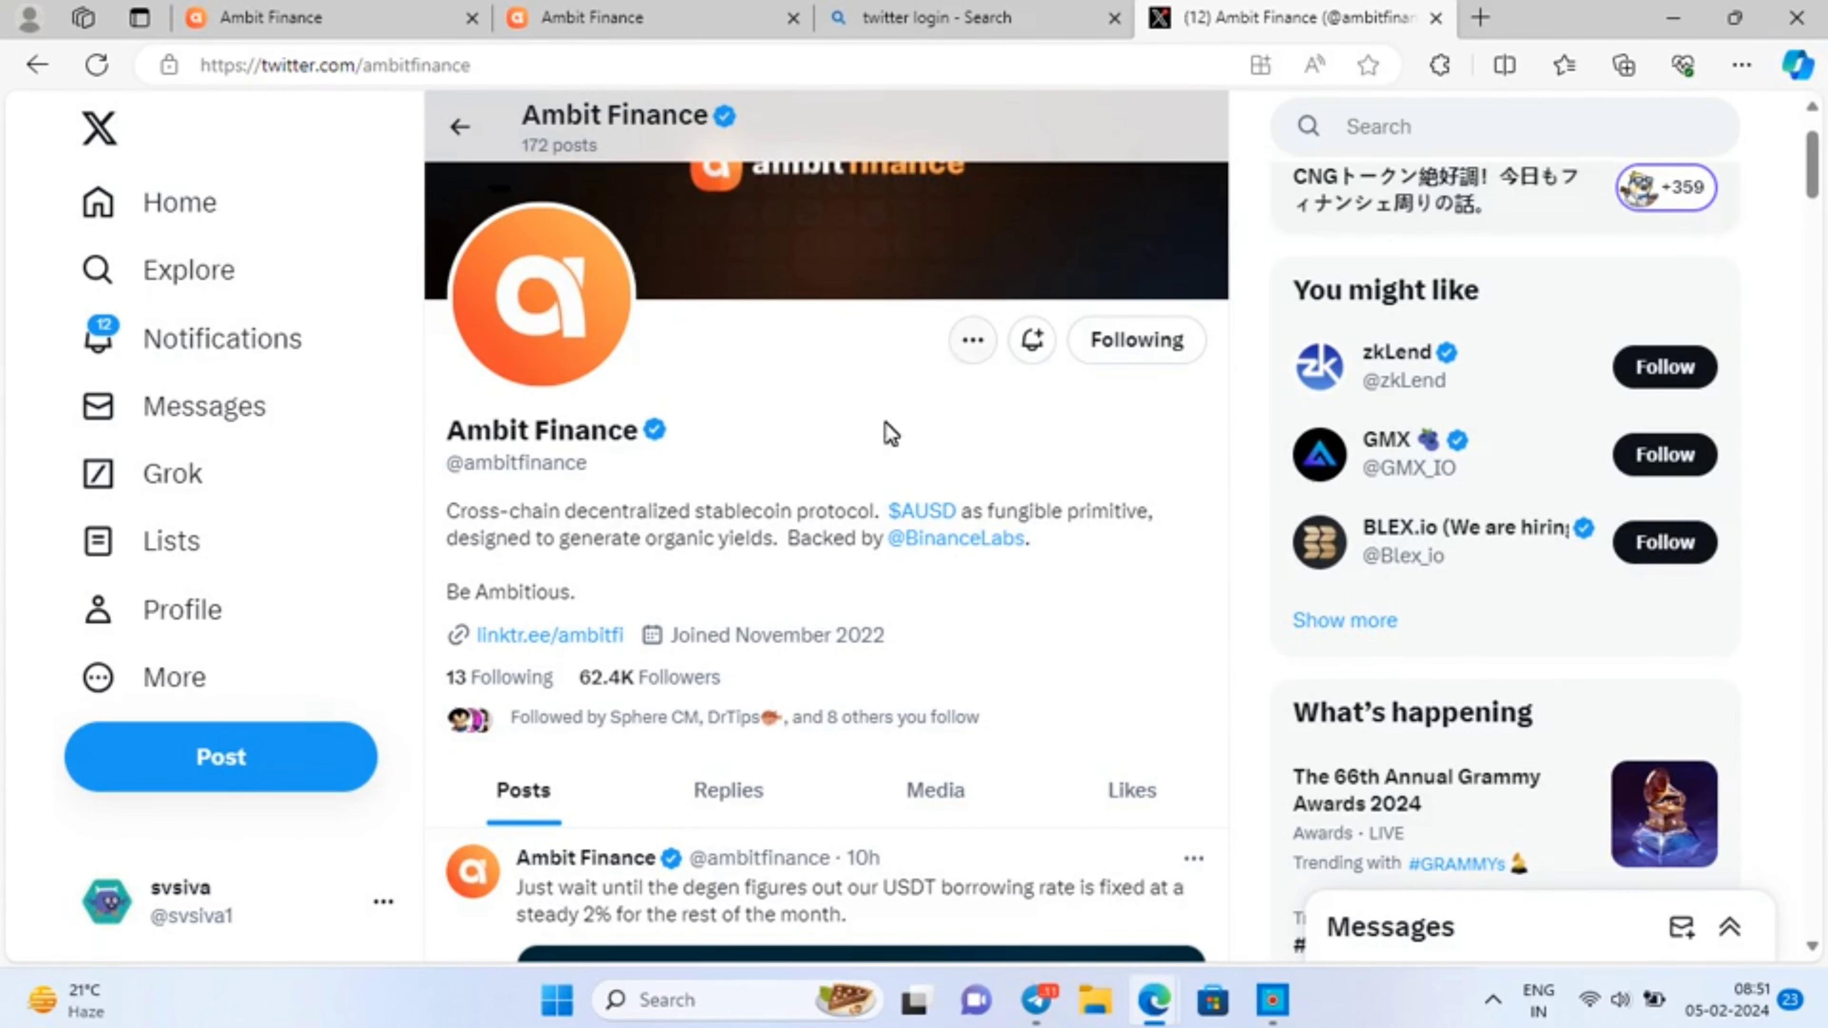
scroll(891, 434, "down", 4)
left_click(926, 458)
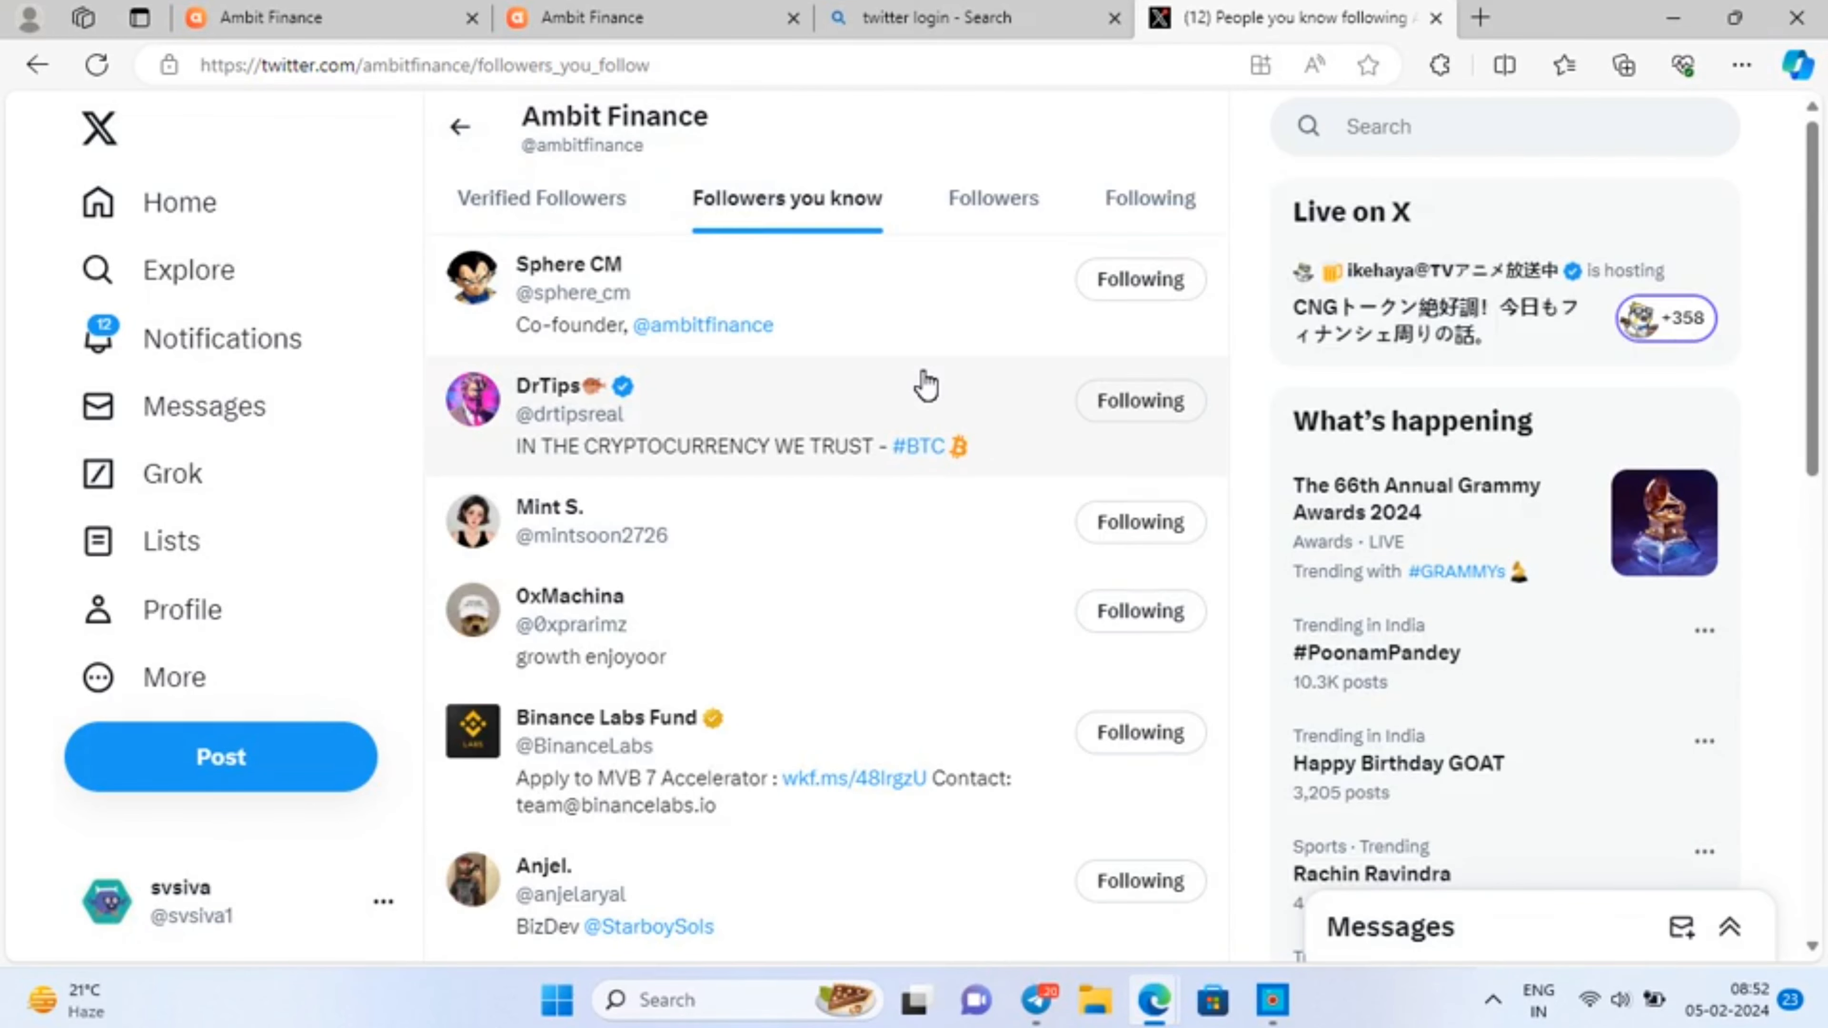
scroll(927, 386, "down", 3)
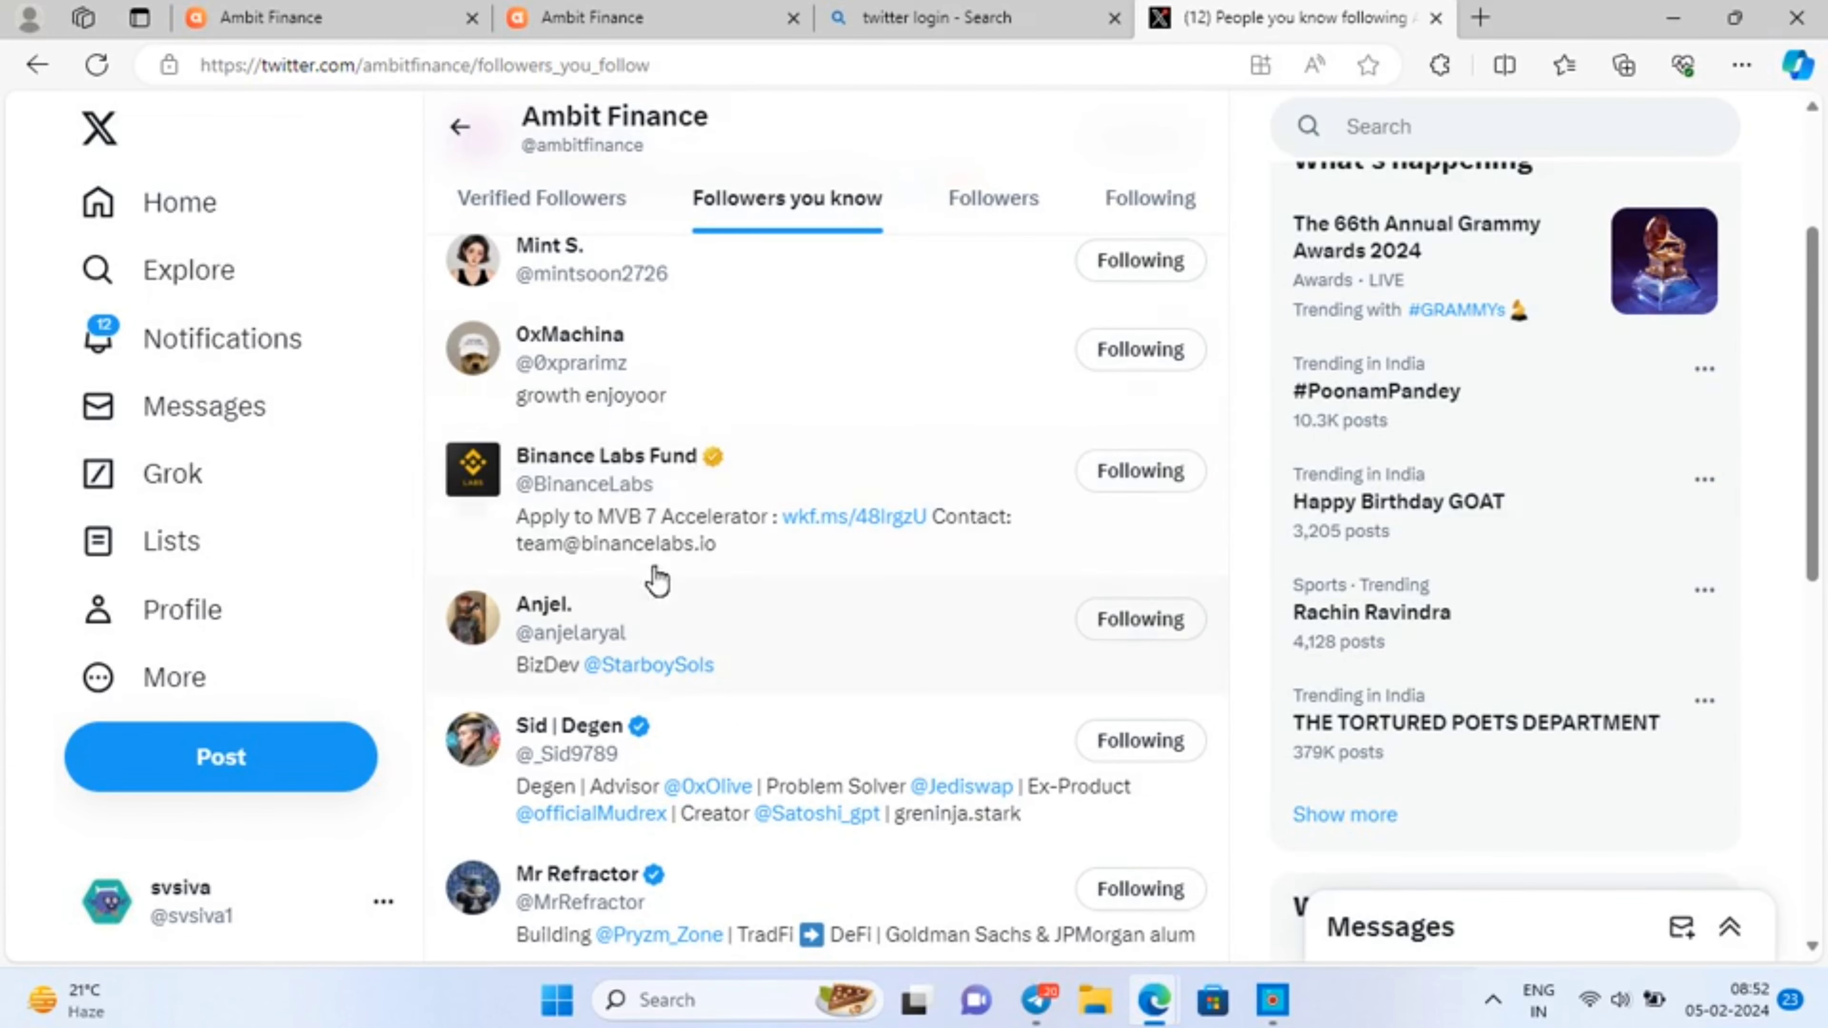
scroll(685, 555, "down", 6)
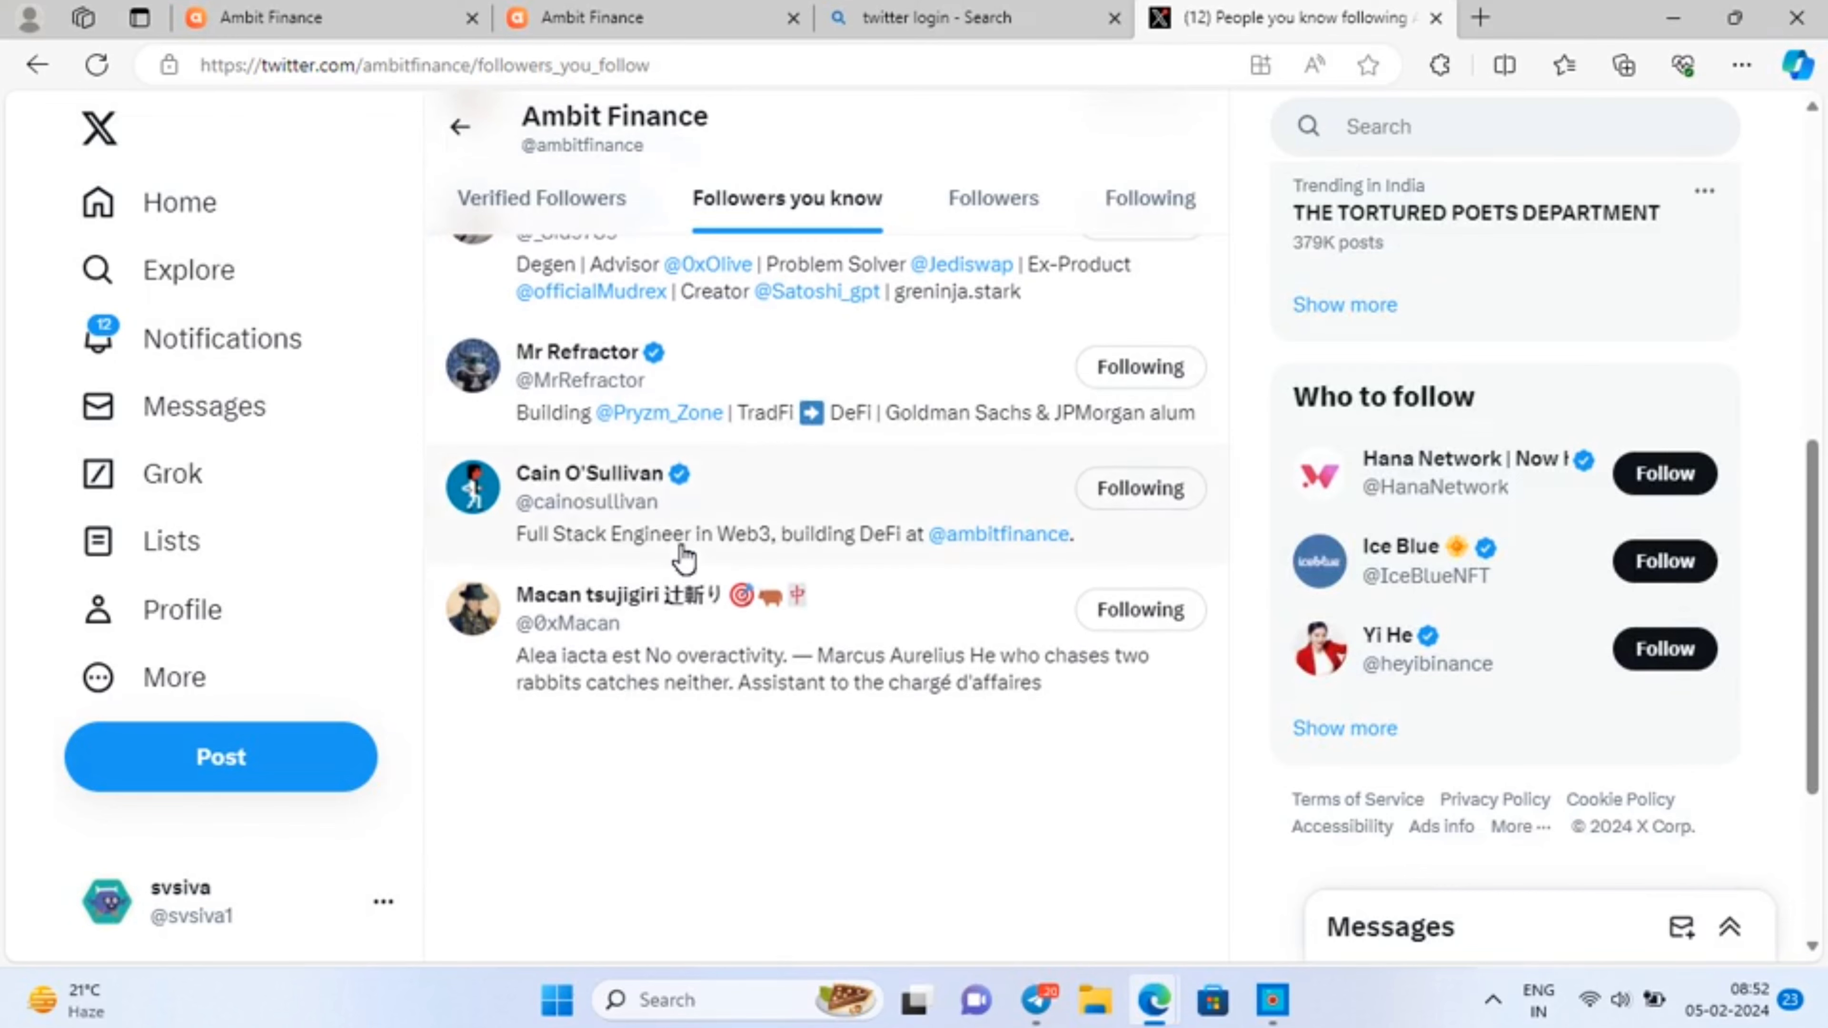
key("alt+Left")
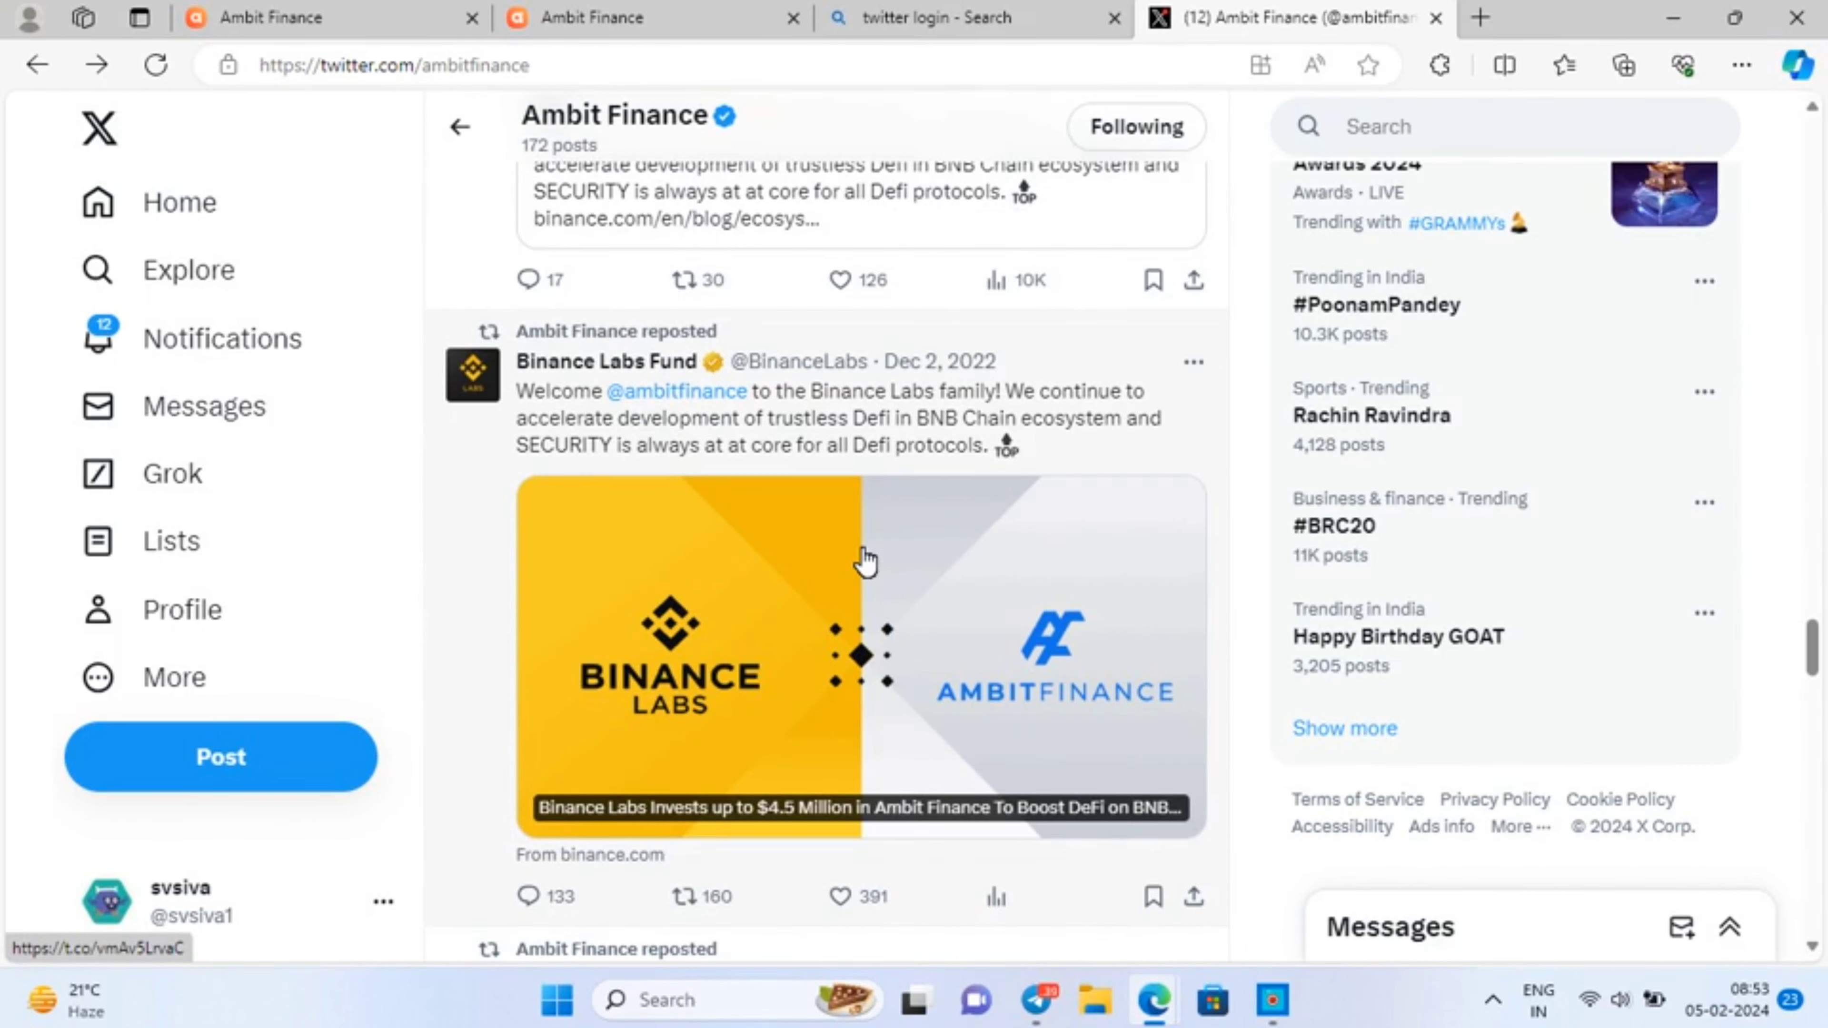
scroll(863, 561, "down", 6)
- Switch to Telegram and read the Blacktech Crypto Earnings Tamil posts through the Ambit Finance mainnet announcement
key("alt+Tab")
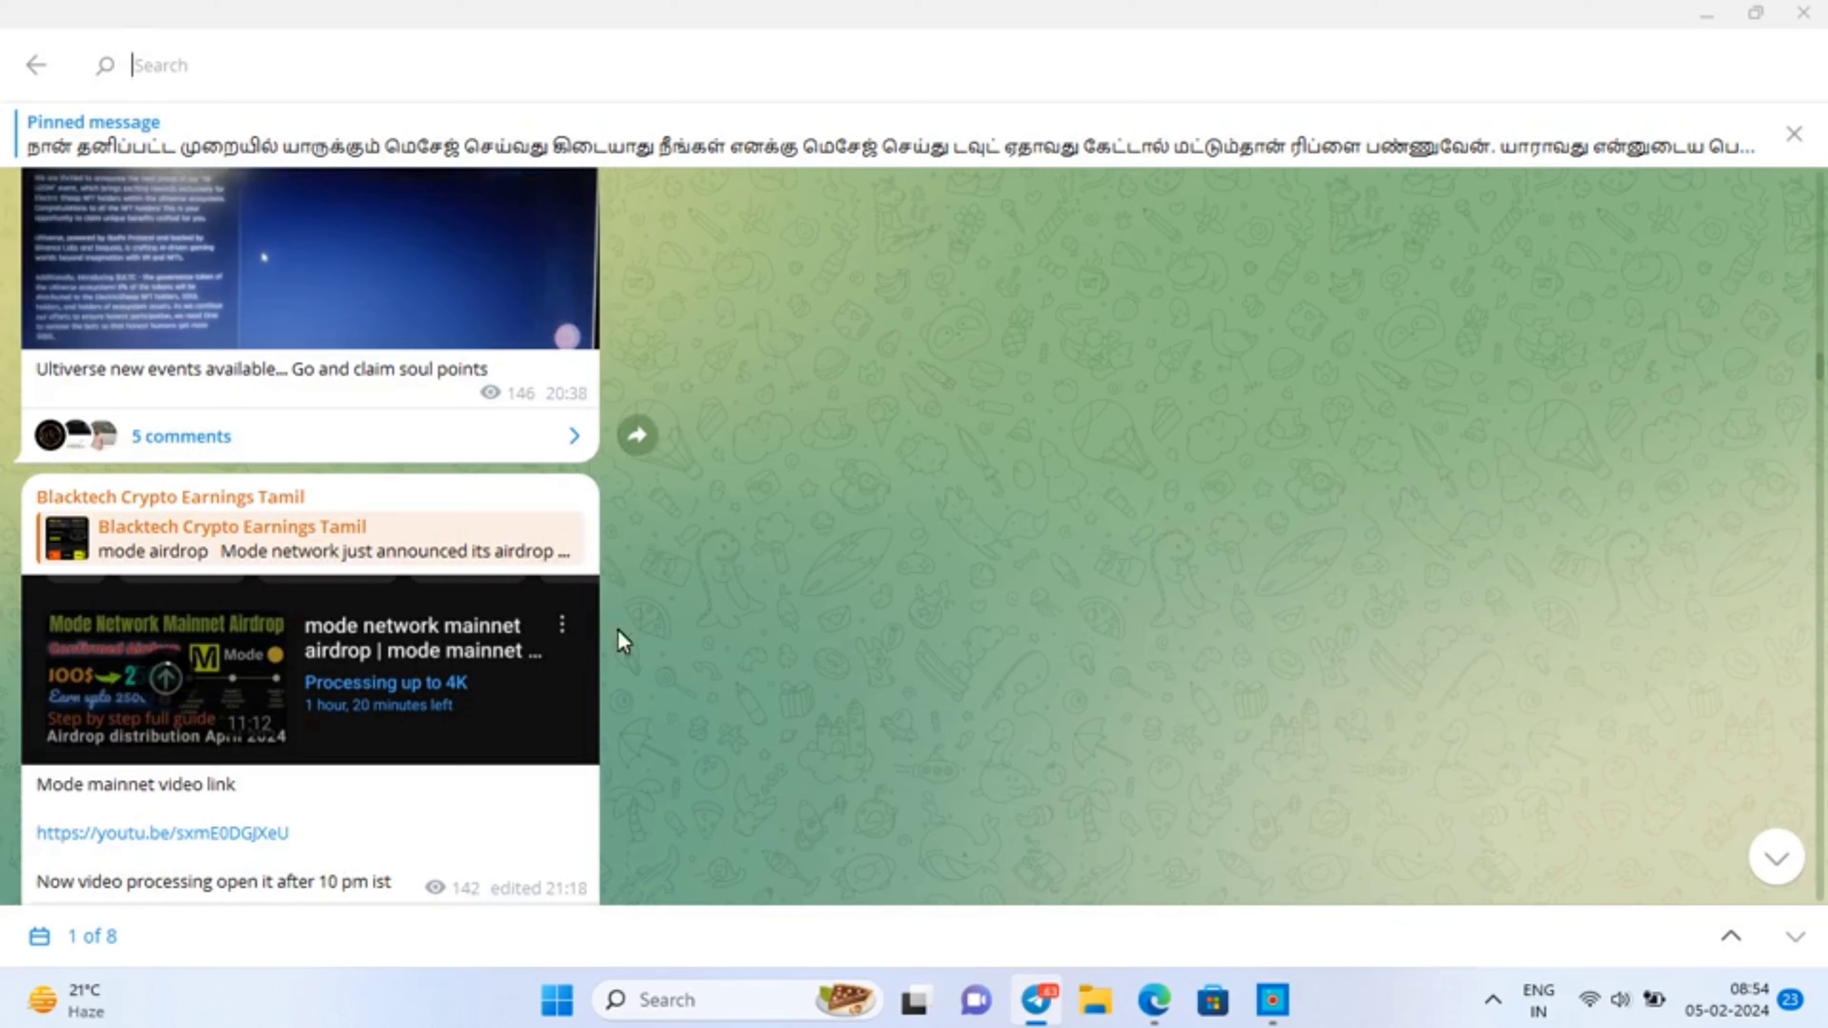
scroll(579, 659, "down", 1)
scroll(278, 637, "down", 15)
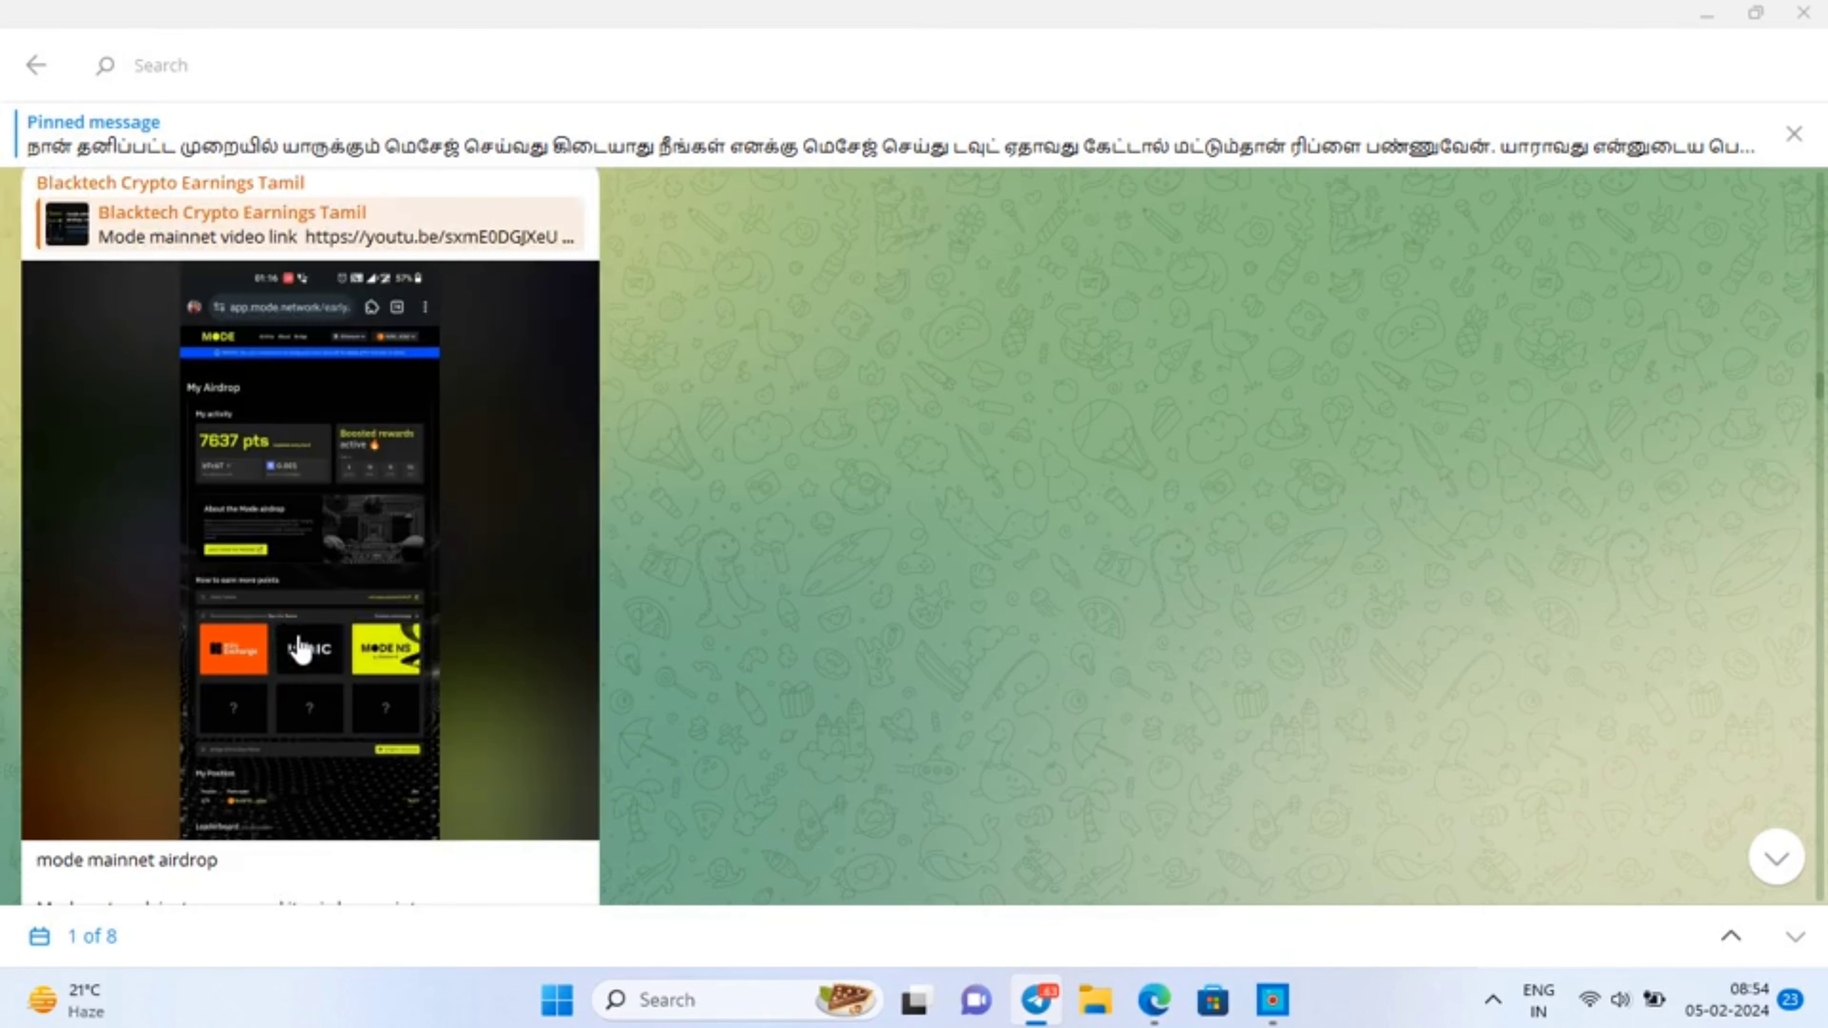
scroll(320, 663, "down", 12)
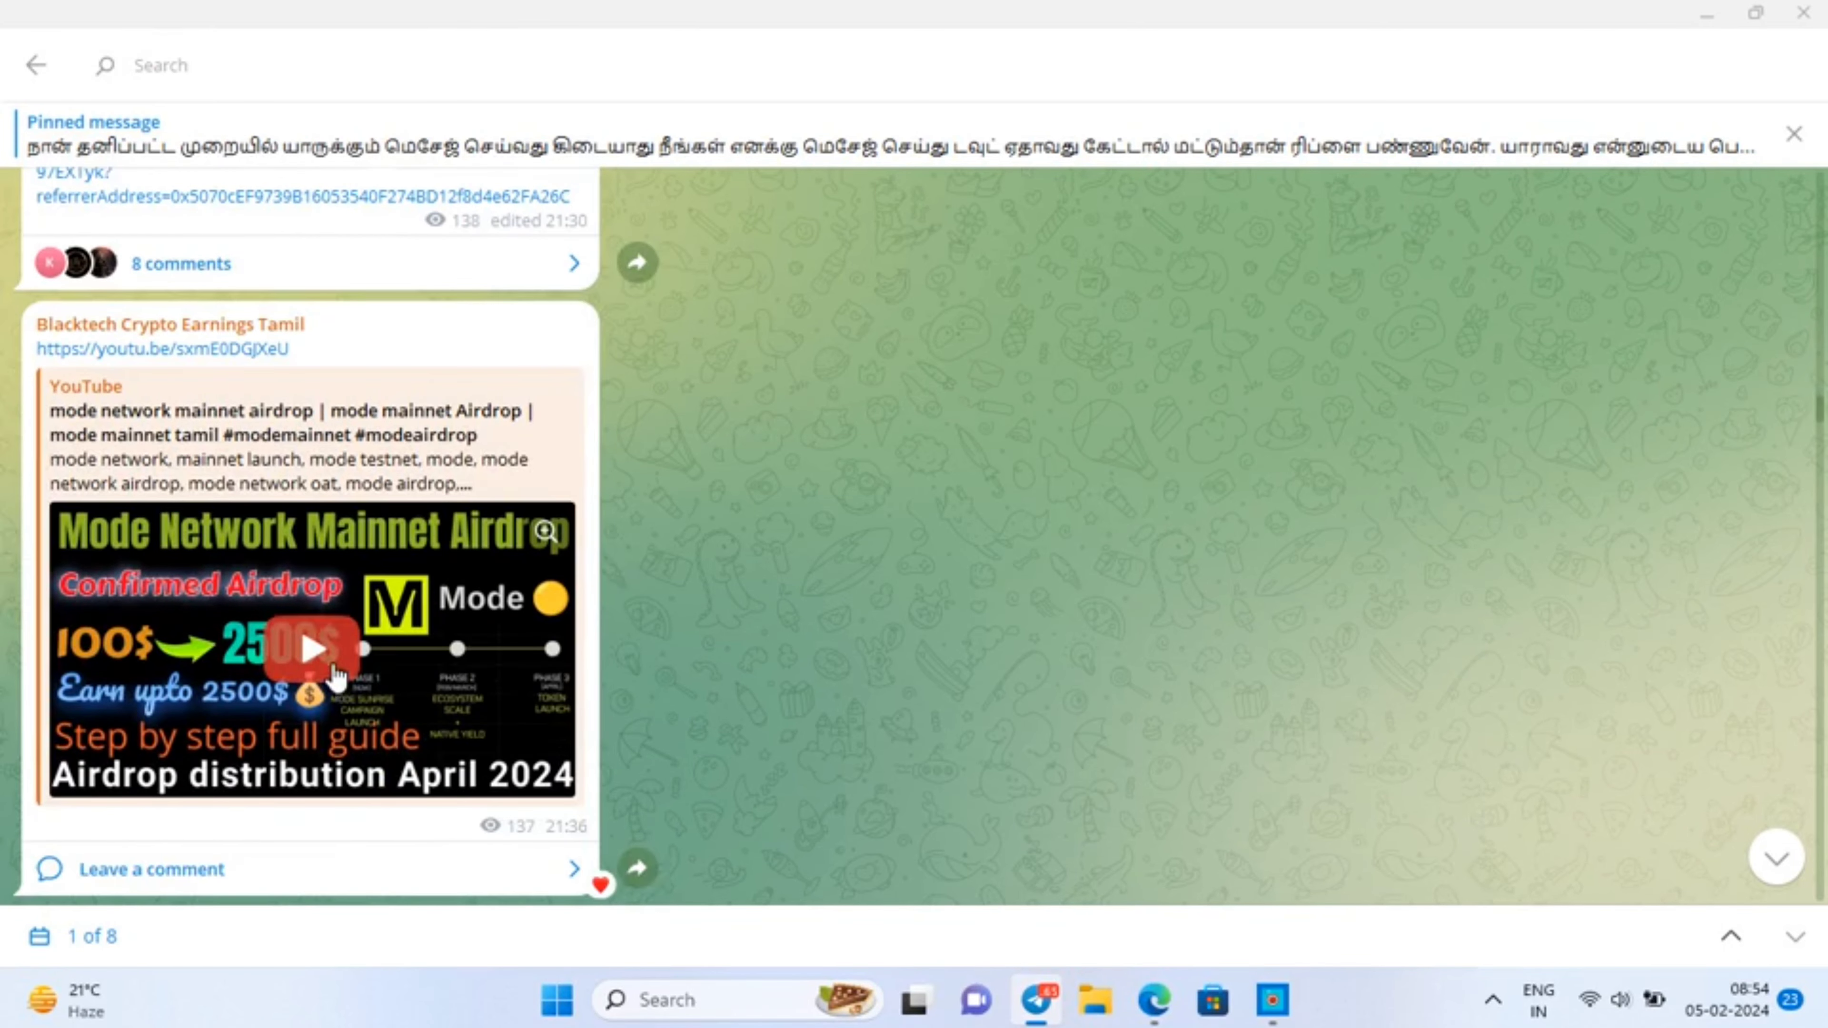
scroll(328, 663, "down", 15)
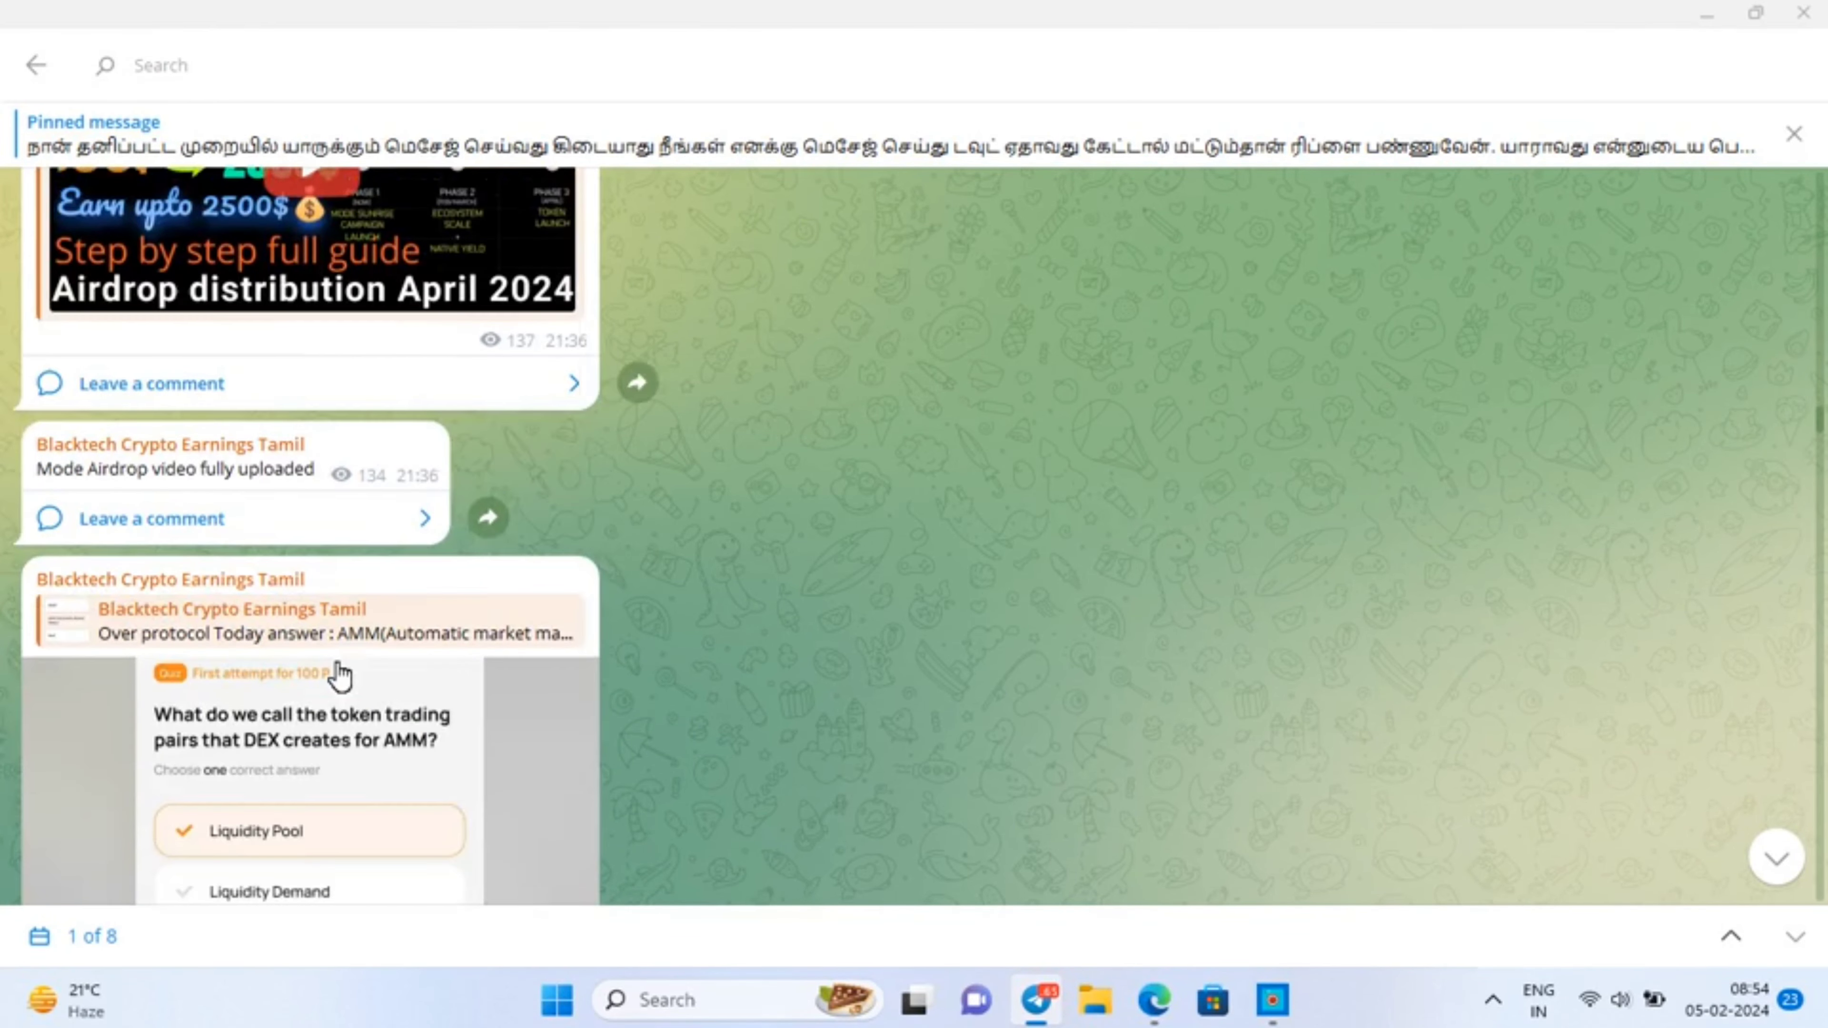
scroll(483, 655, "down", 17)
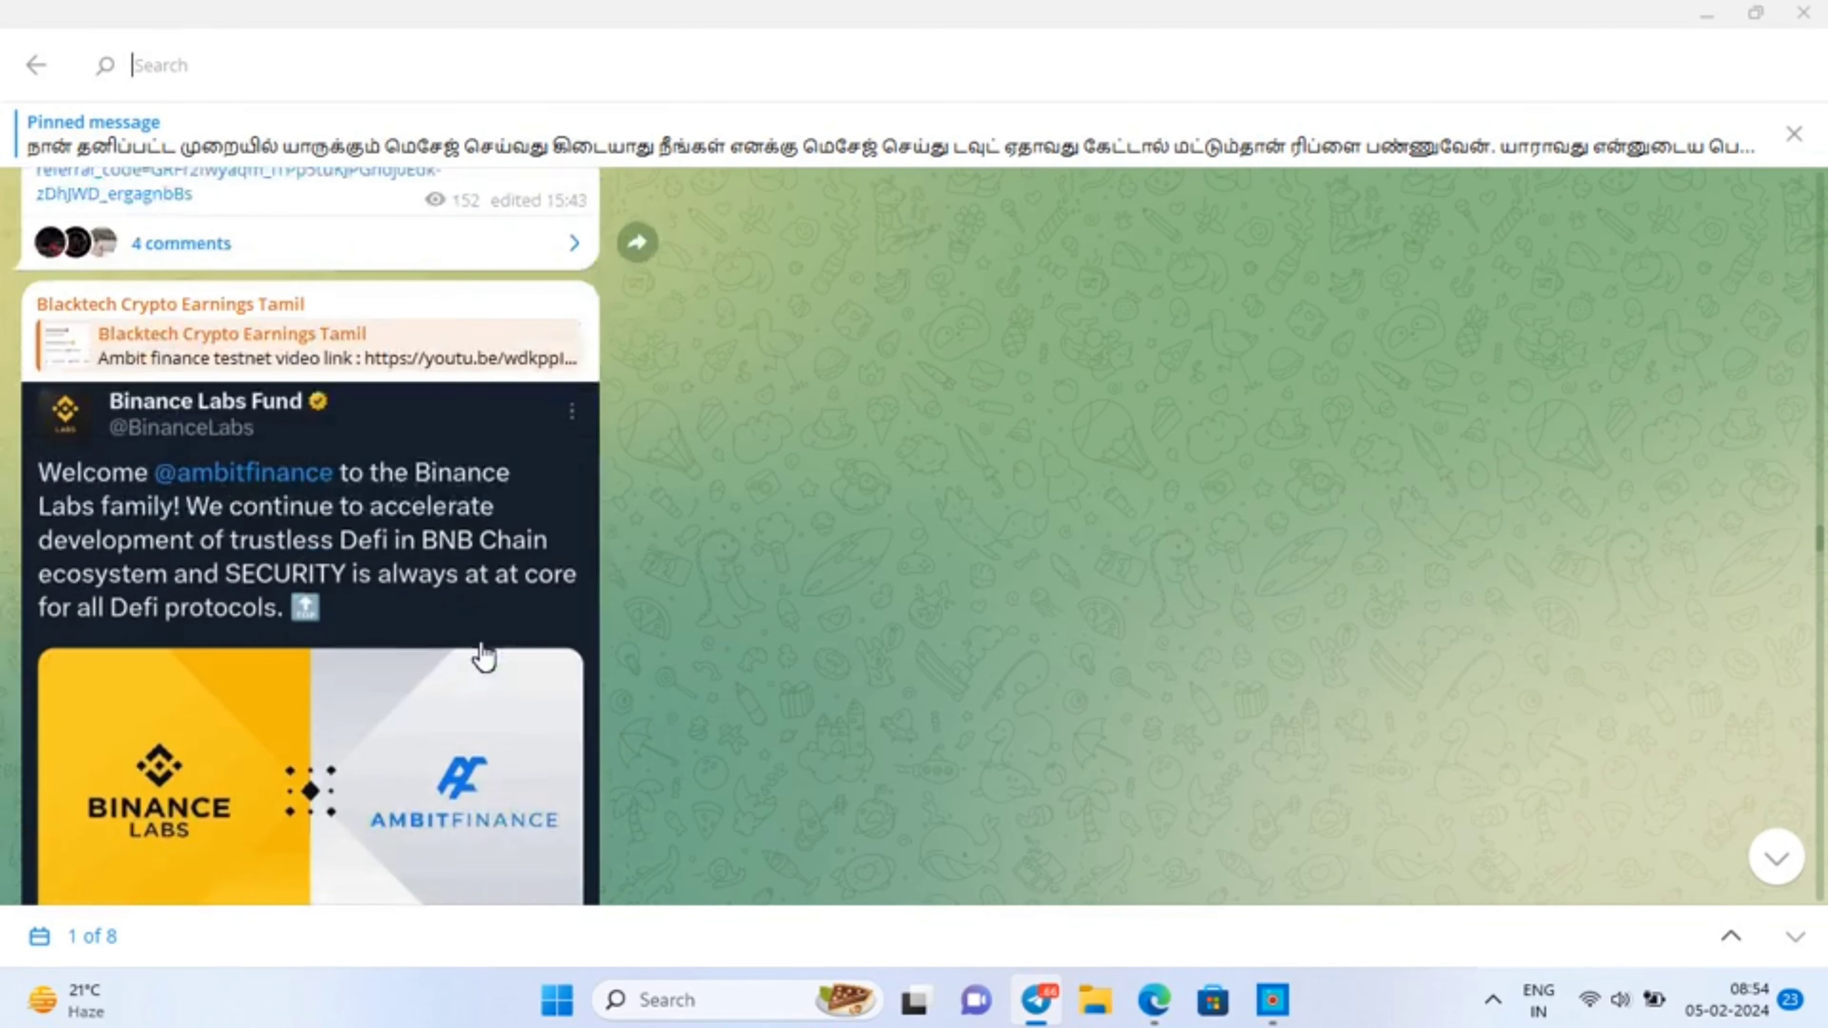
scroll(477, 652, "down", 18)
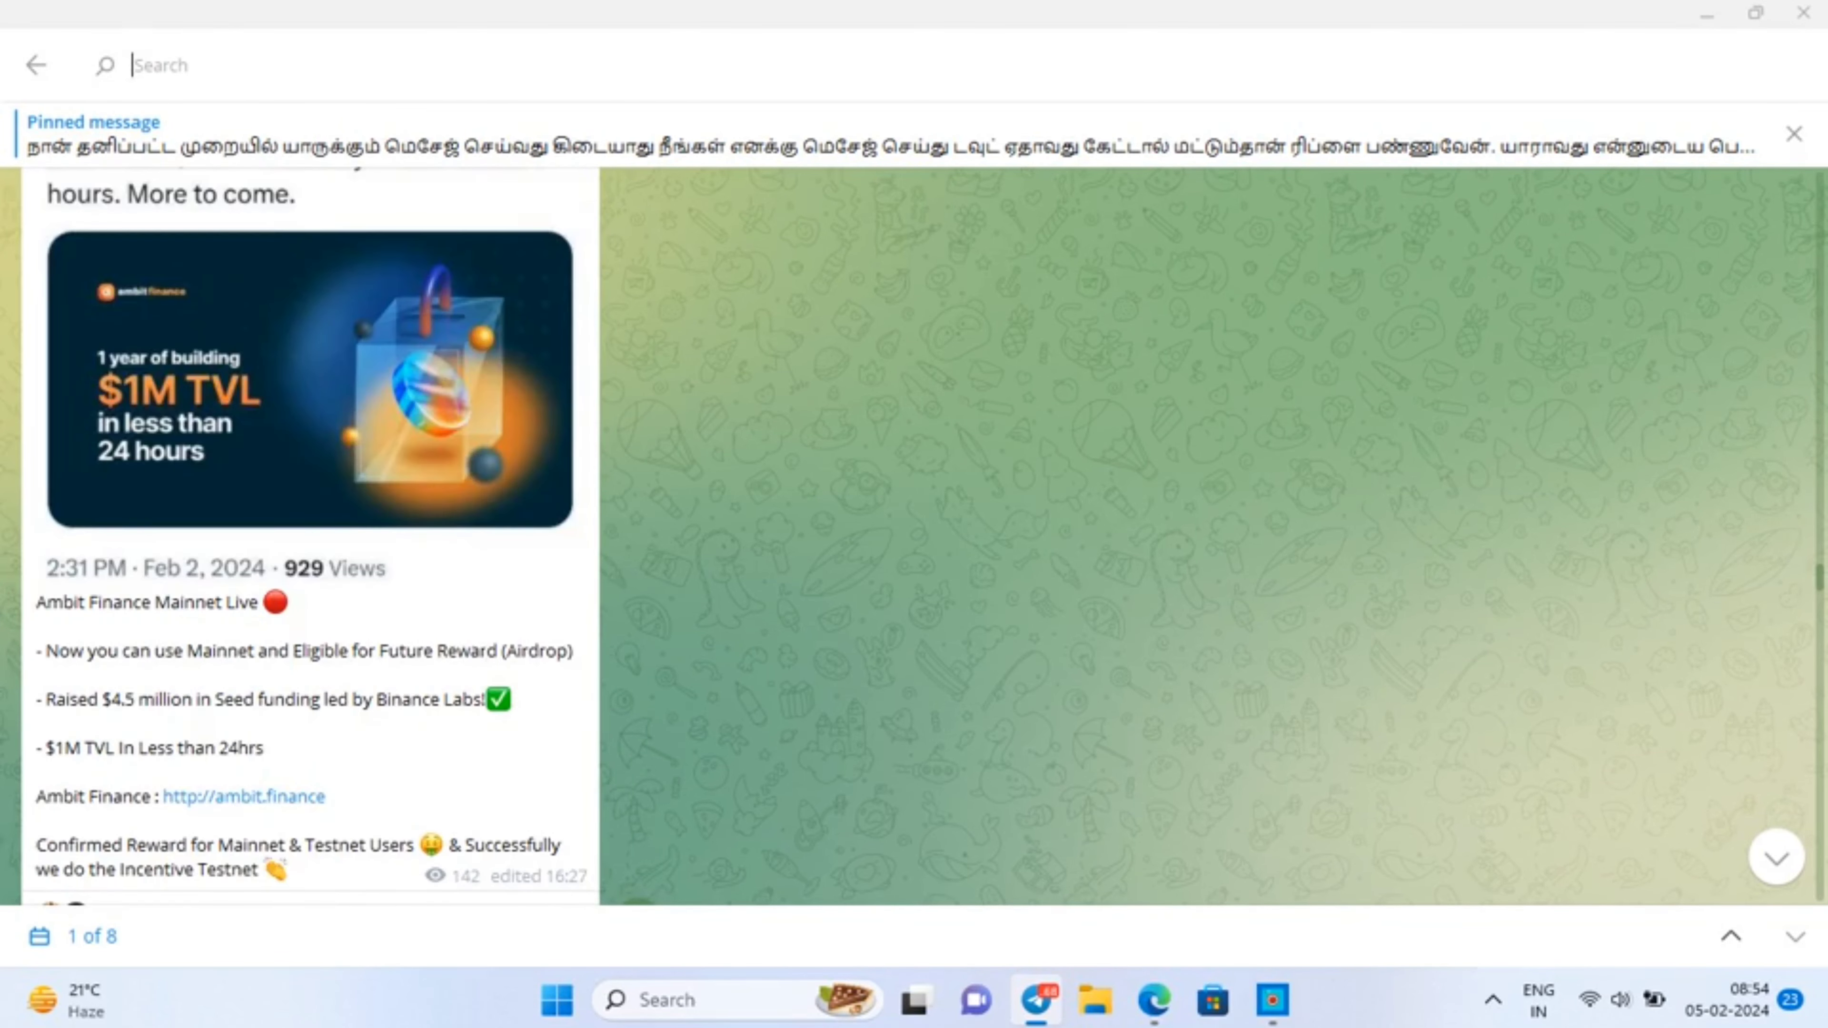
scroll(473, 641, "up", 6)
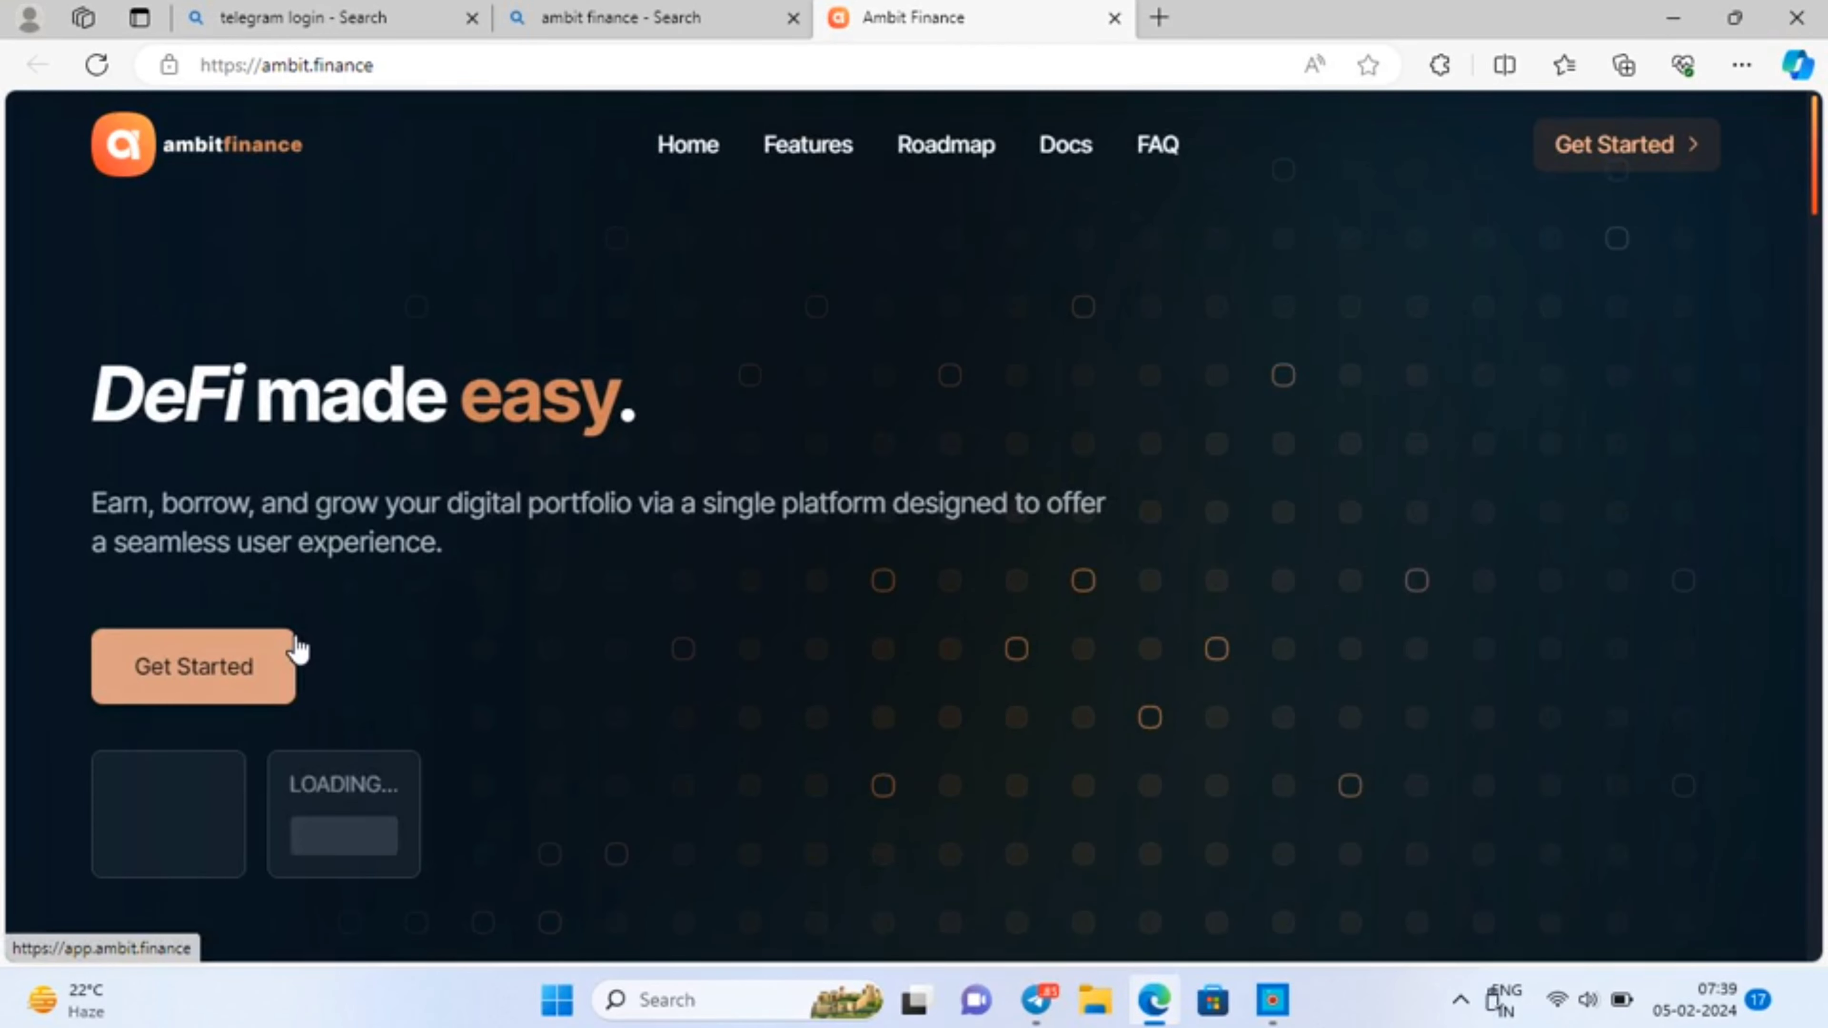
- Launch the Ambit Finance app from the ambit.finance homepage and close the duplicate app tab
middle_click(298, 650)
scroll(298, 650, "down", 5)
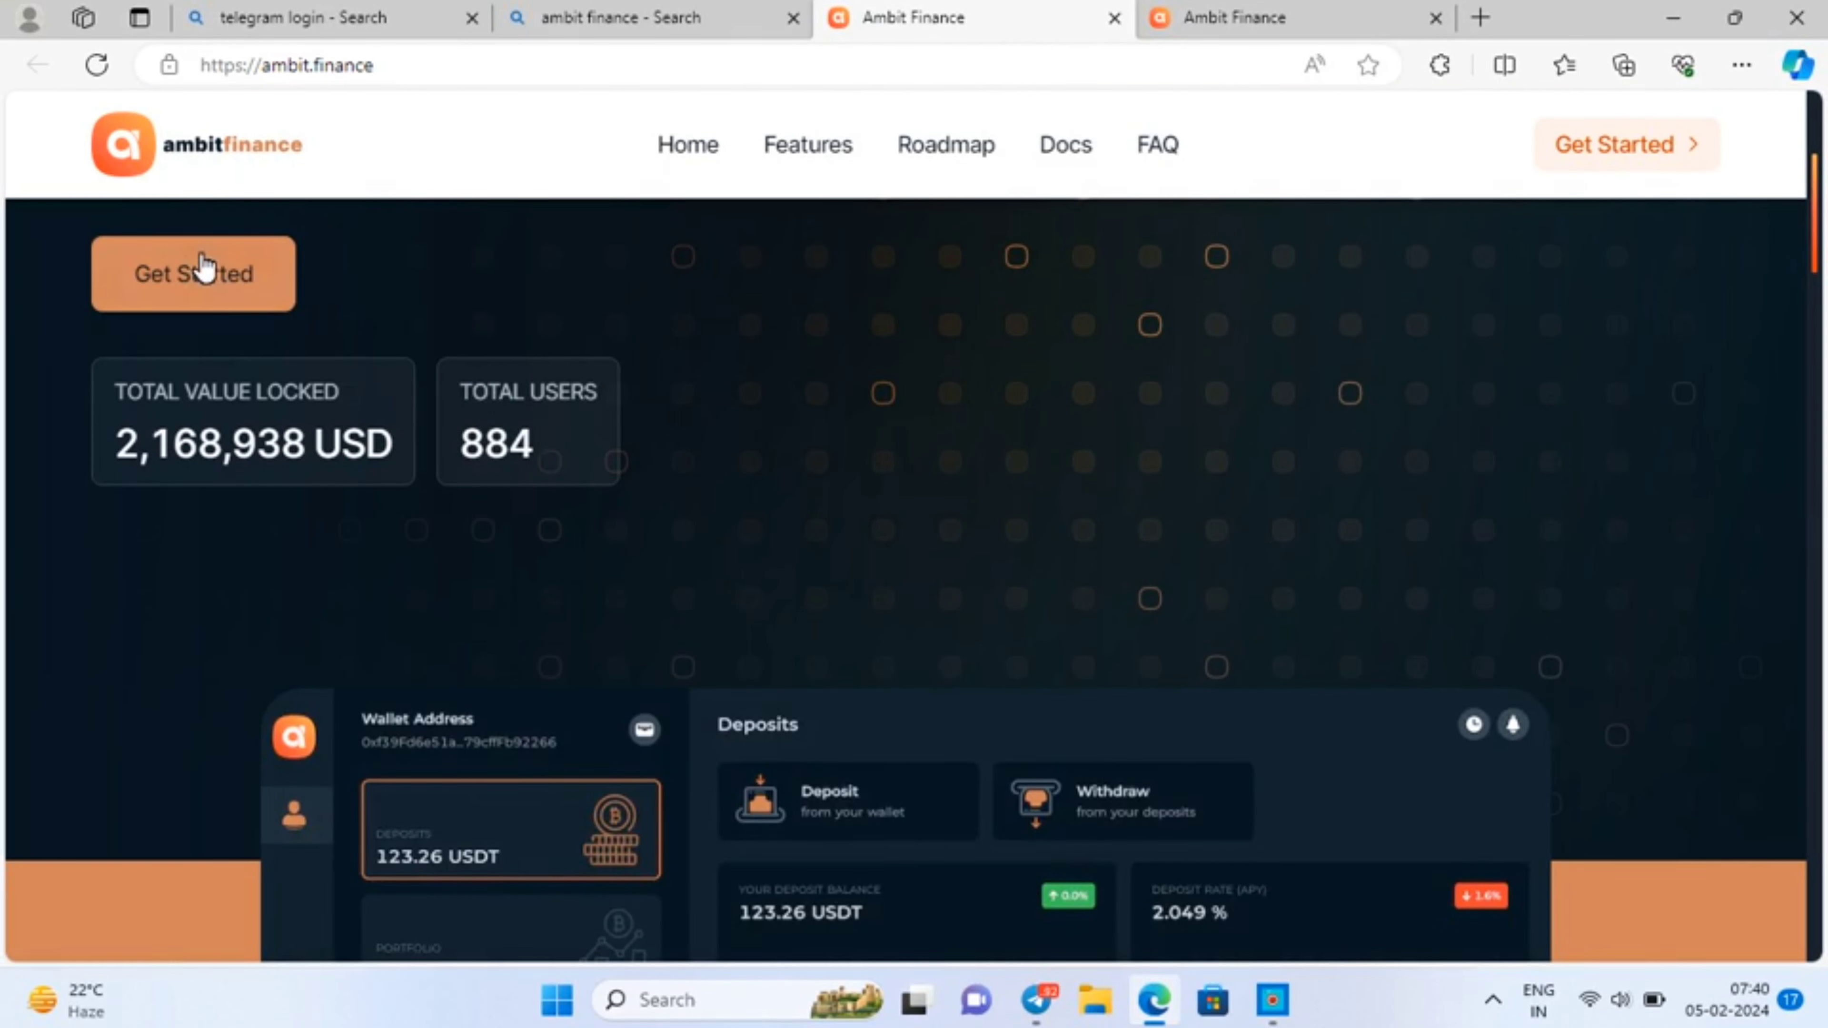
left_click(200, 282)
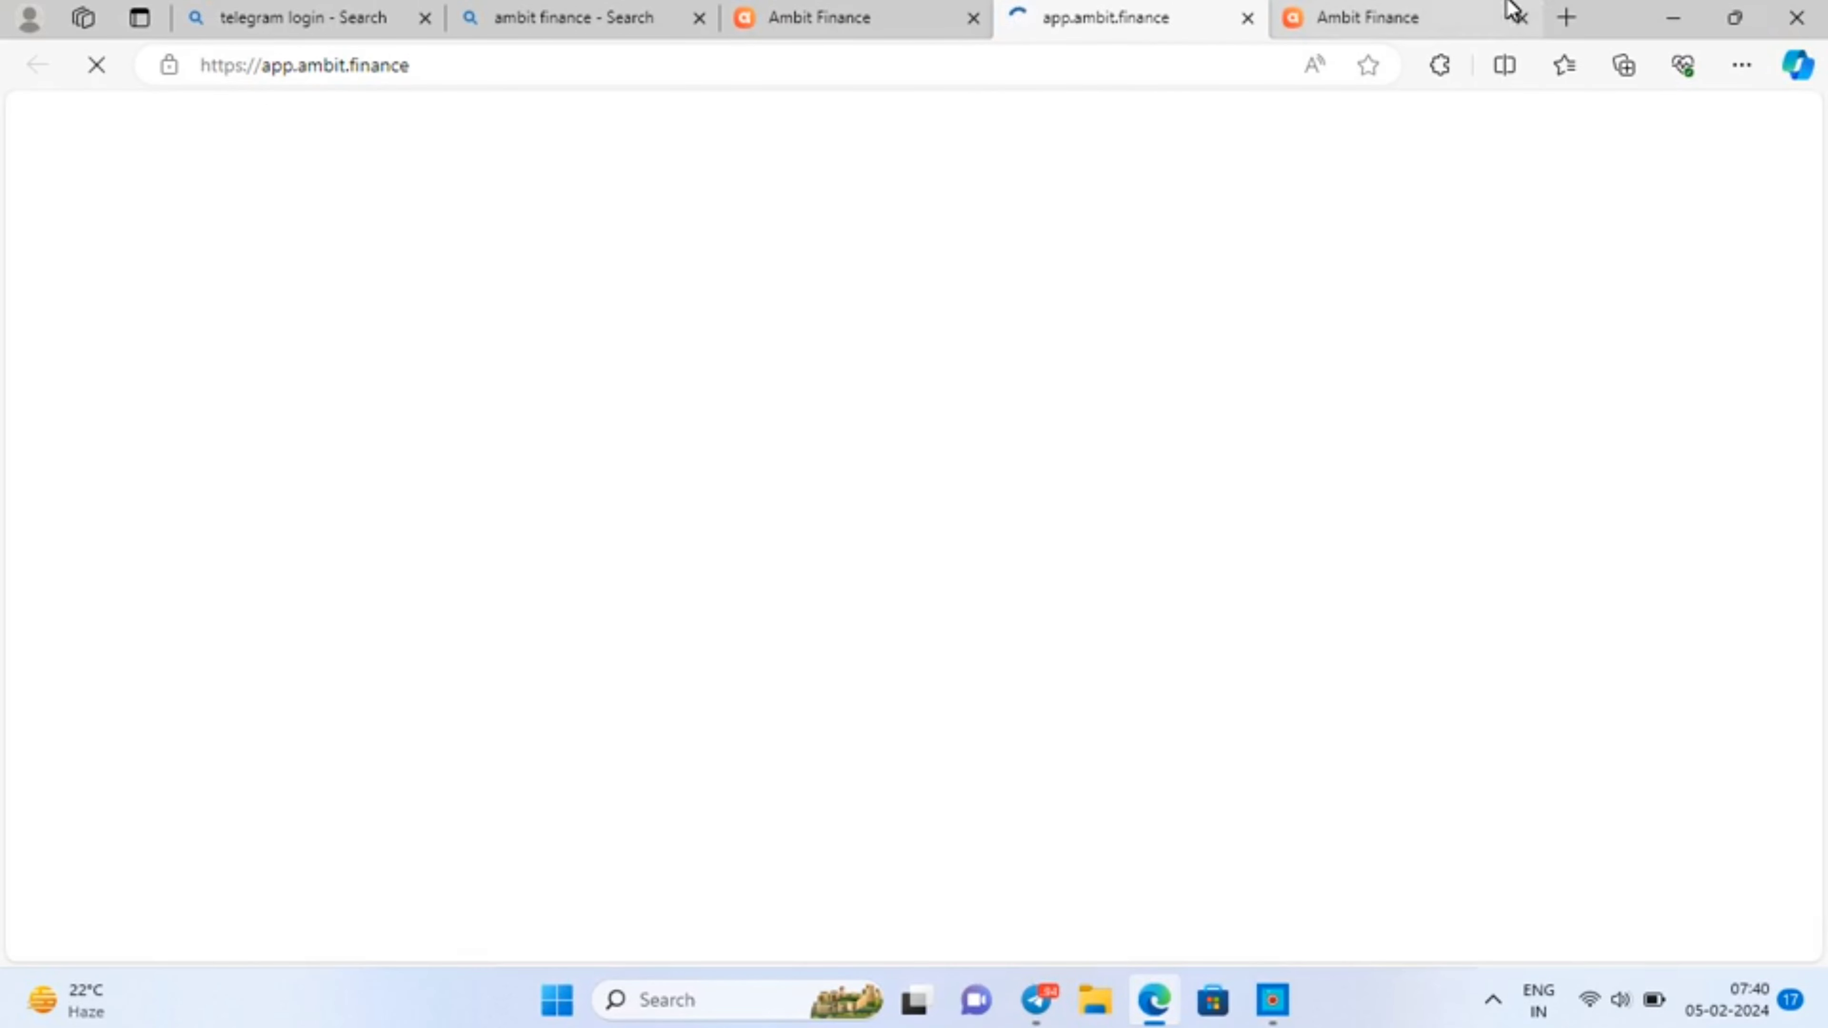
left_click(1518, 15)
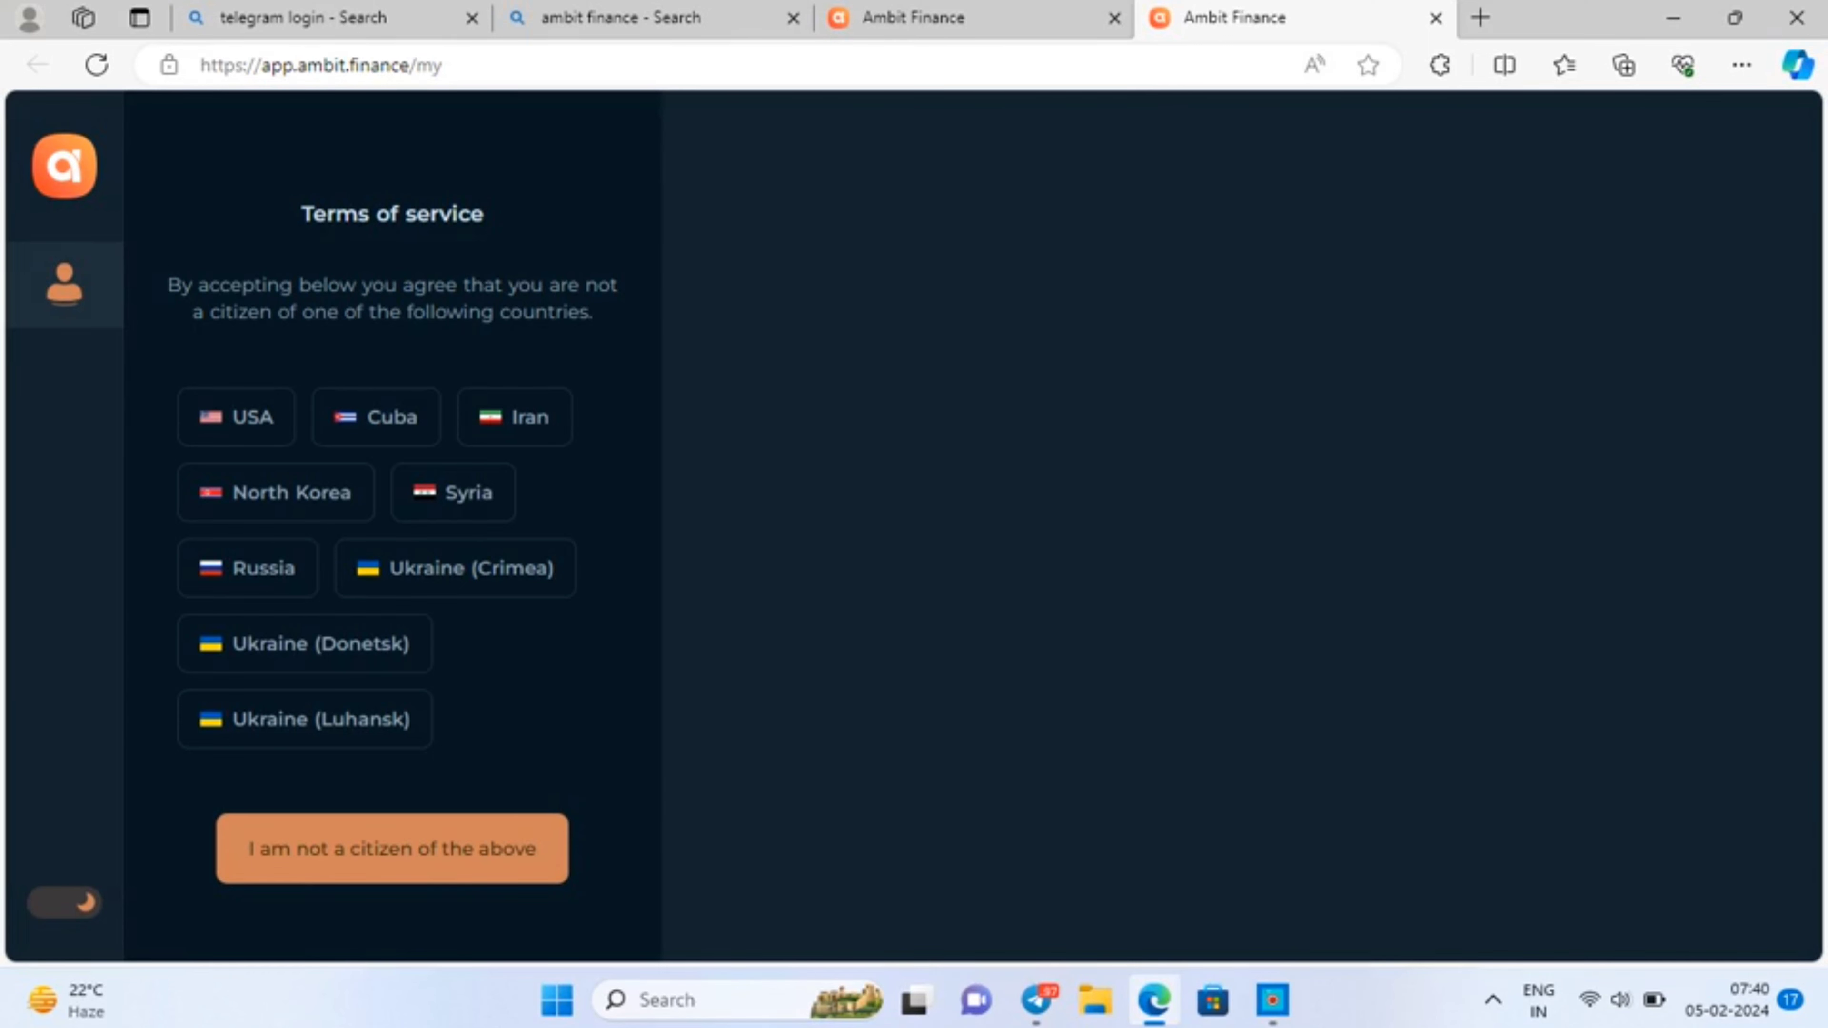
- Accept the terms of service as a non-citizen of the listed countries and acknowledge the potential risks
left_click(295, 857)
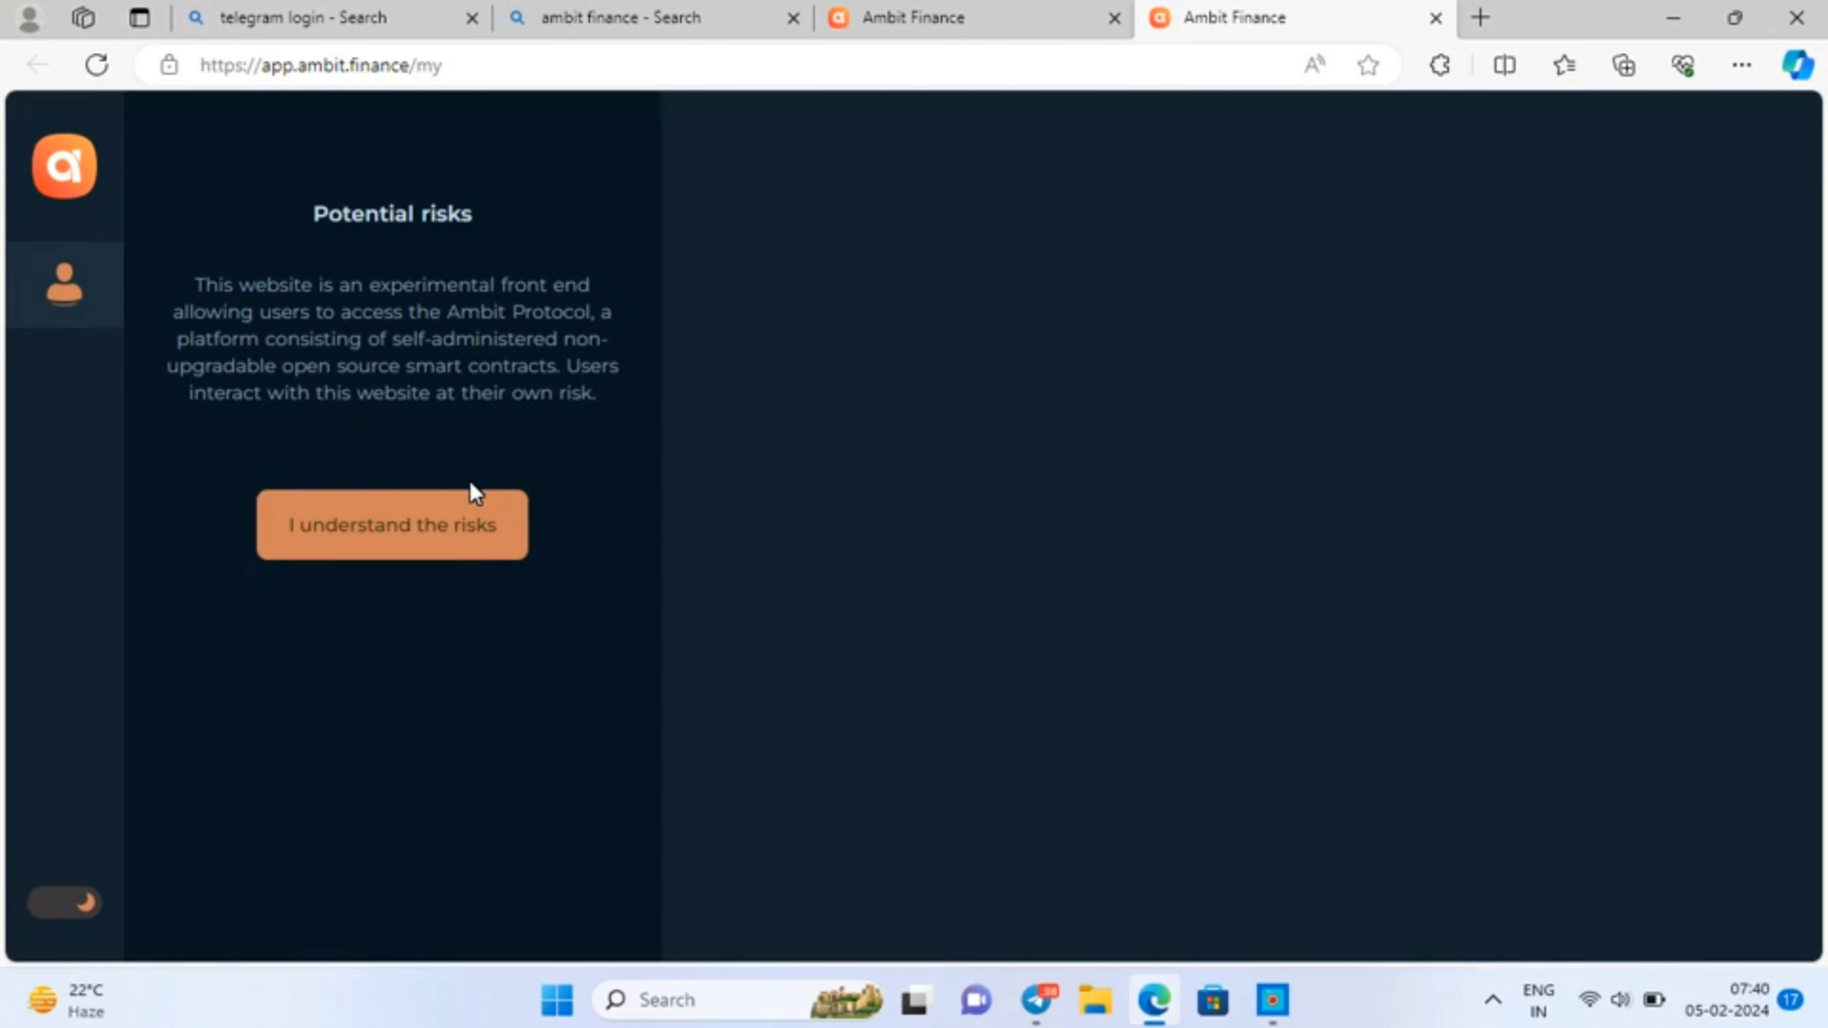
left_click(475, 532)
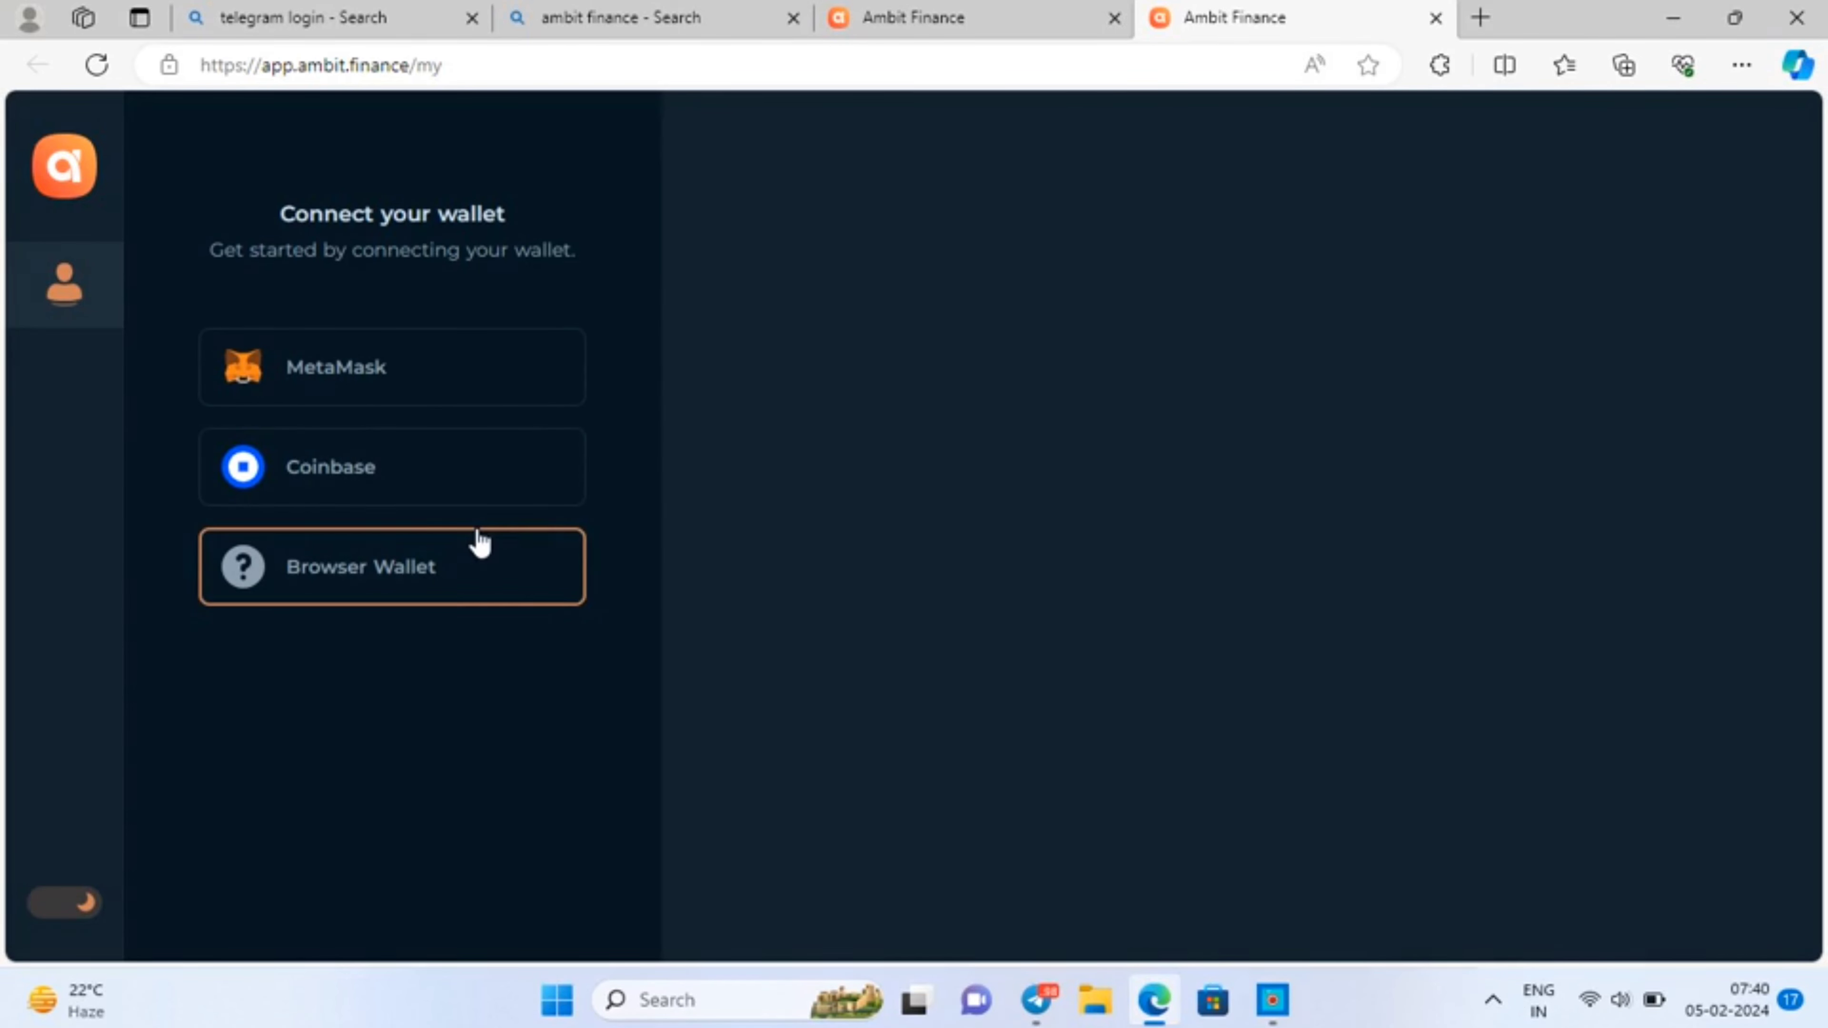
- Connect MetaMask Account 1 to the Ambit Finance app and grant the site its requested wallet permissions
left_click(479, 380)
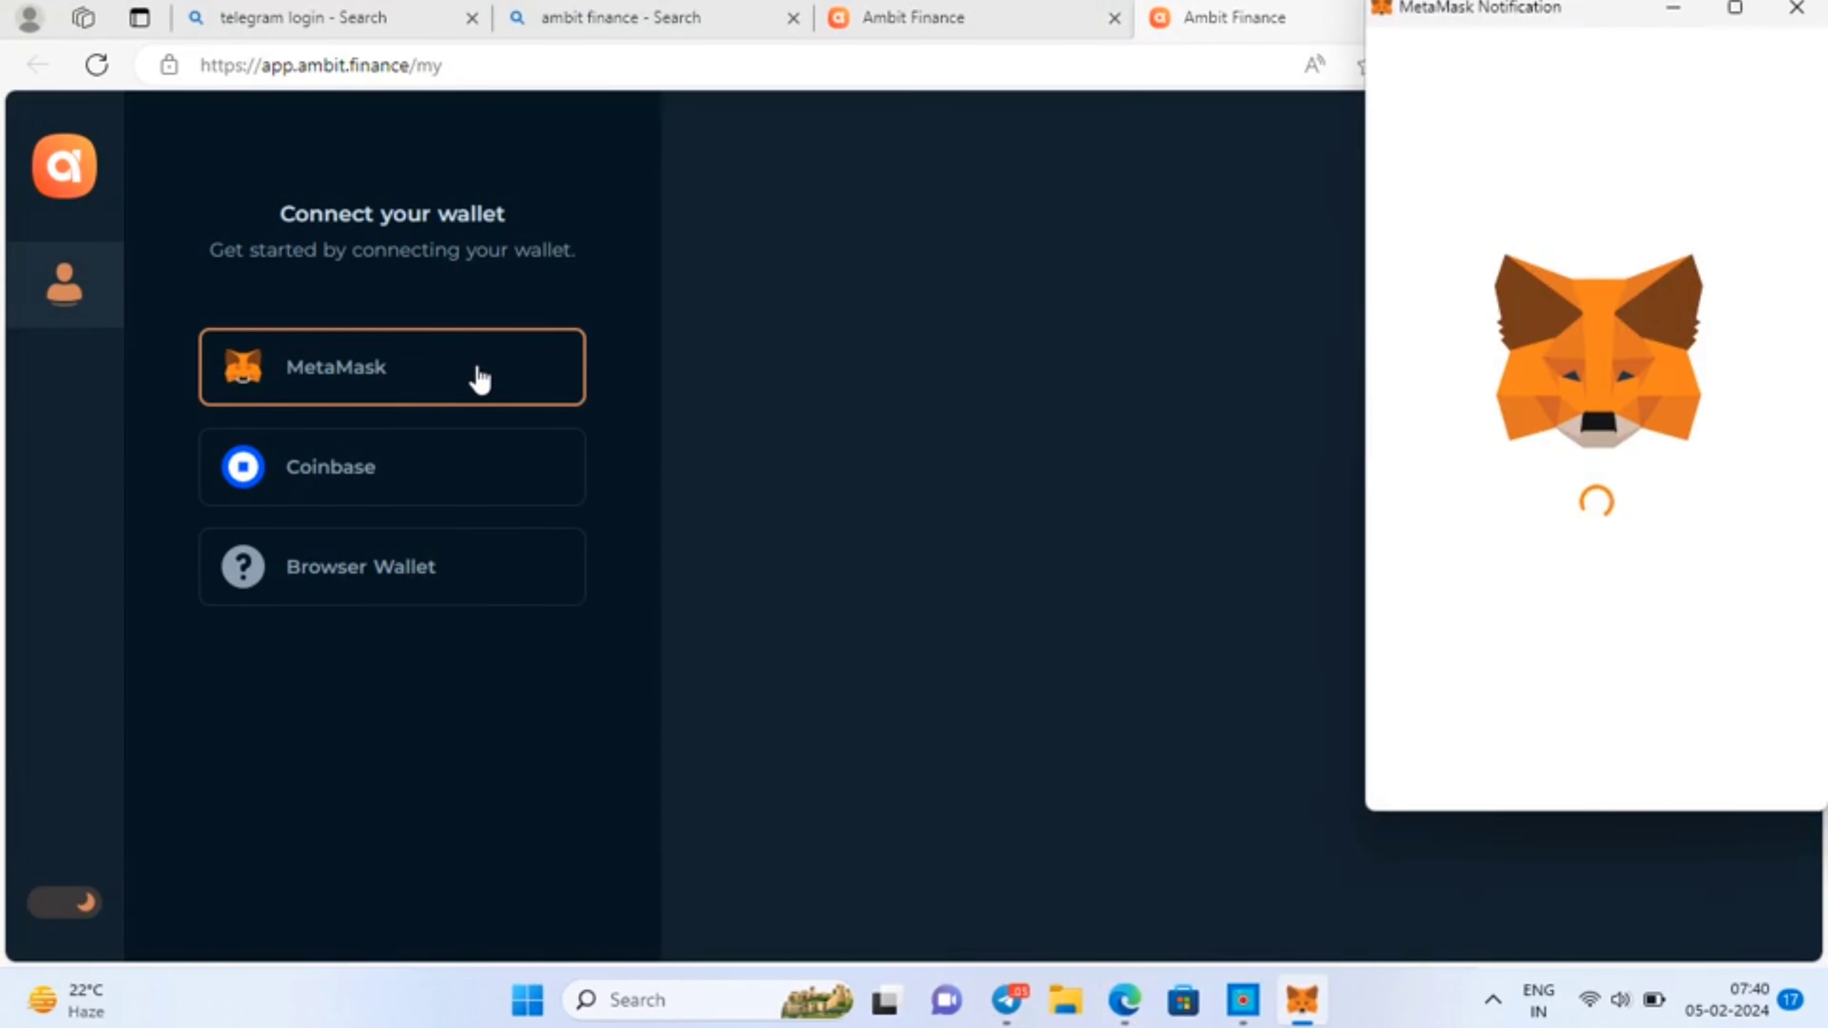
left_click(1717, 787)
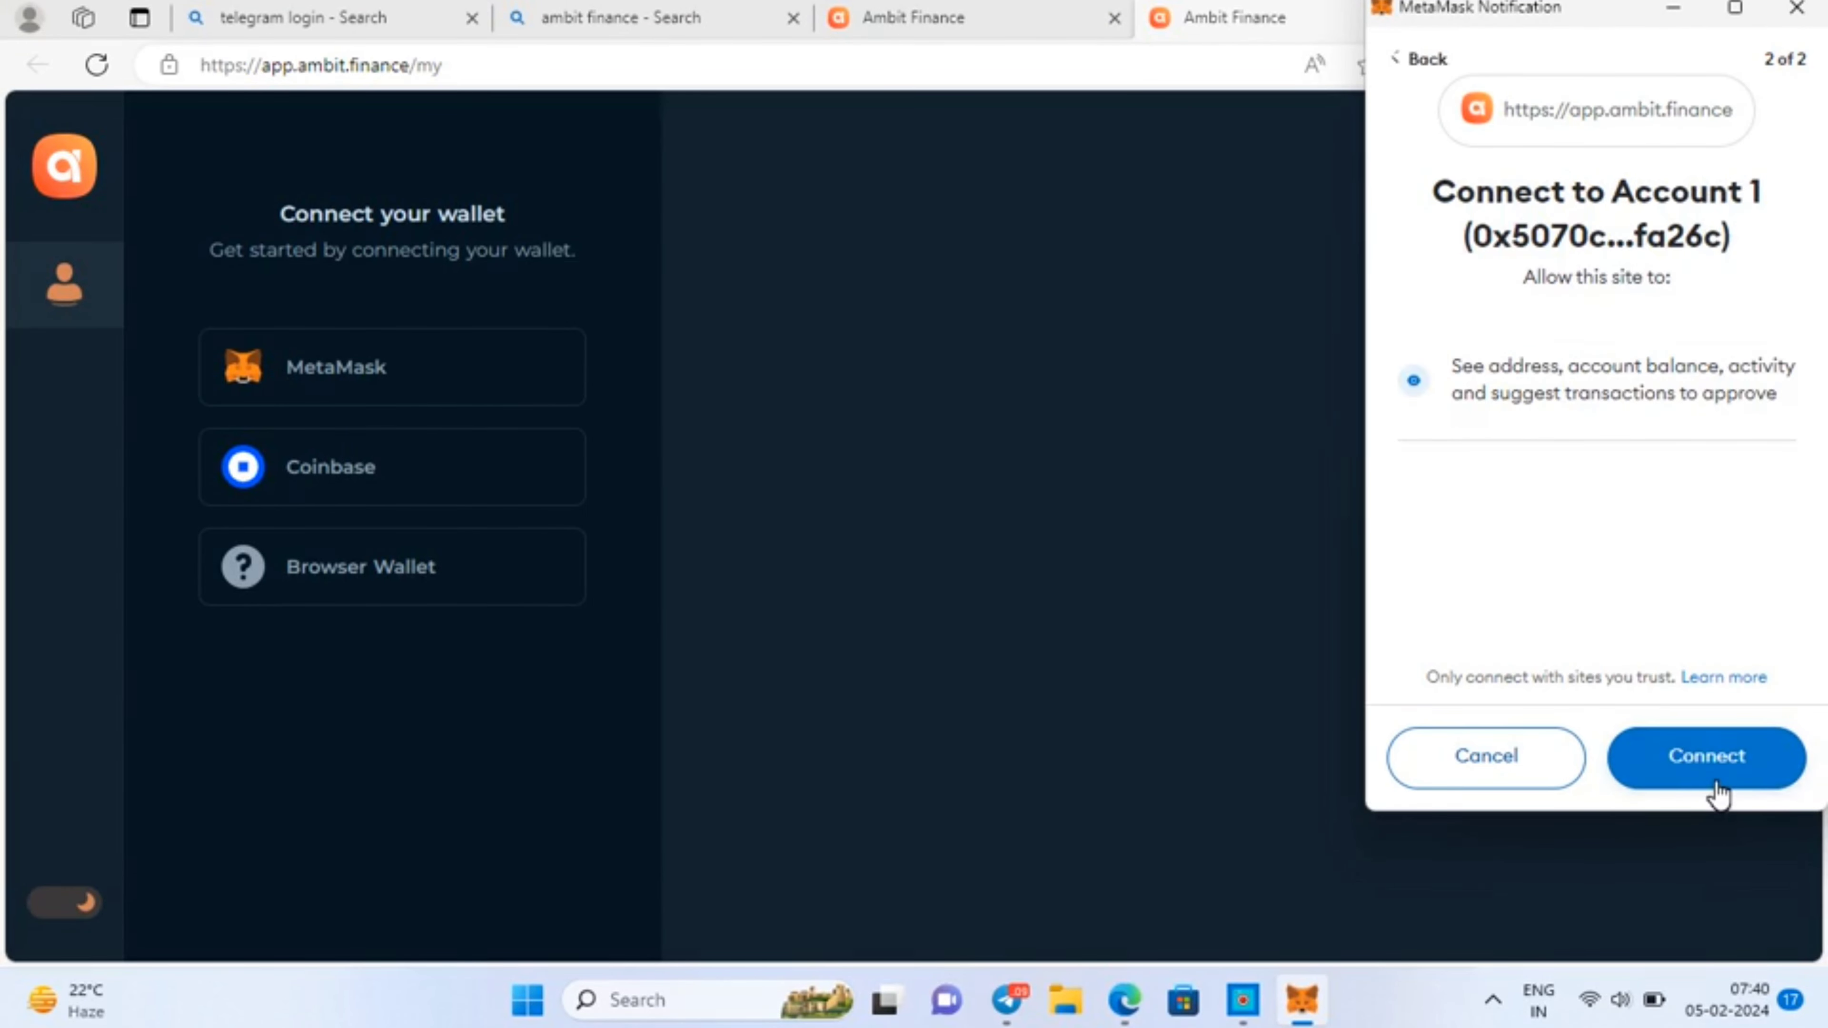
left_click(1714, 758)
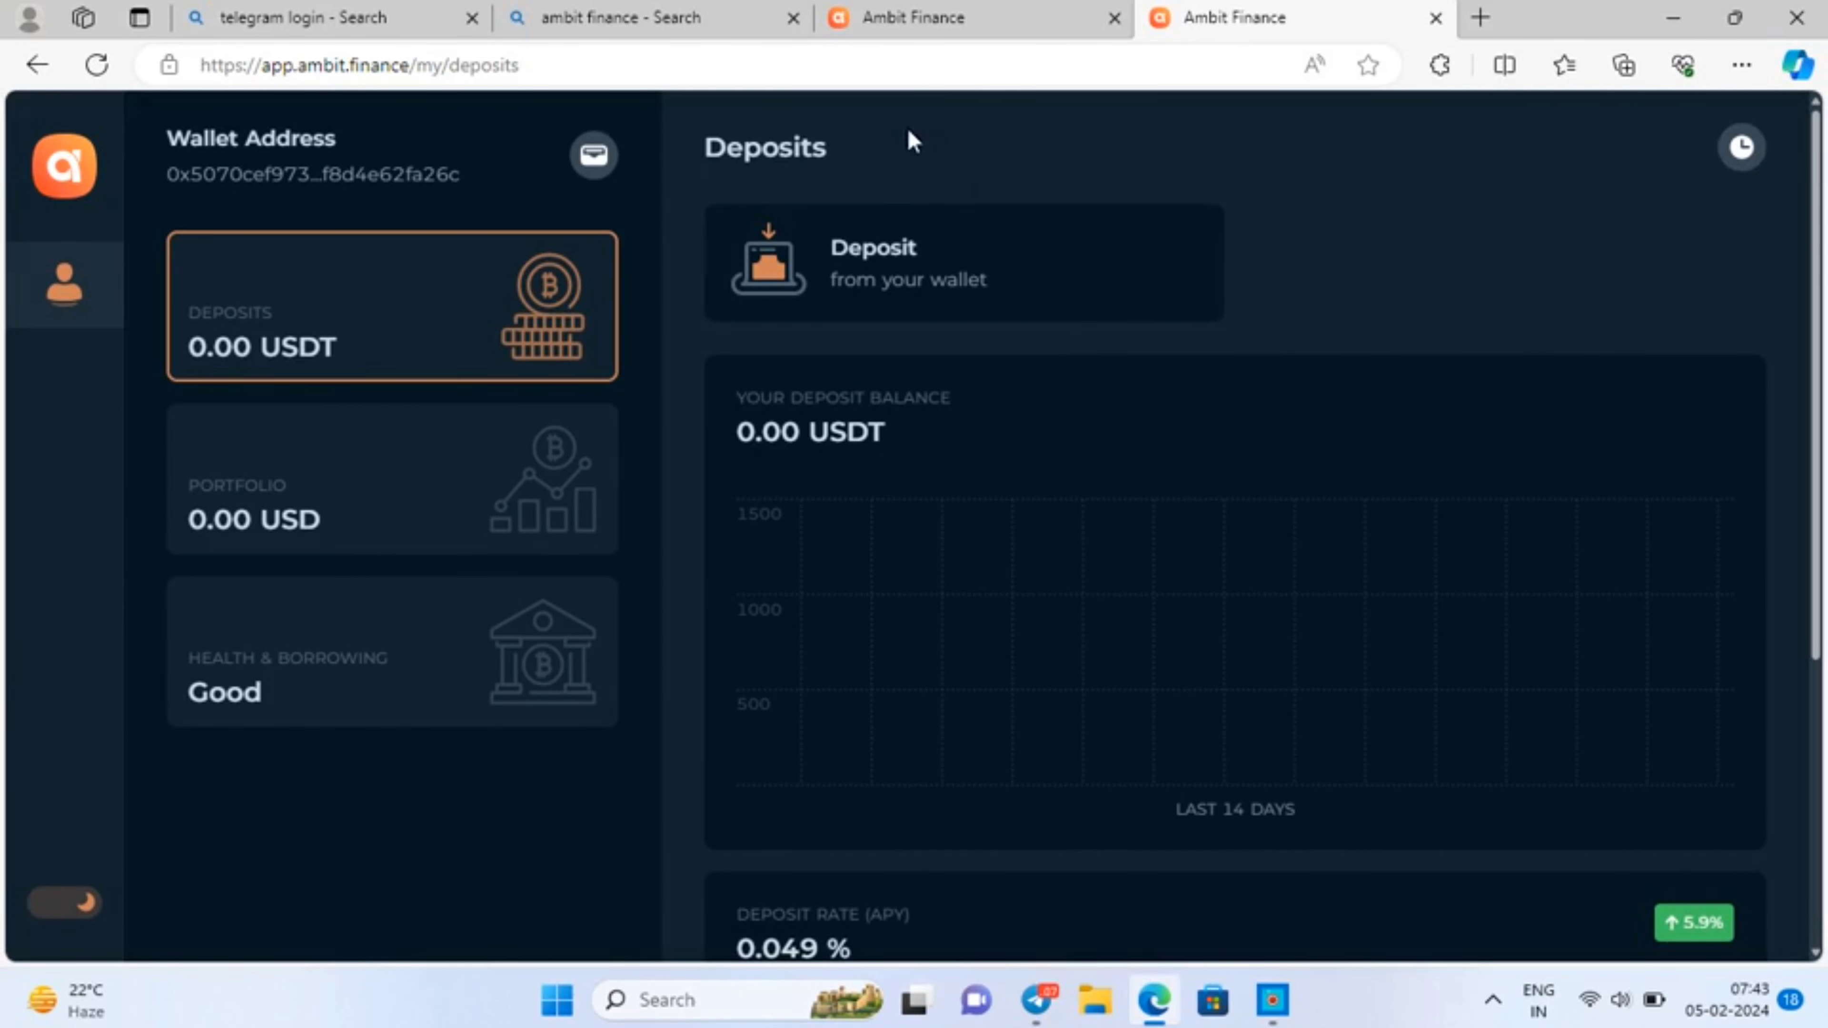
- Start a USDT deposit from the wallet, skipping the unlimited allowance, and set the amount to 10.3
left_click(960, 264)
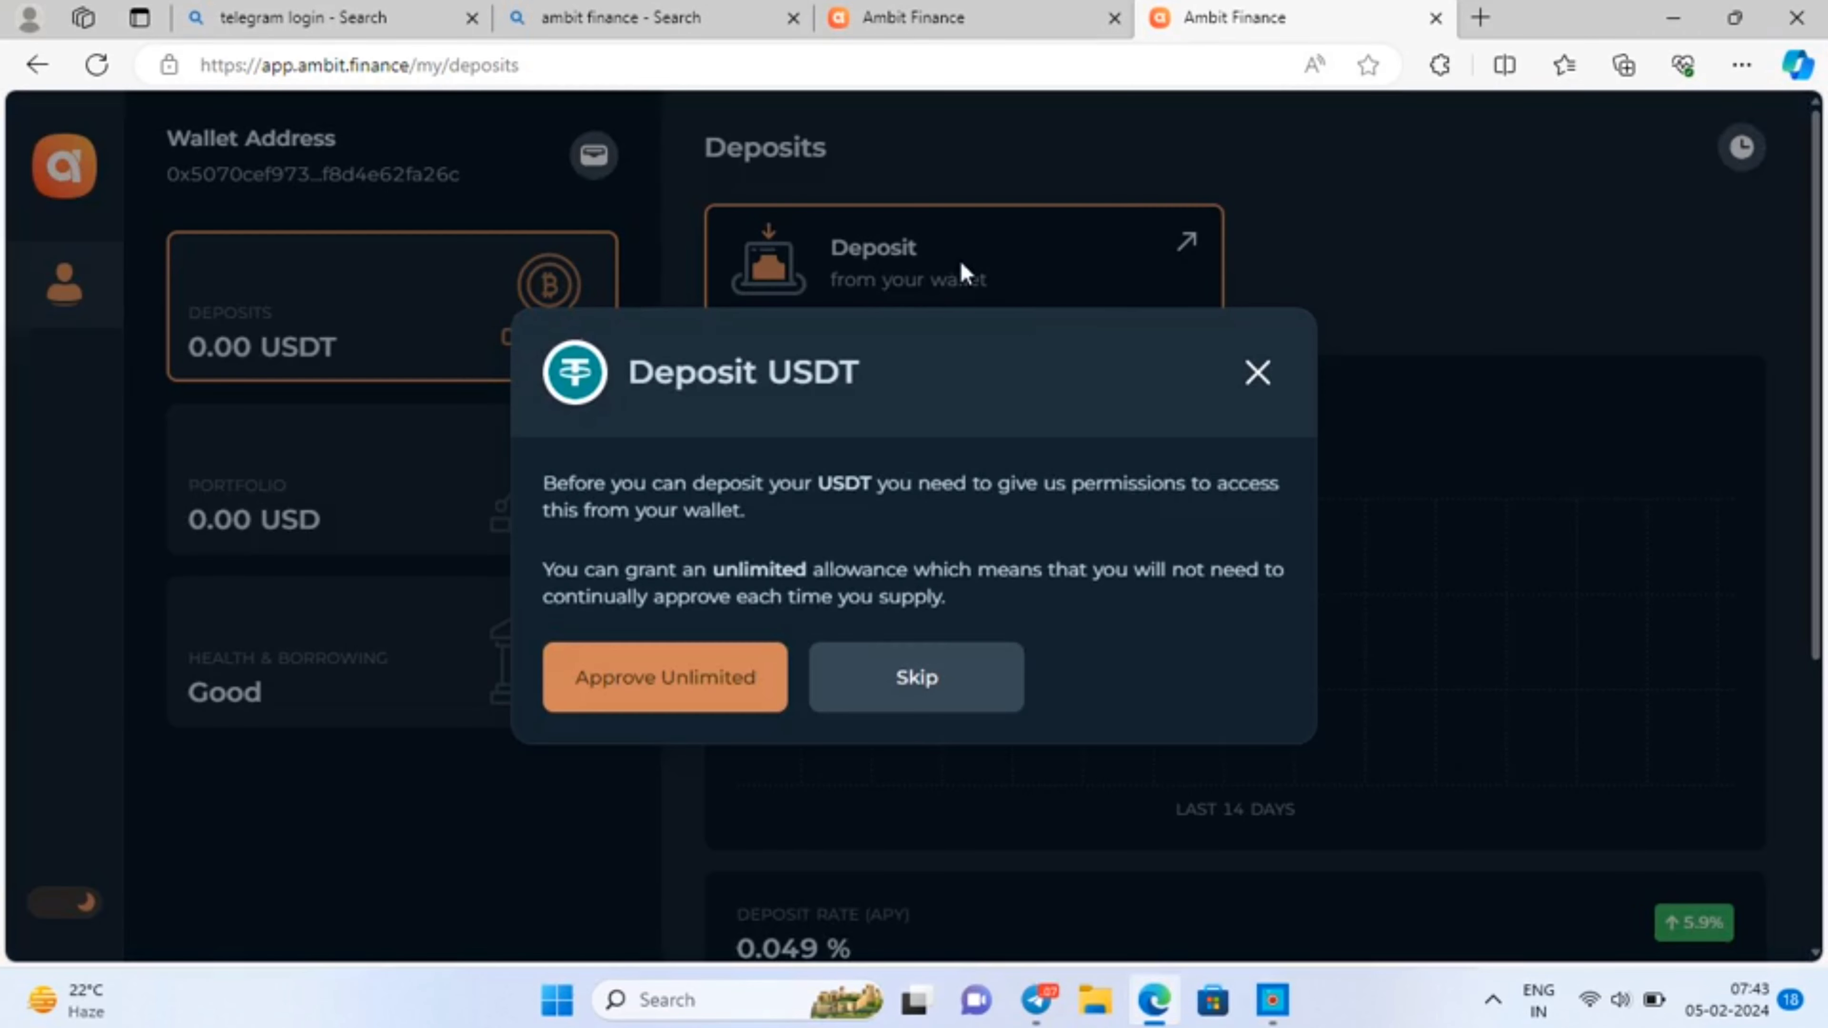
left_click(998, 669)
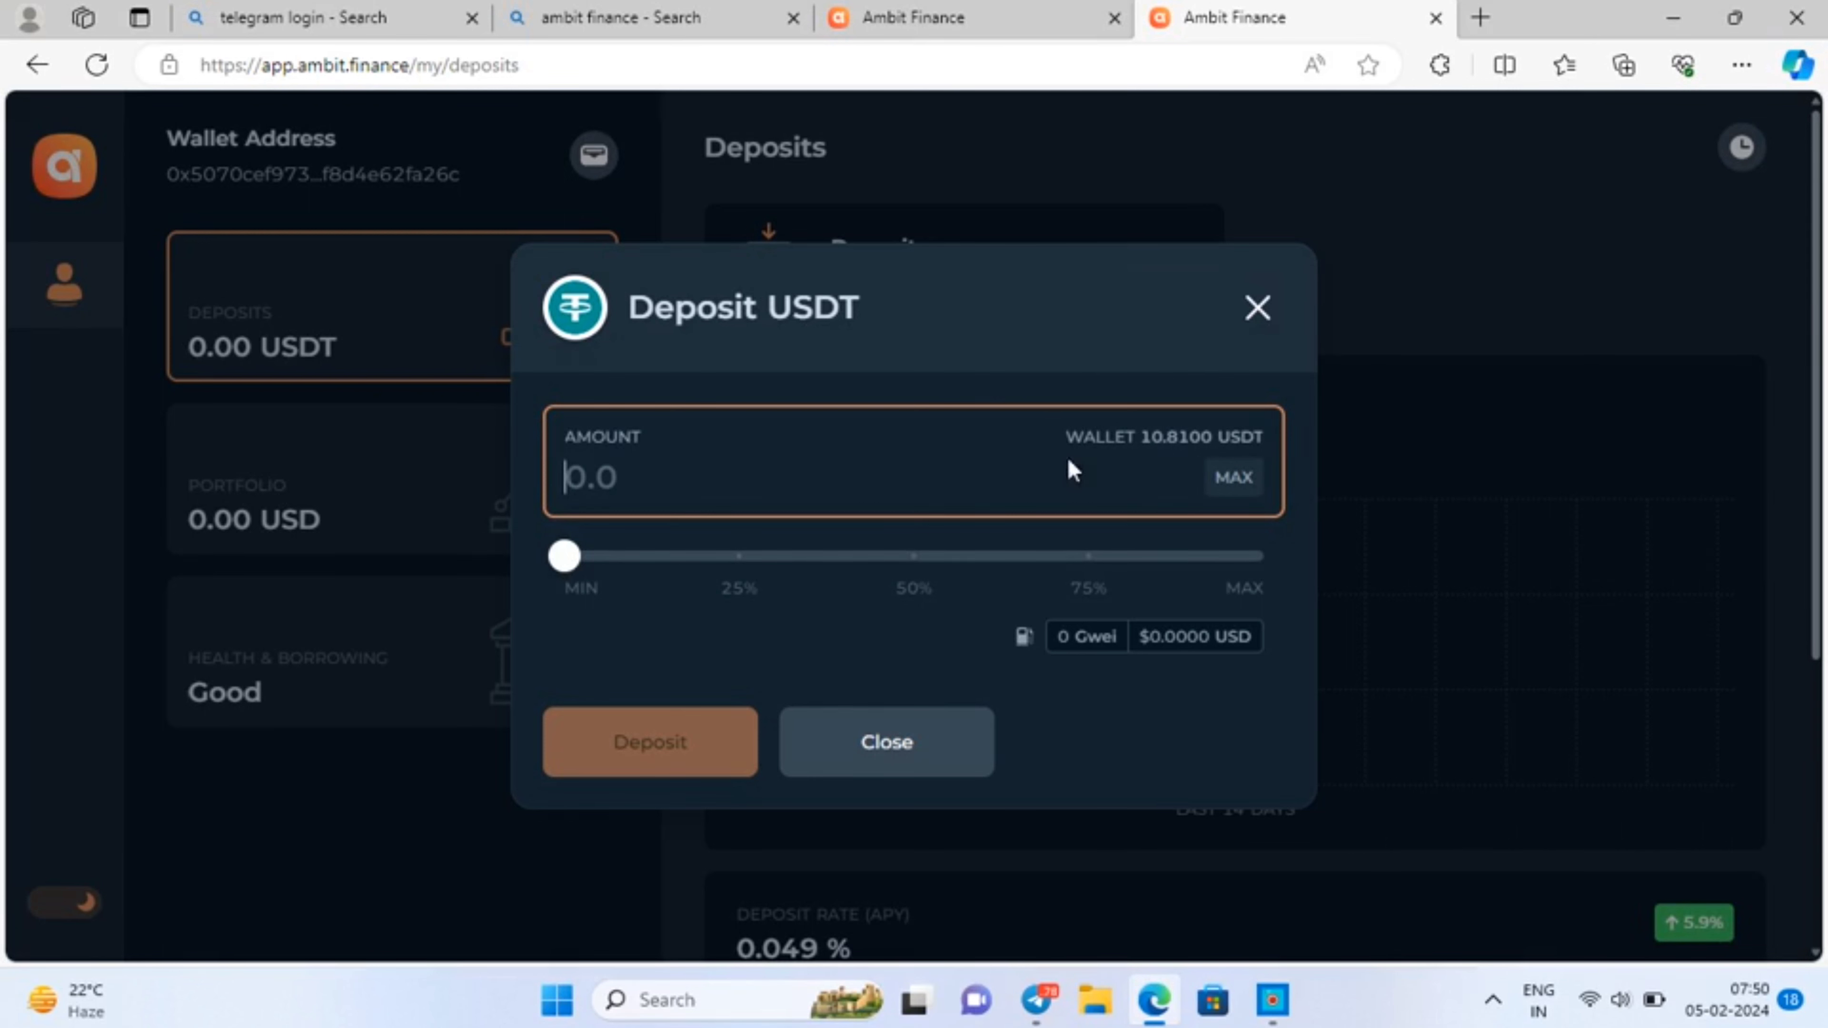
left_click(1248, 484)
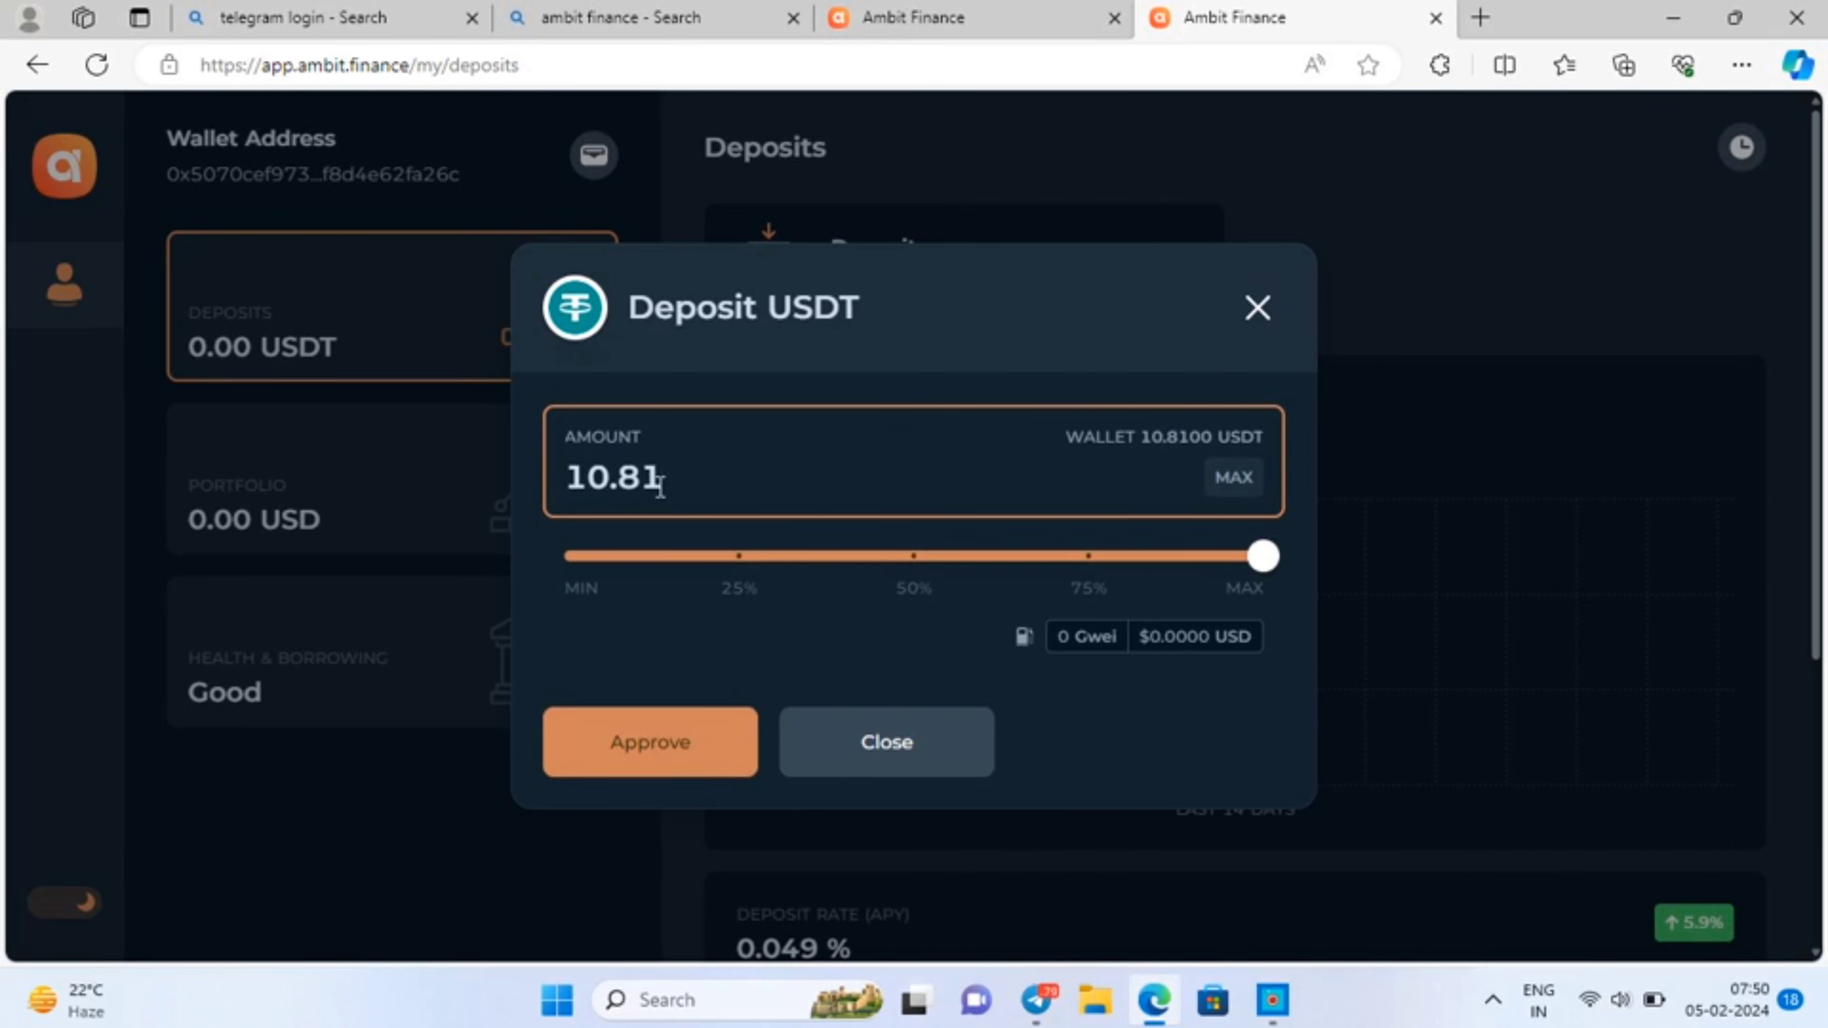
key("BackSpace")
key("BackSpace")
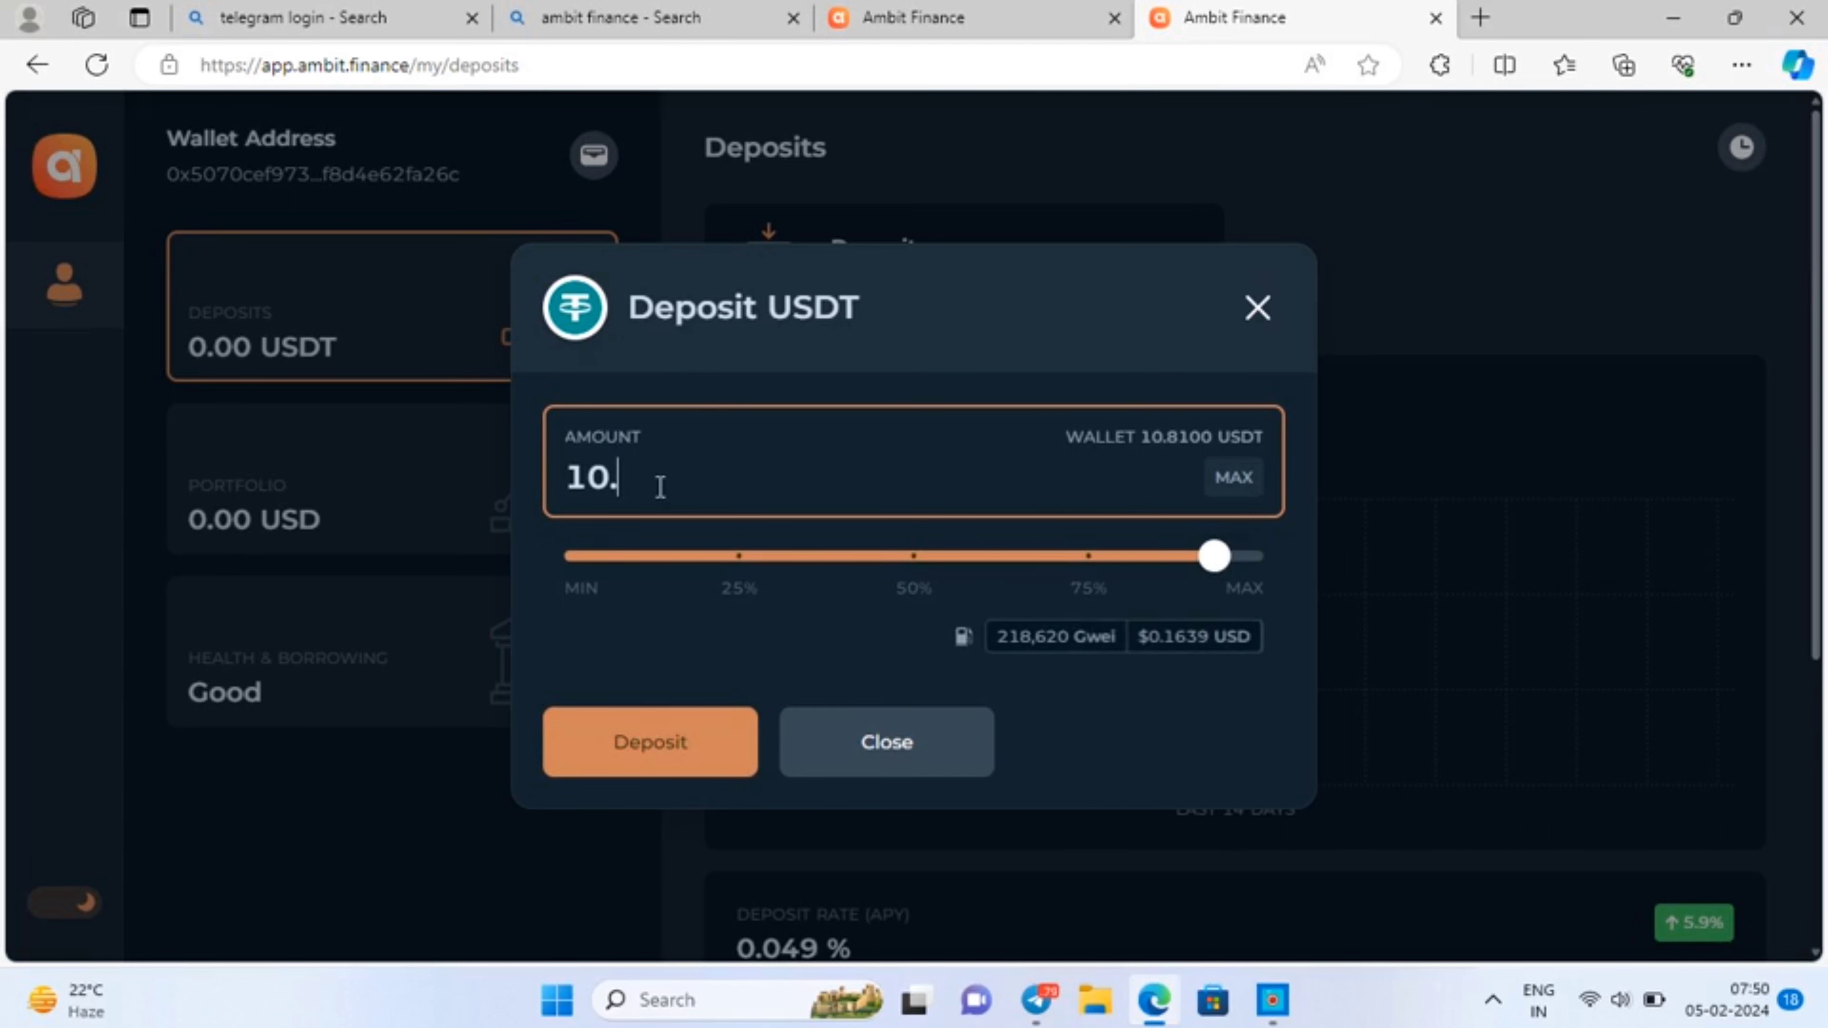
type("3")
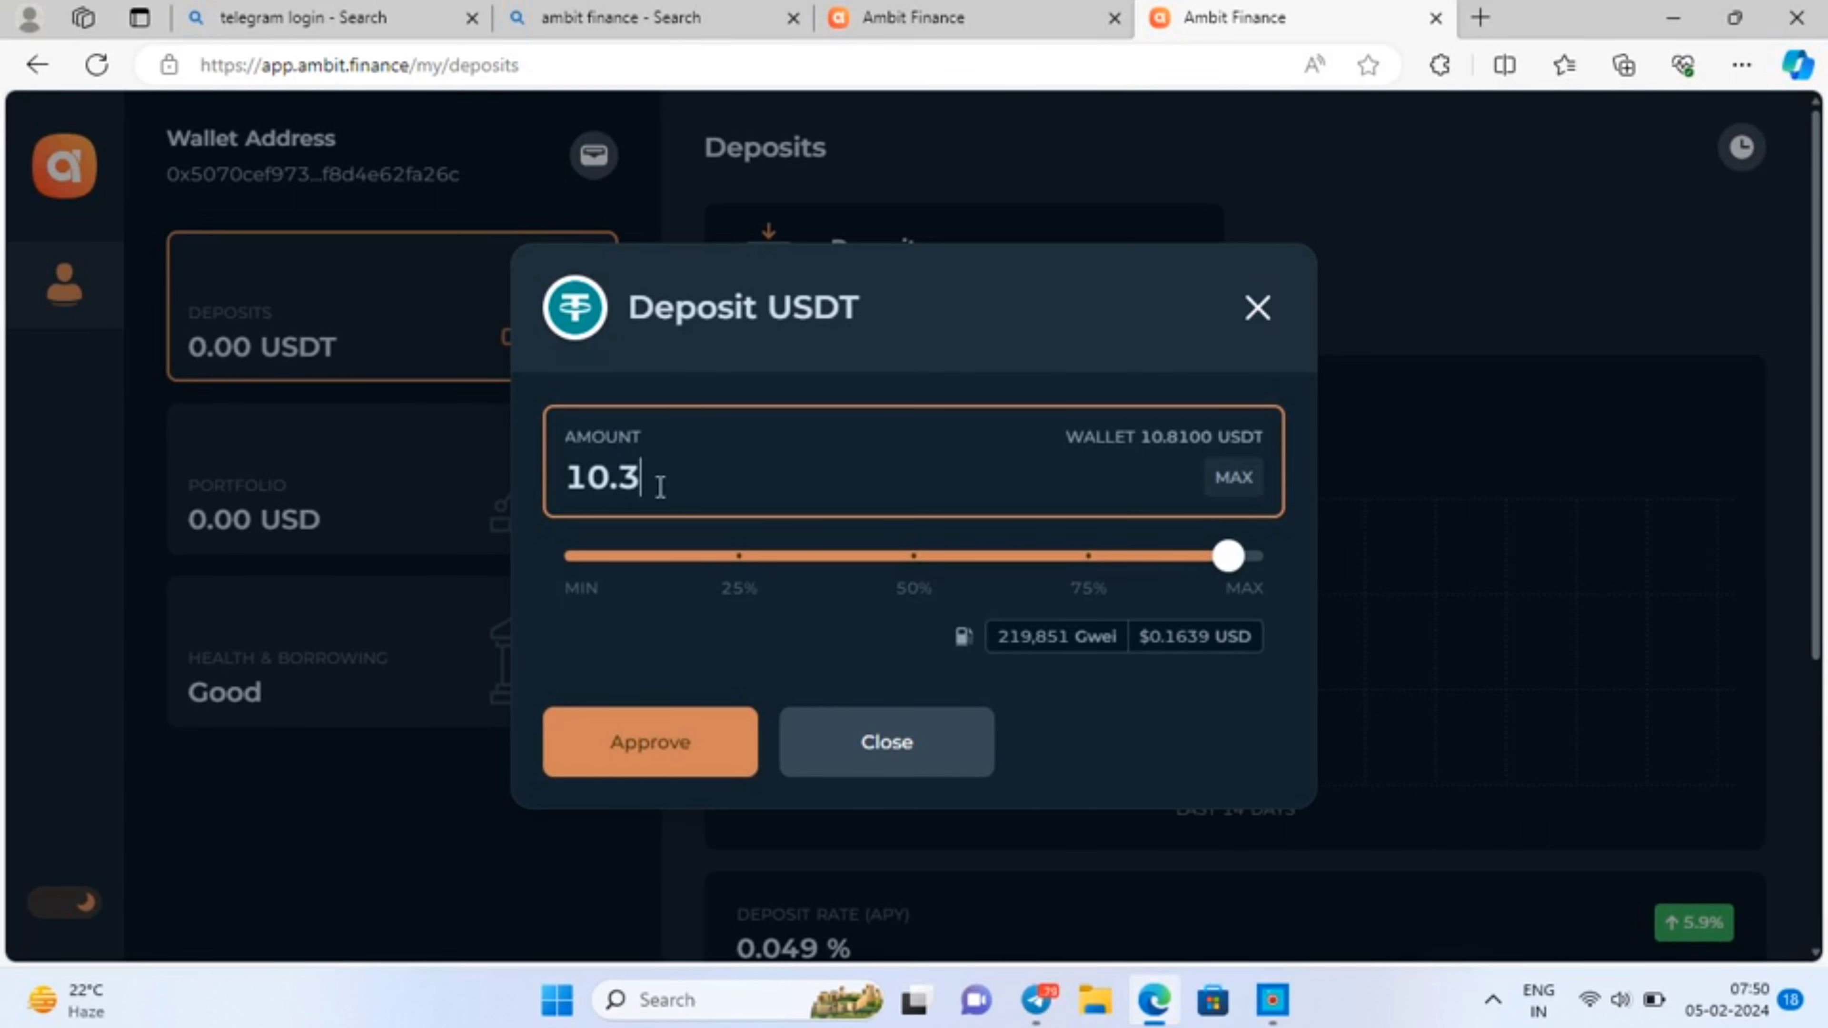
- Approve the 10.3 USDT spending cap for the deposit in MetaMask
left_click(678, 753)
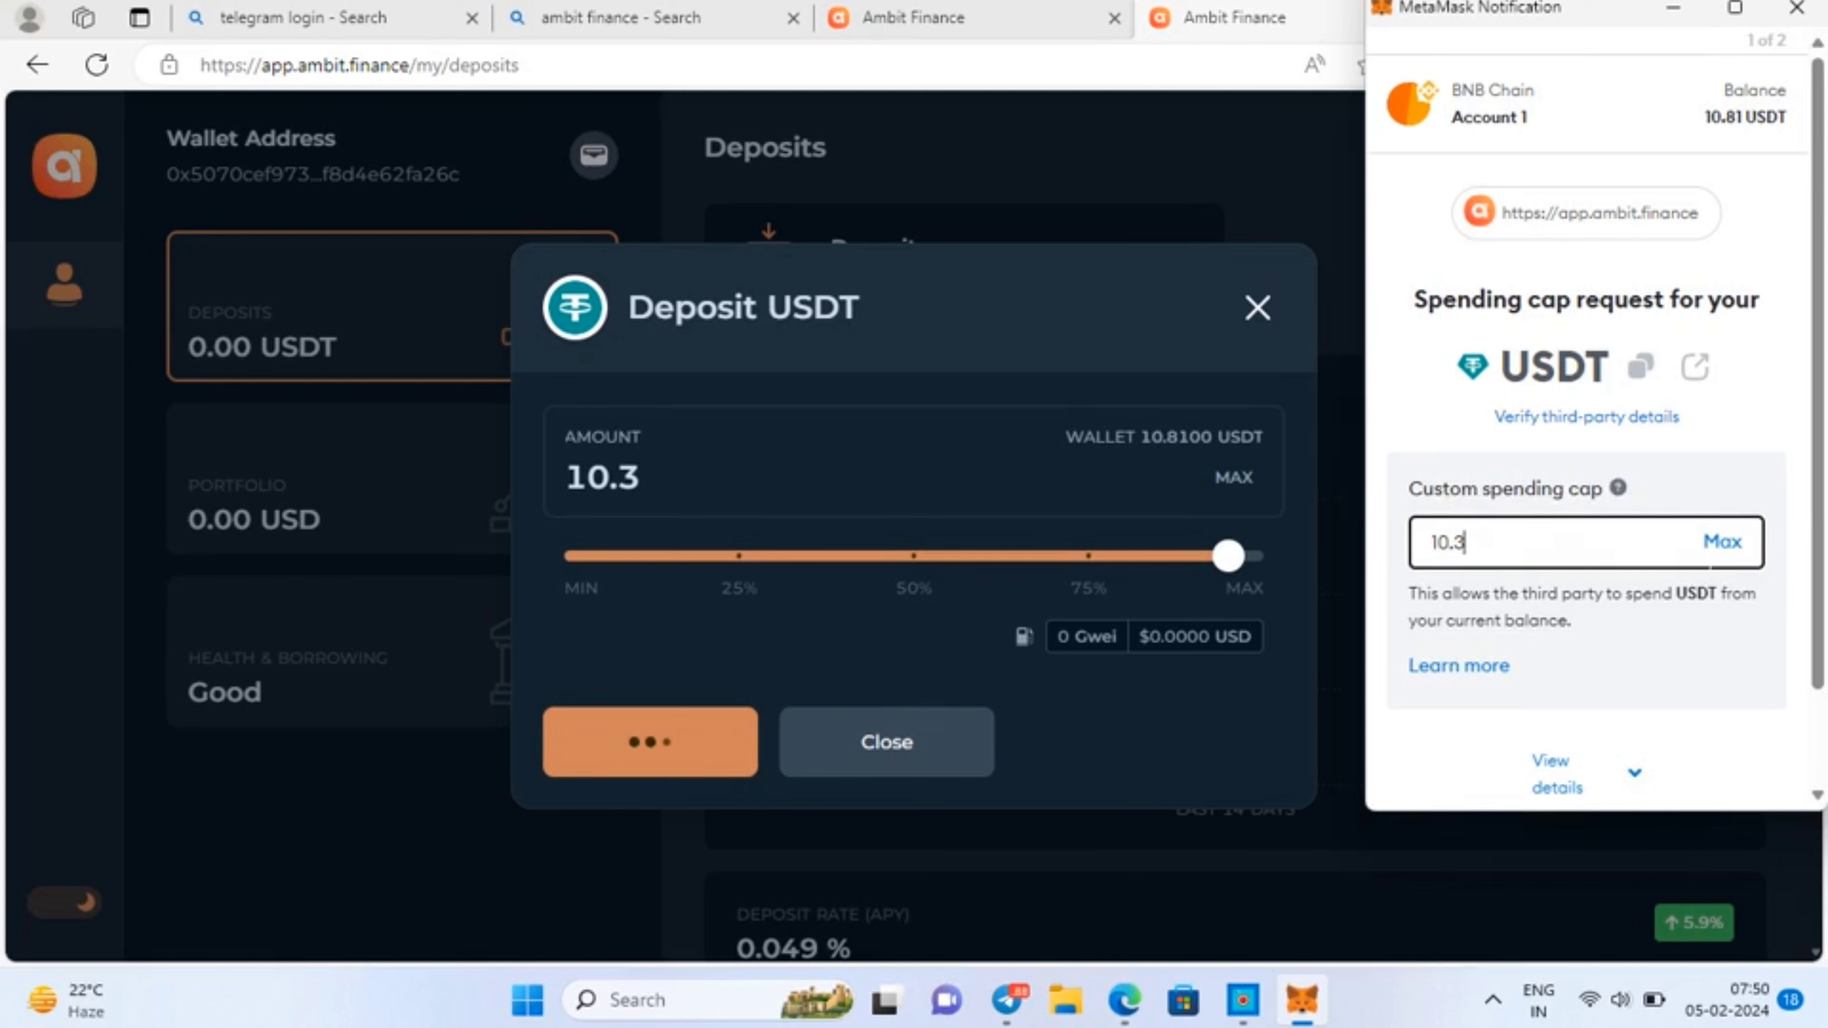
scroll(1587, 504, "down", 2)
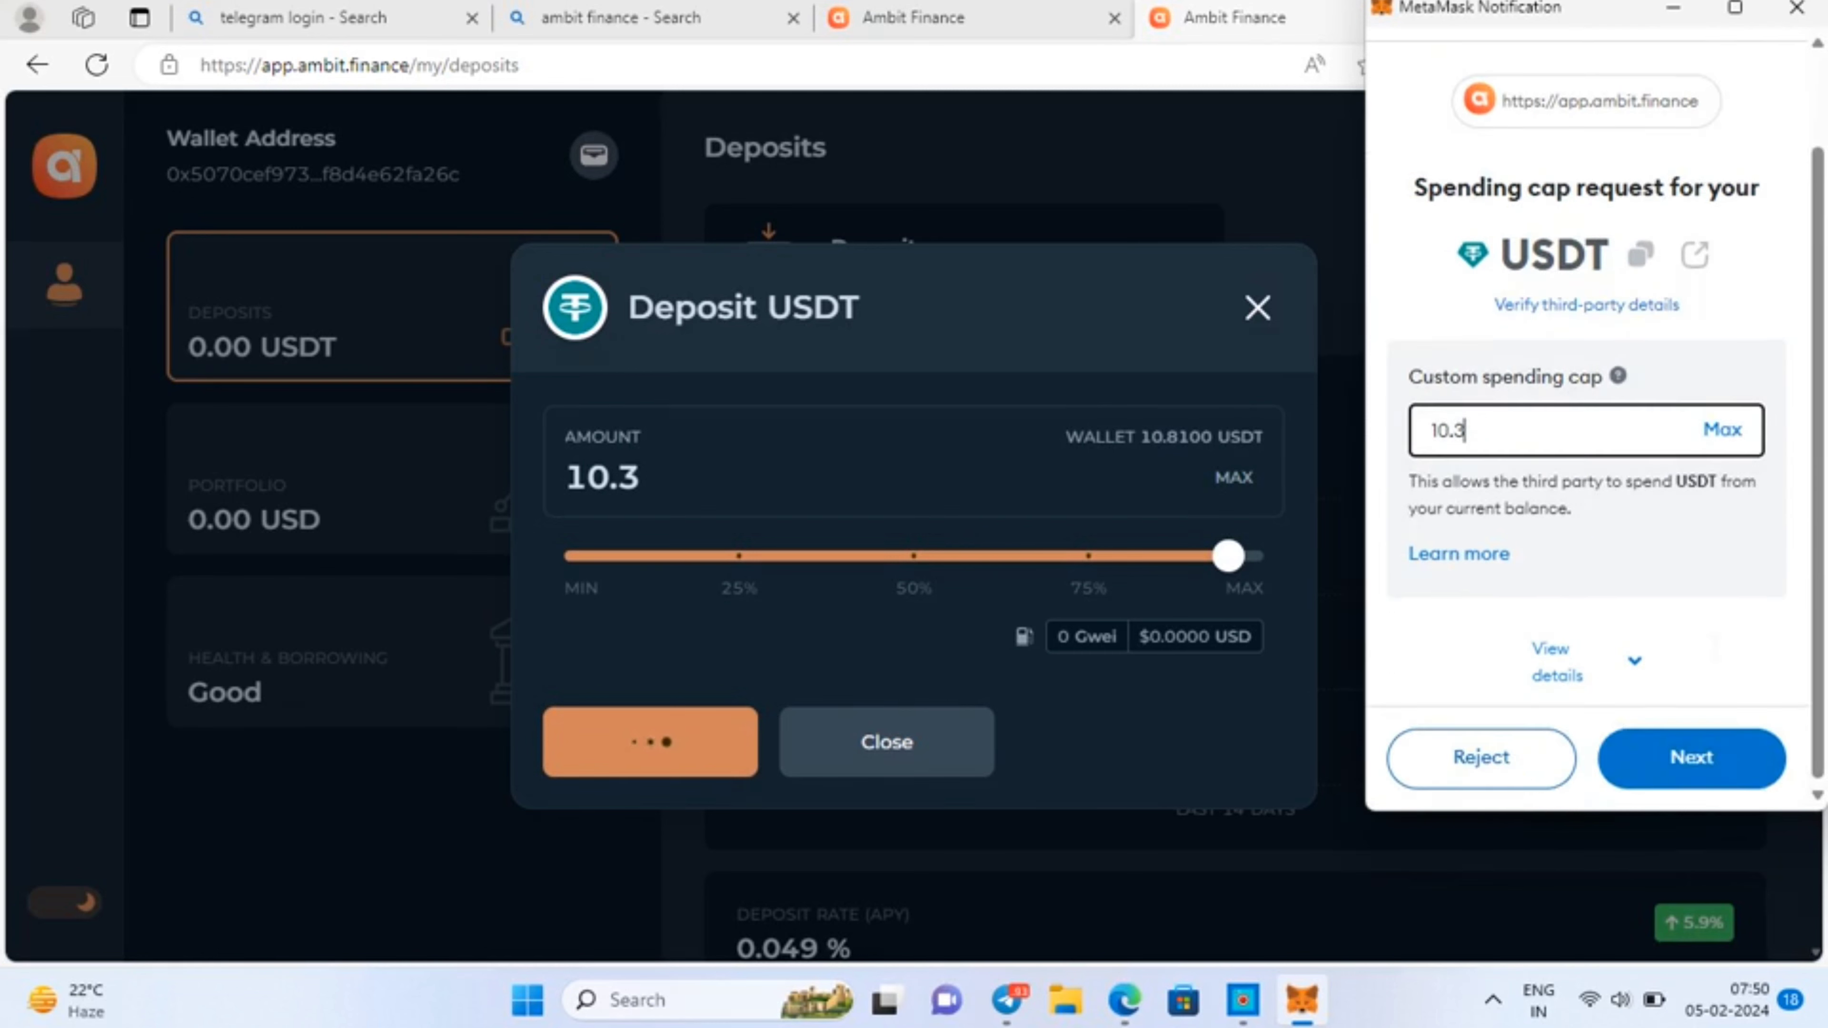
left_click(1722, 777)
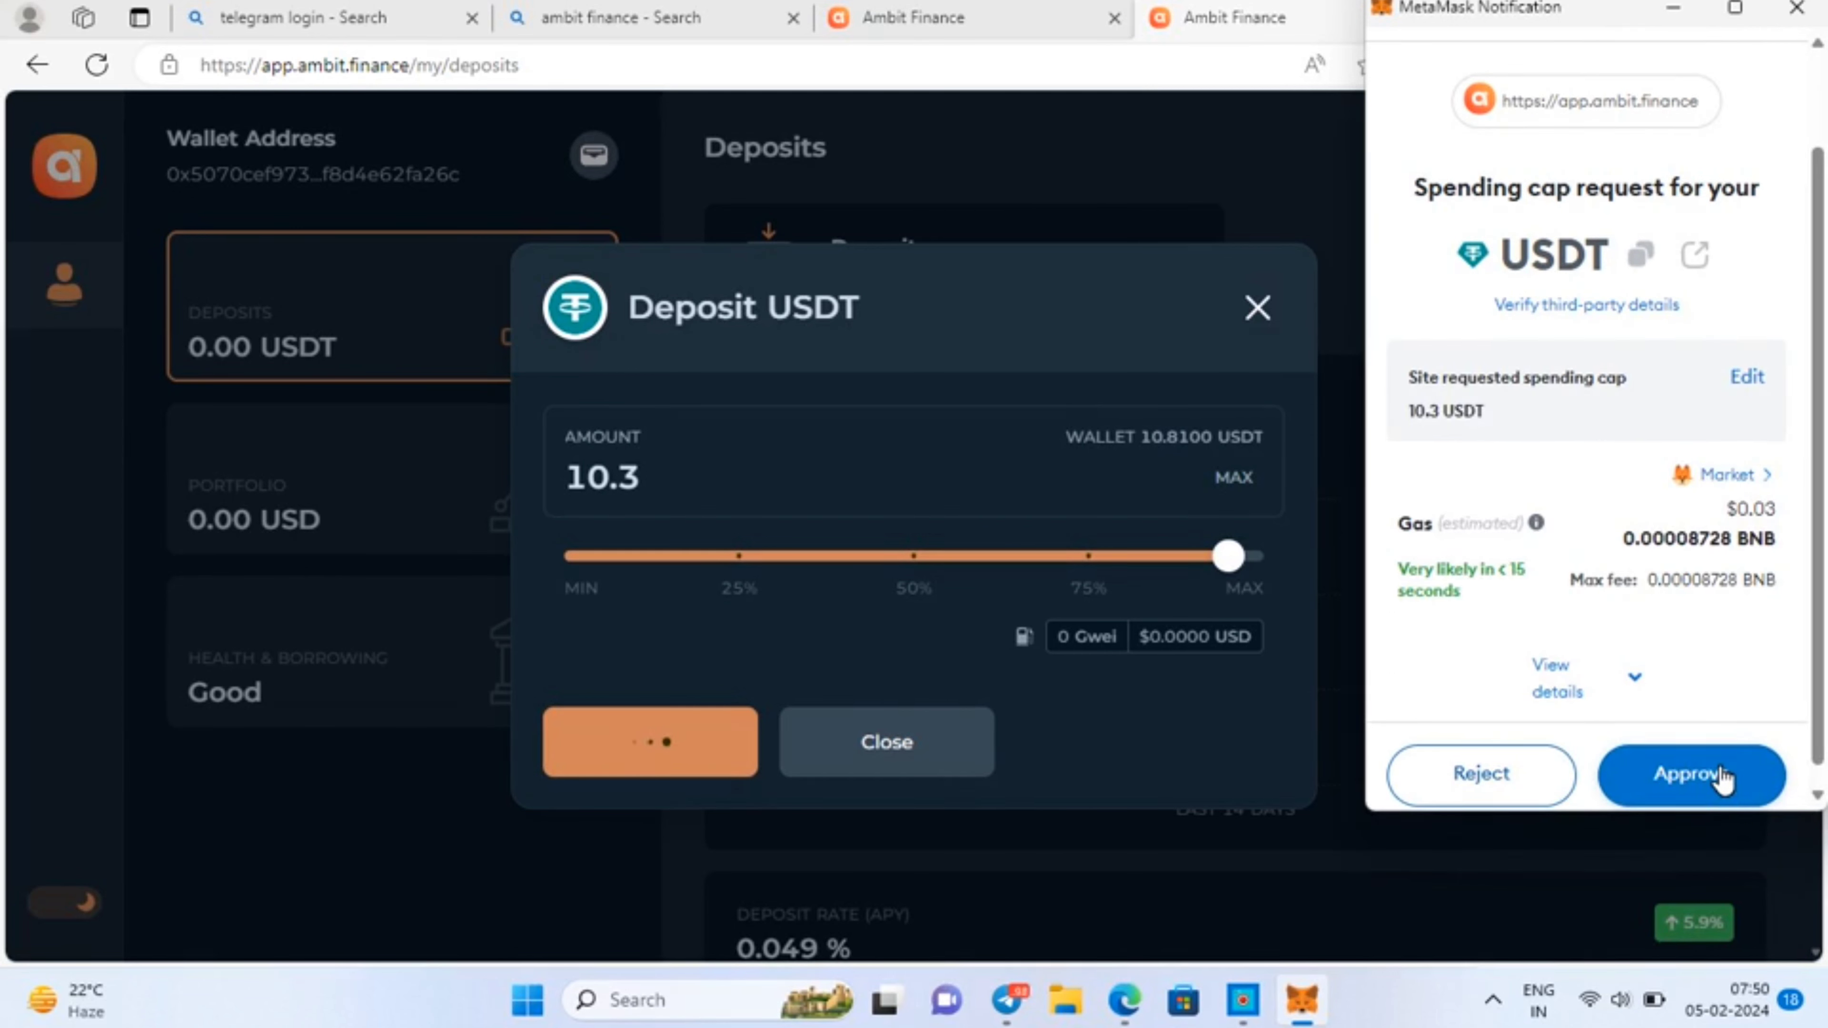
left_click(1716, 774)
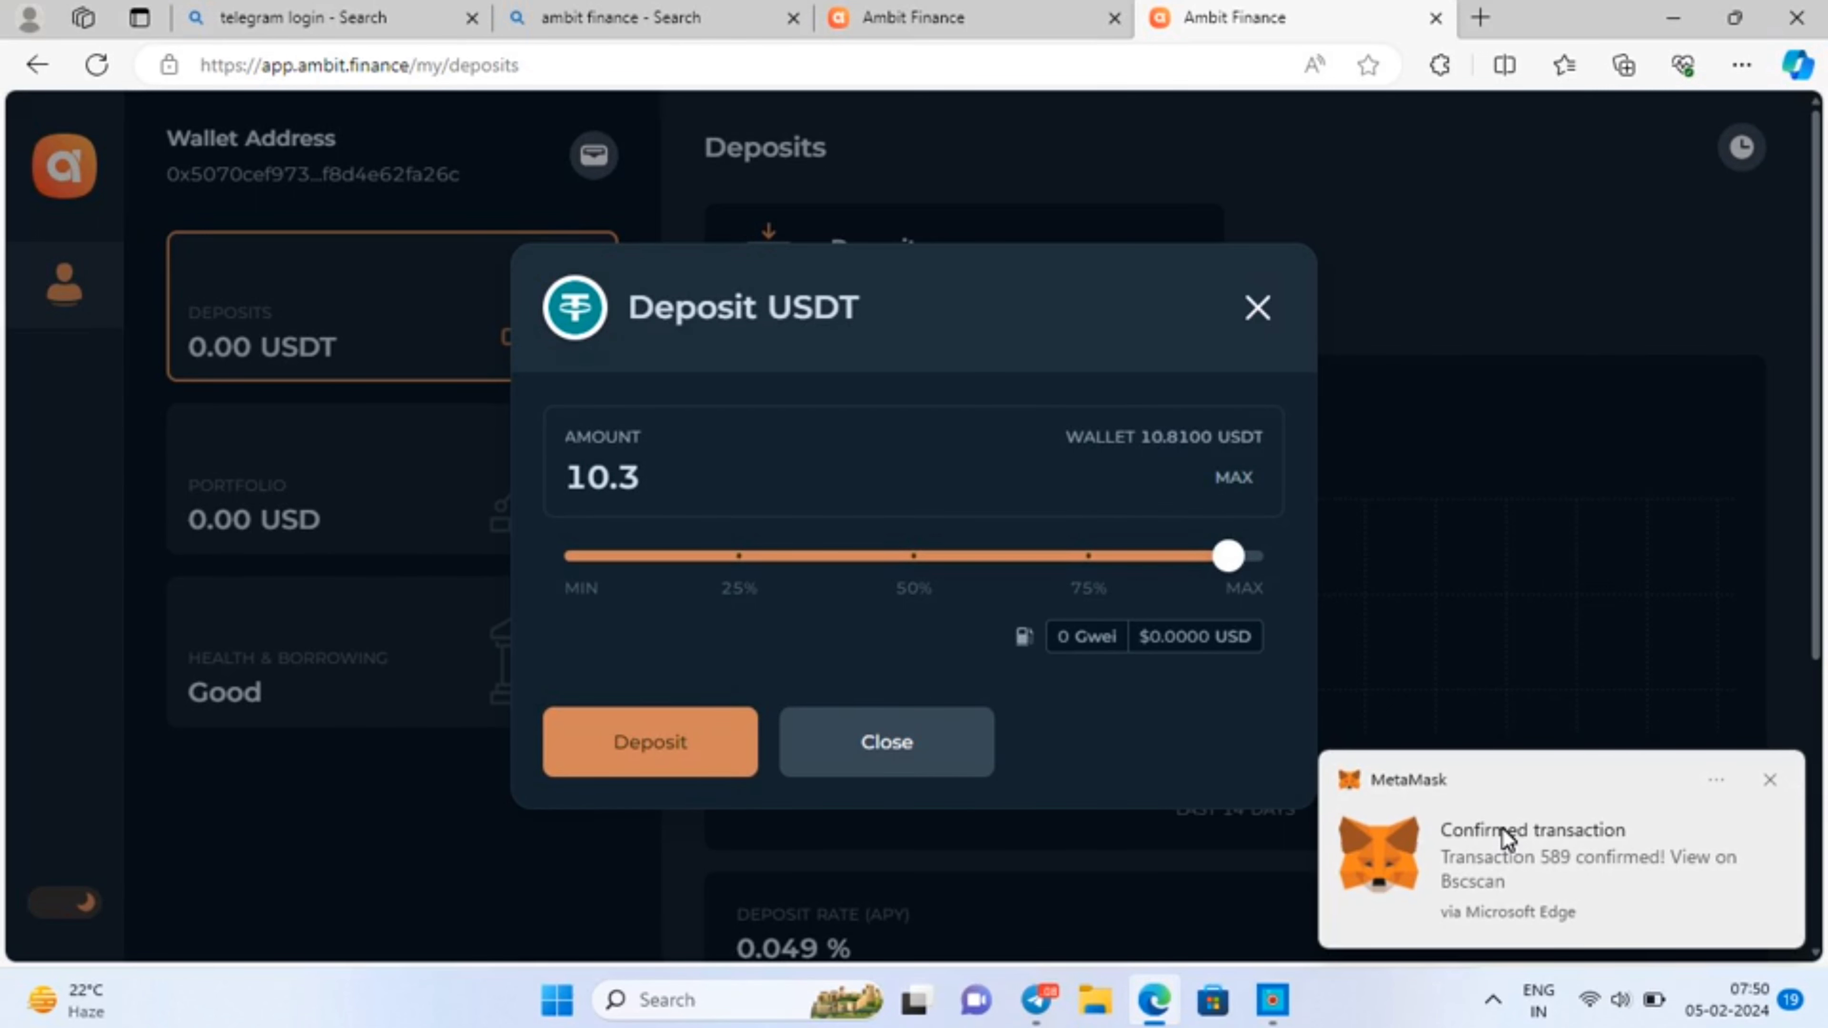
- Deposit the approved 10.3 USDT, confirm the MetaMask transaction and review the deposit charts
left_click(707, 761)
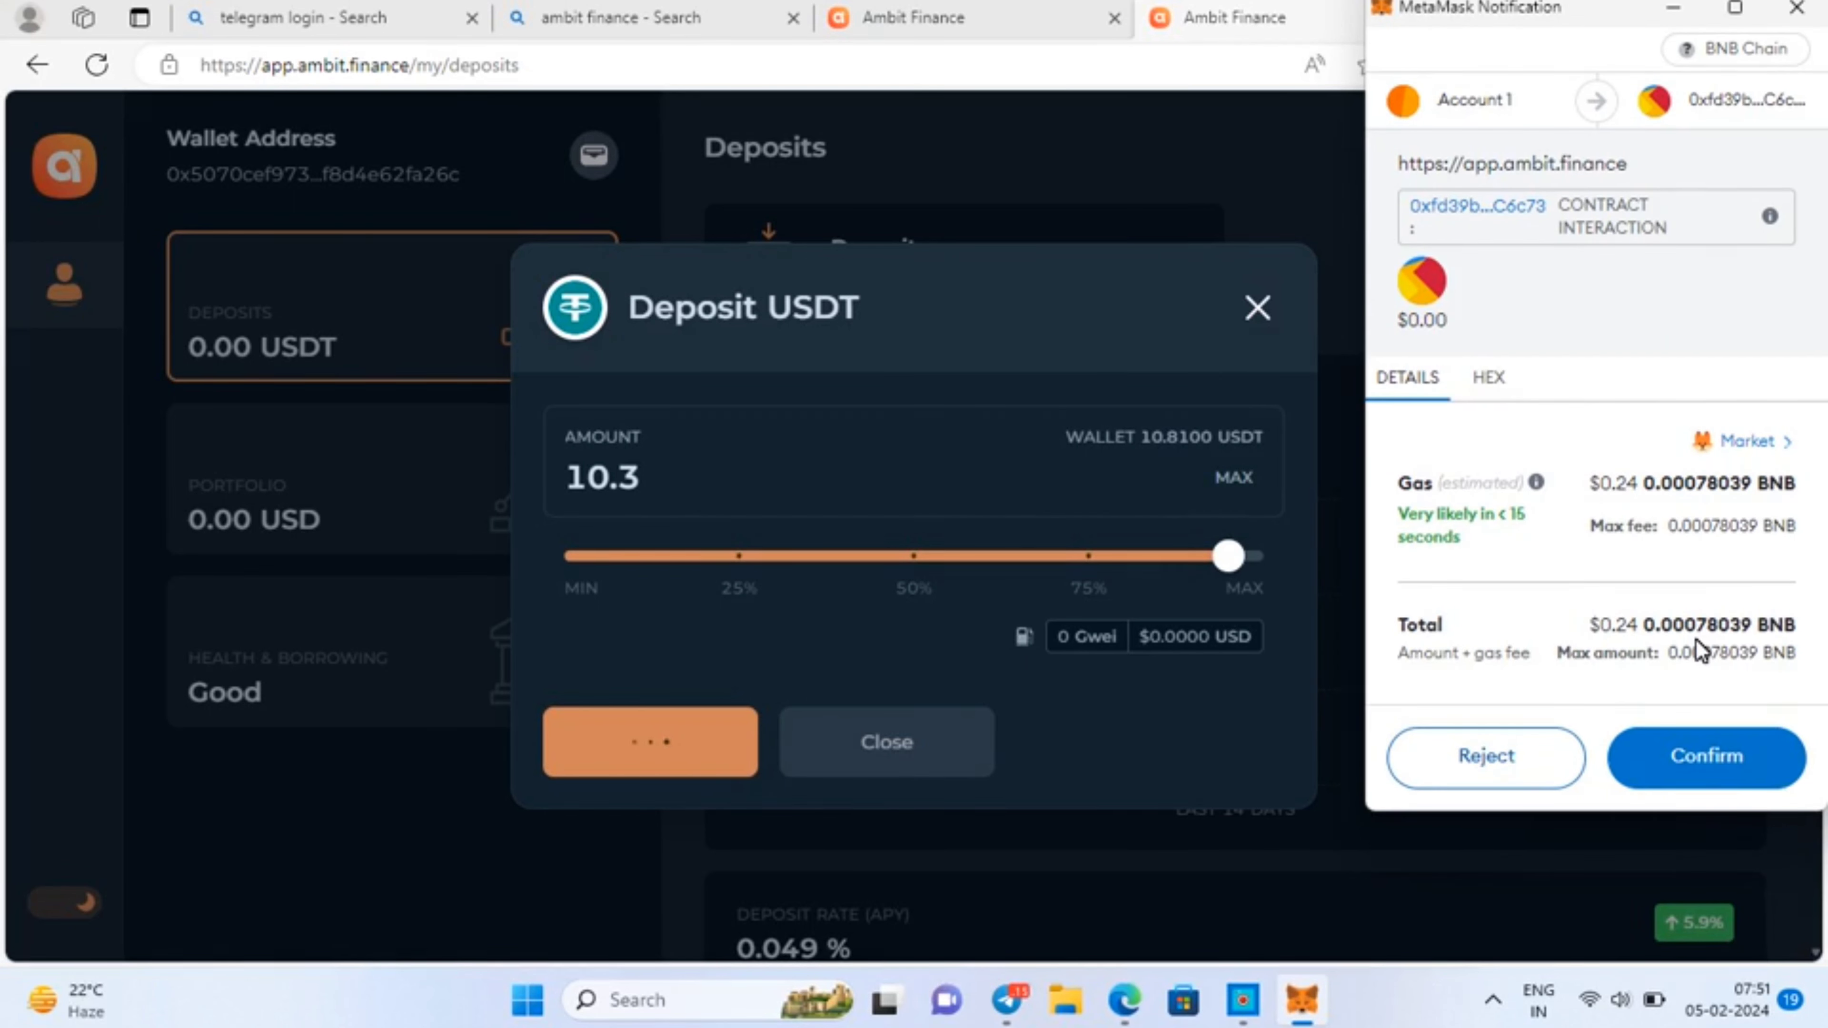
left_click(1703, 757)
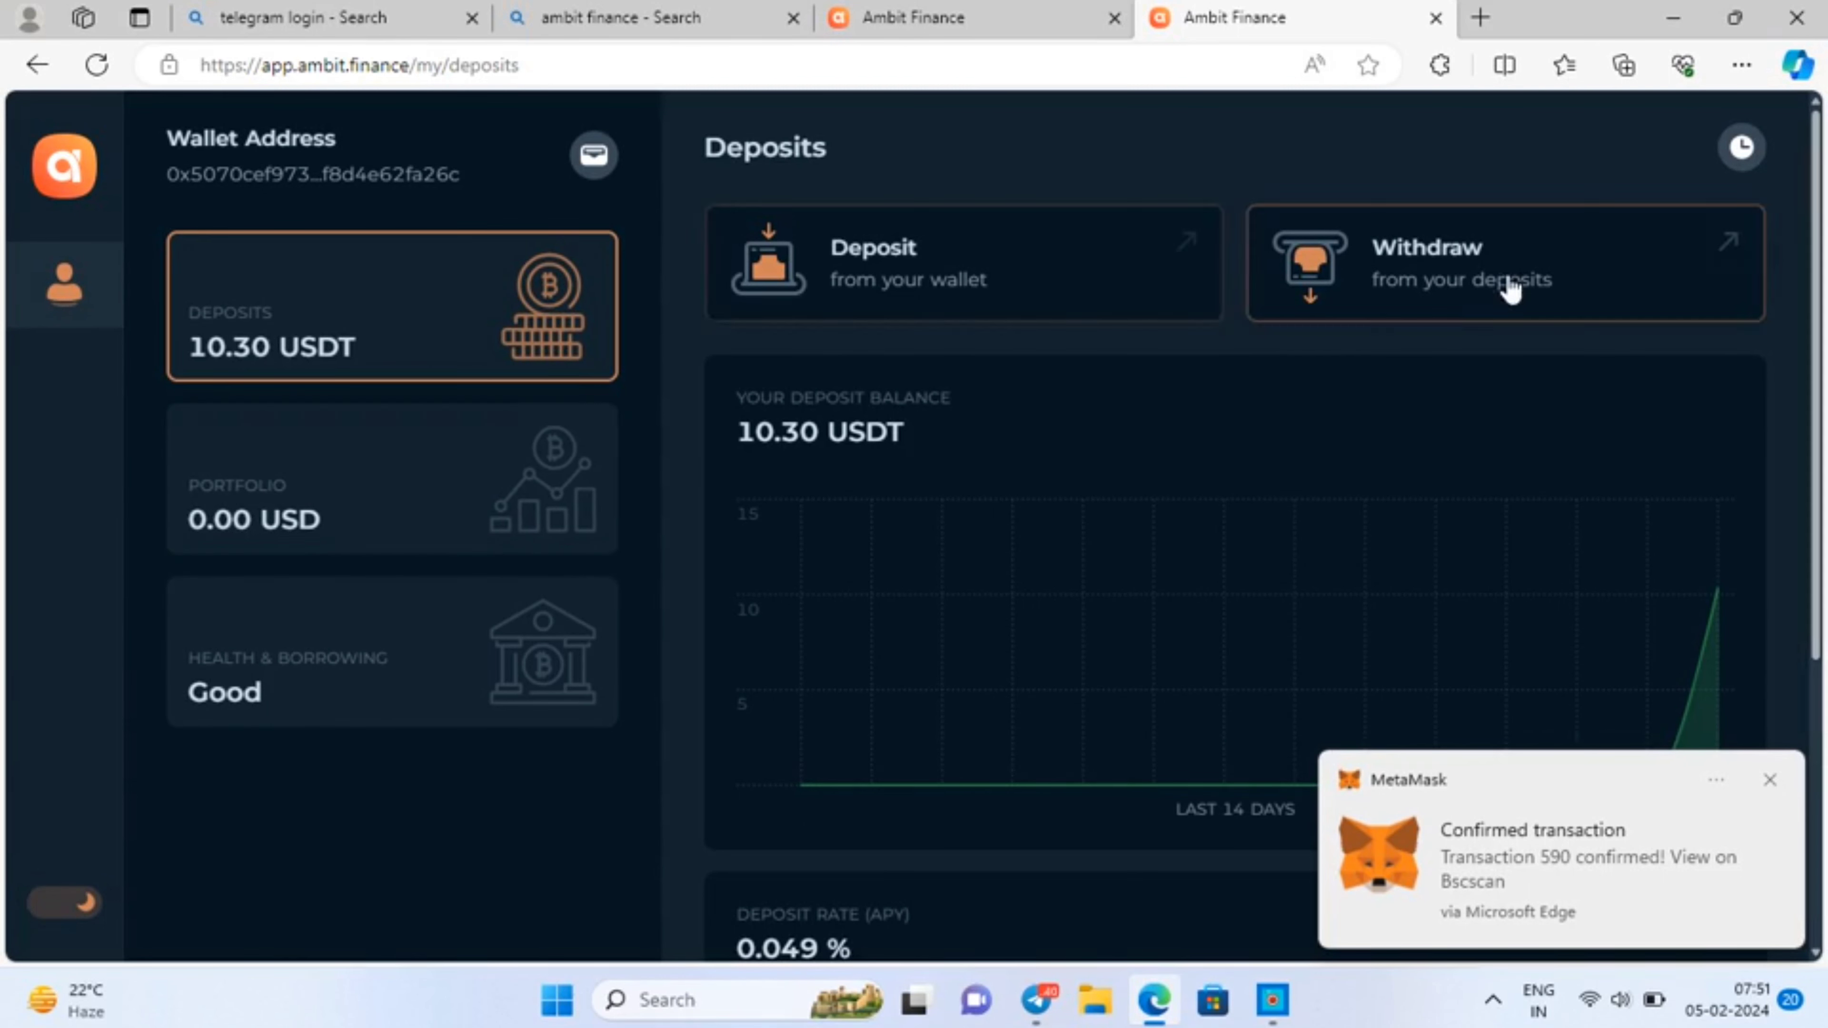
scroll(1309, 419, "down", 3)
scroll(1304, 408, "down", 2)
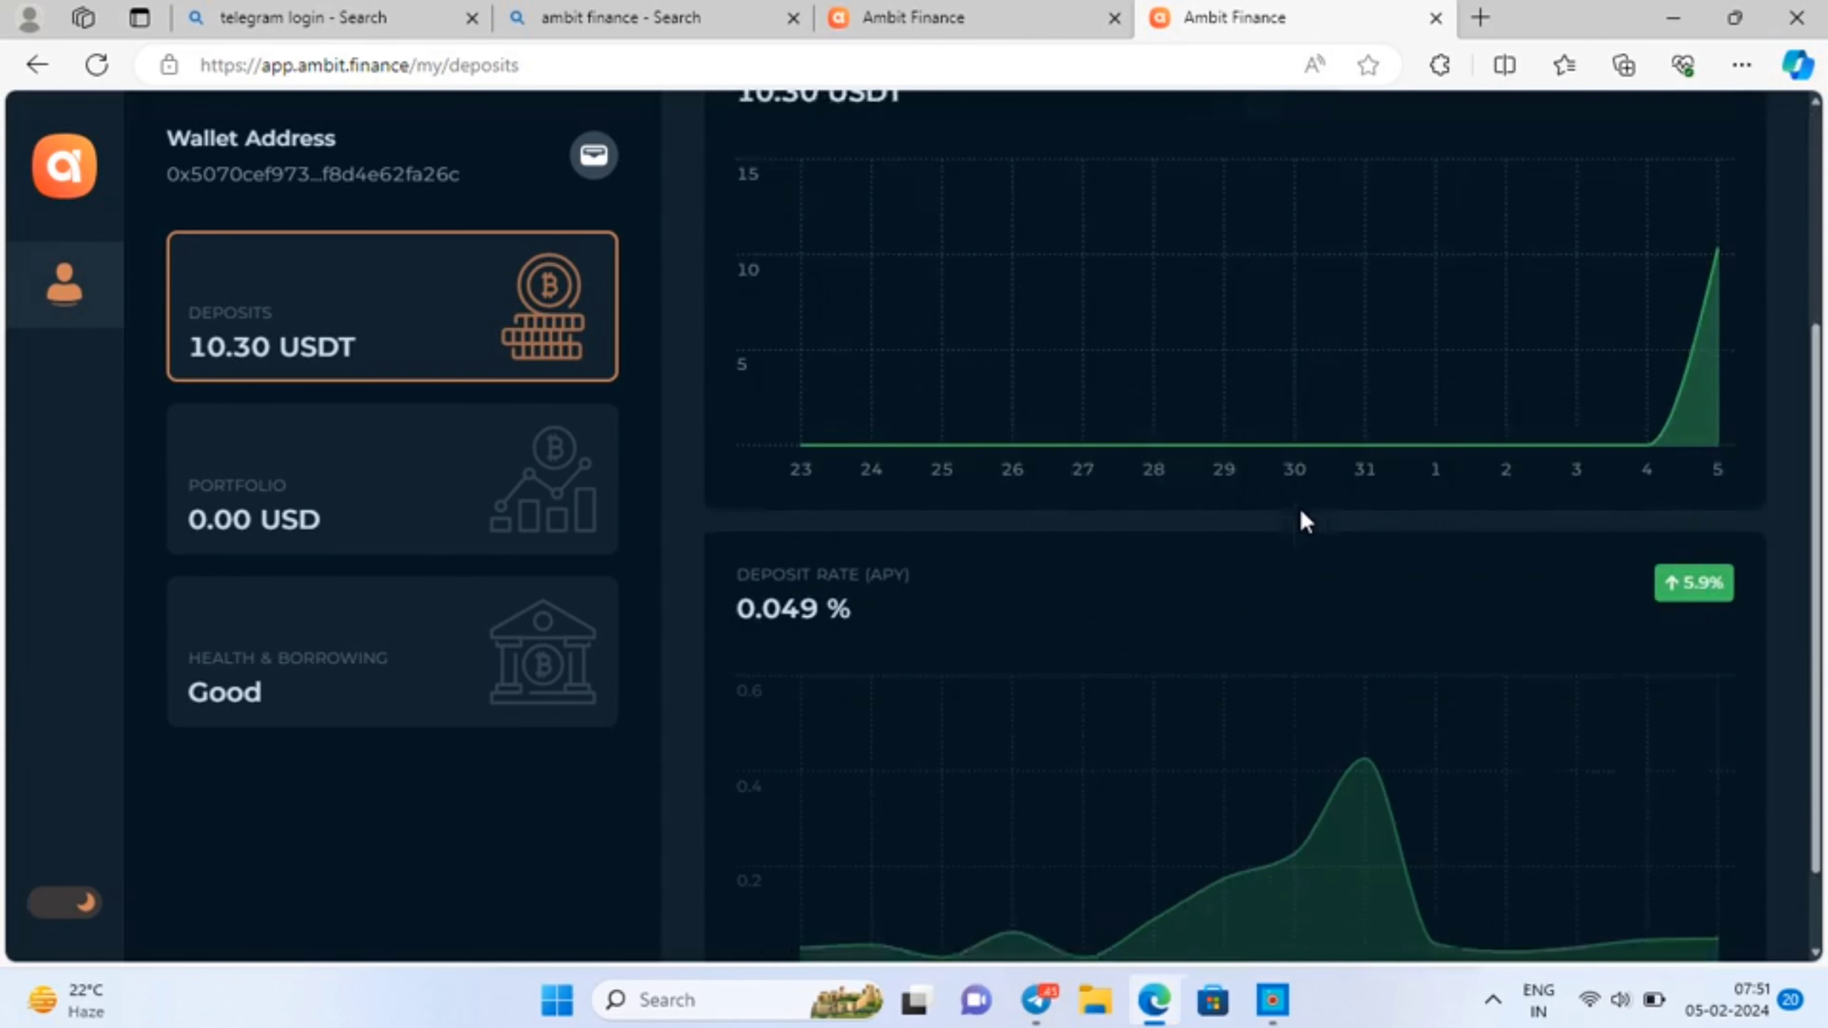
scroll(1234, 547, "up", 5)
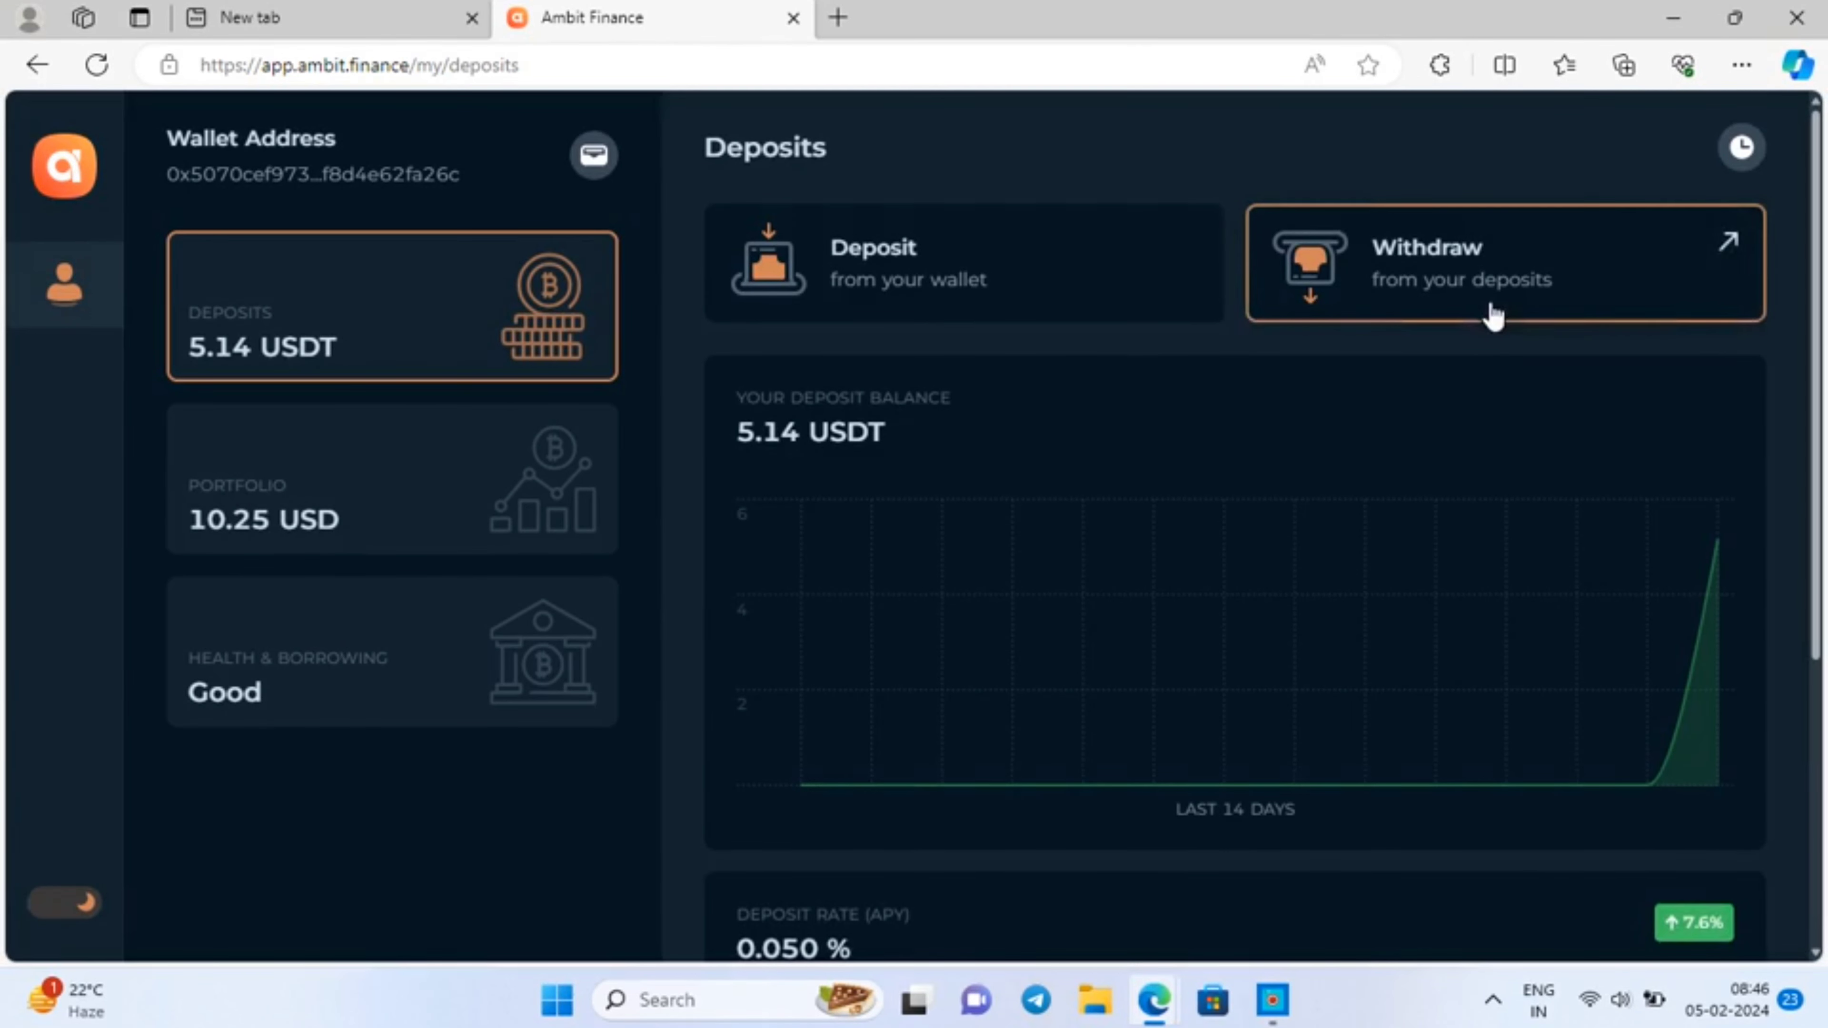
- Withdraw about 4.17 USDT from the deposits and confirm the transaction in MetaMask
left_click(1494, 315)
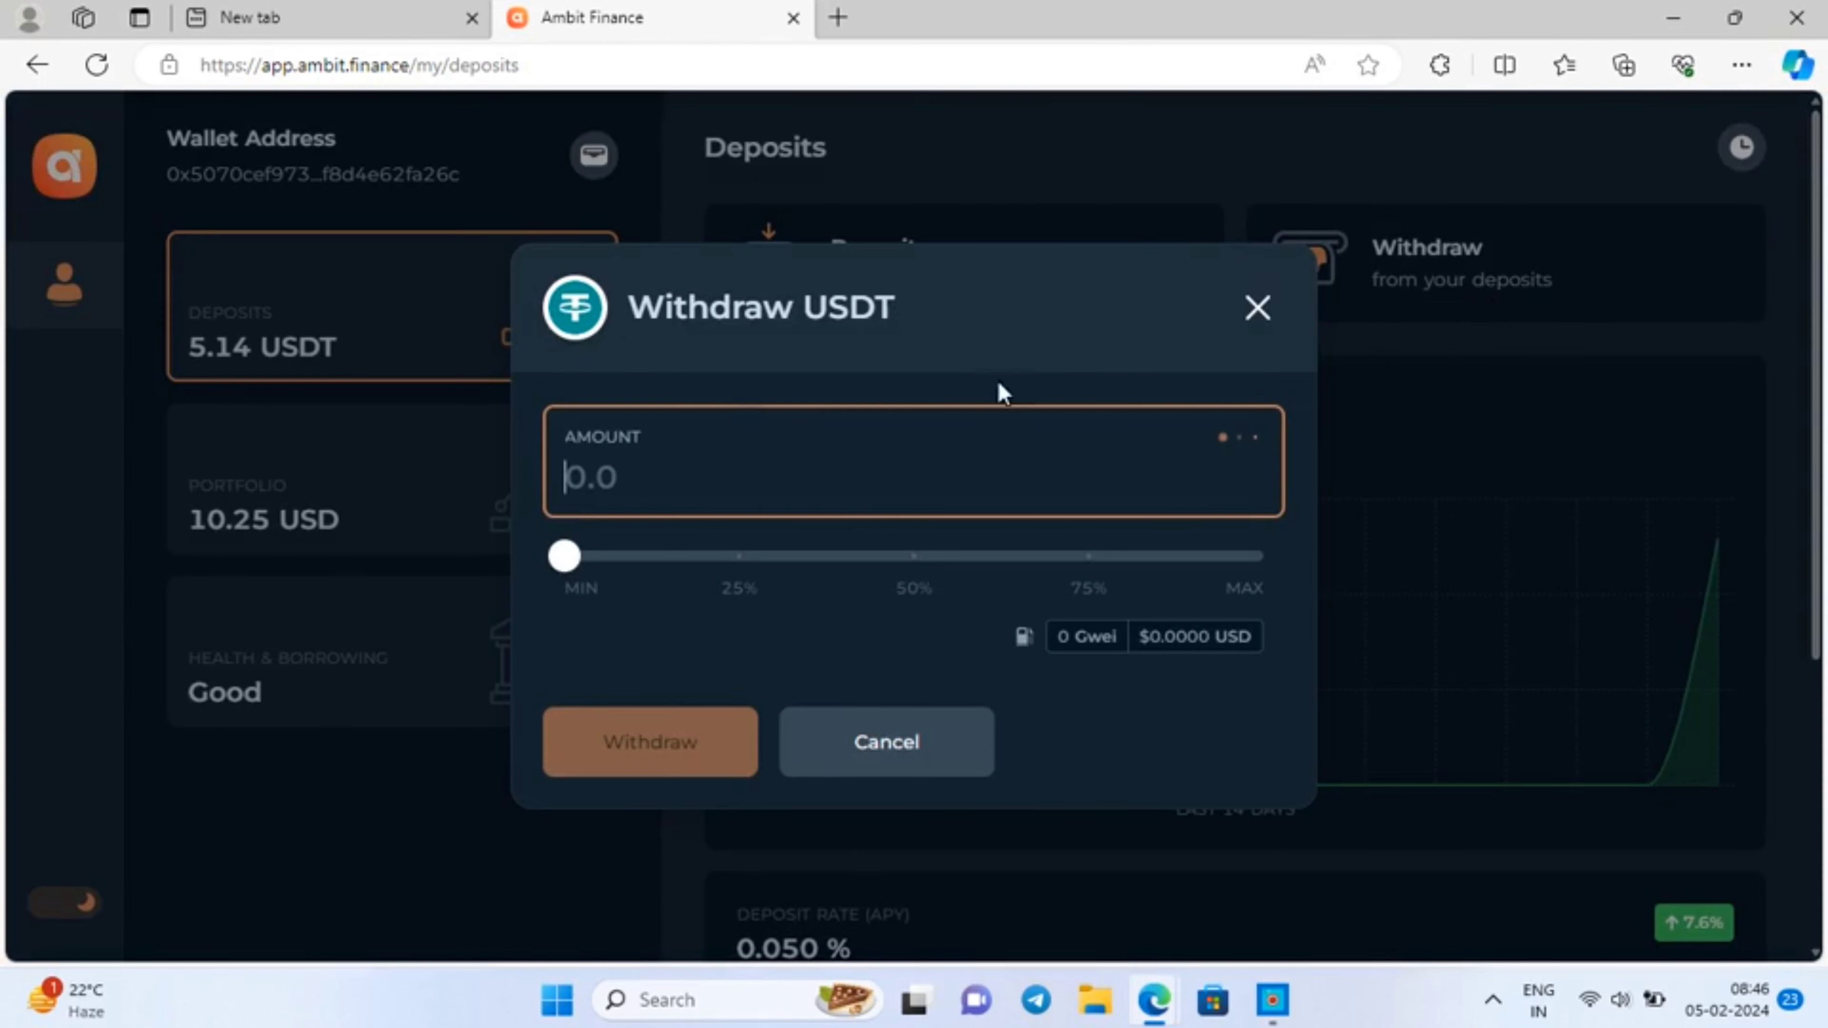
left_click(1149, 568)
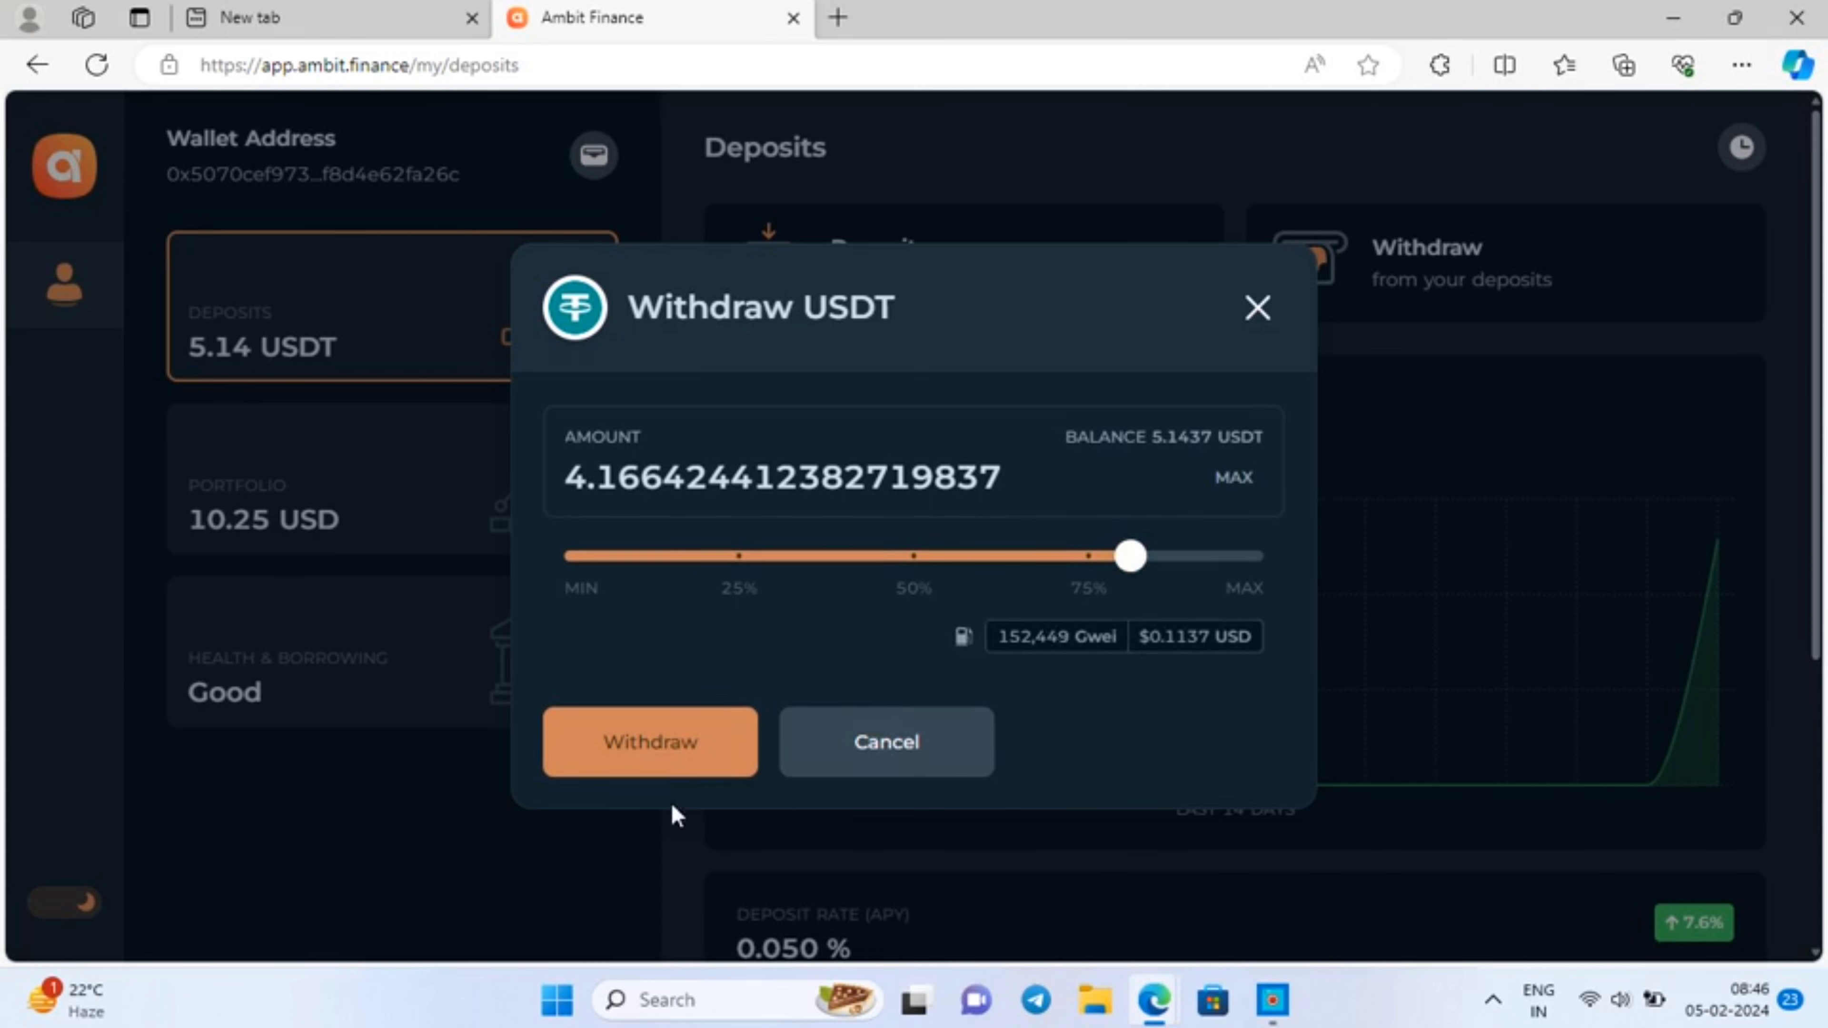
left_click(685, 764)
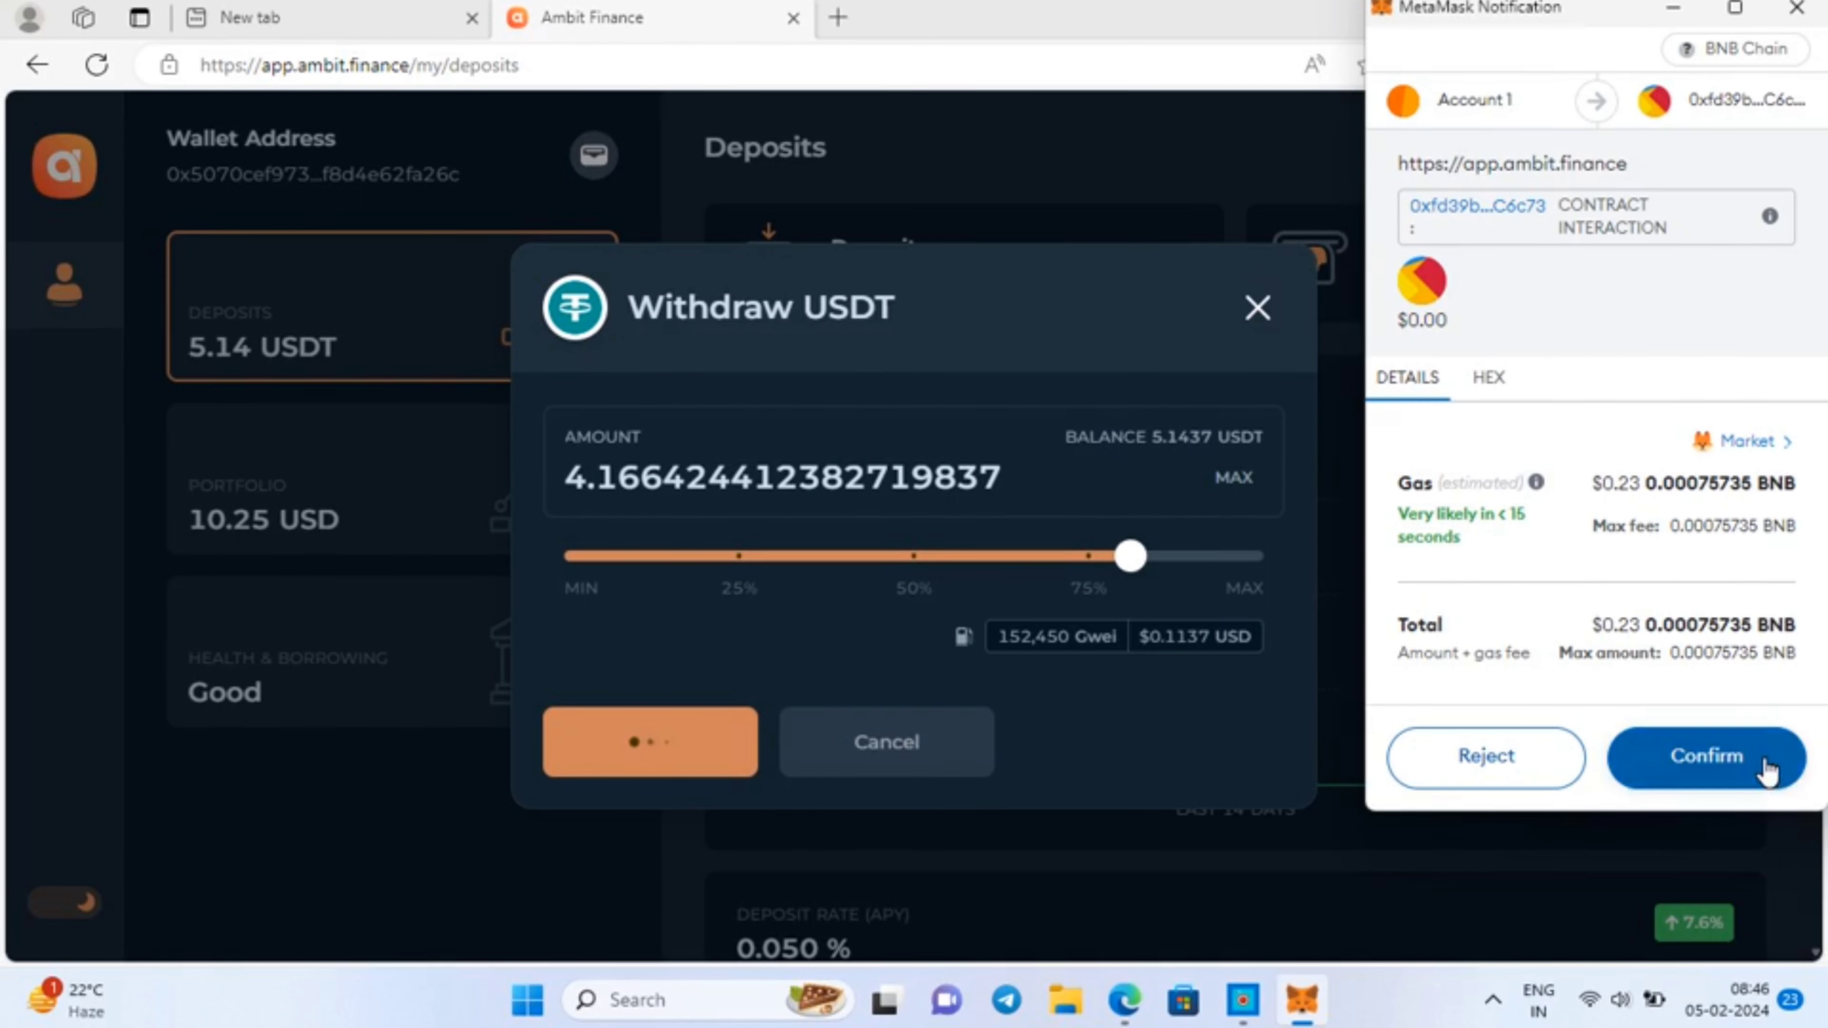
left_click(1765, 766)
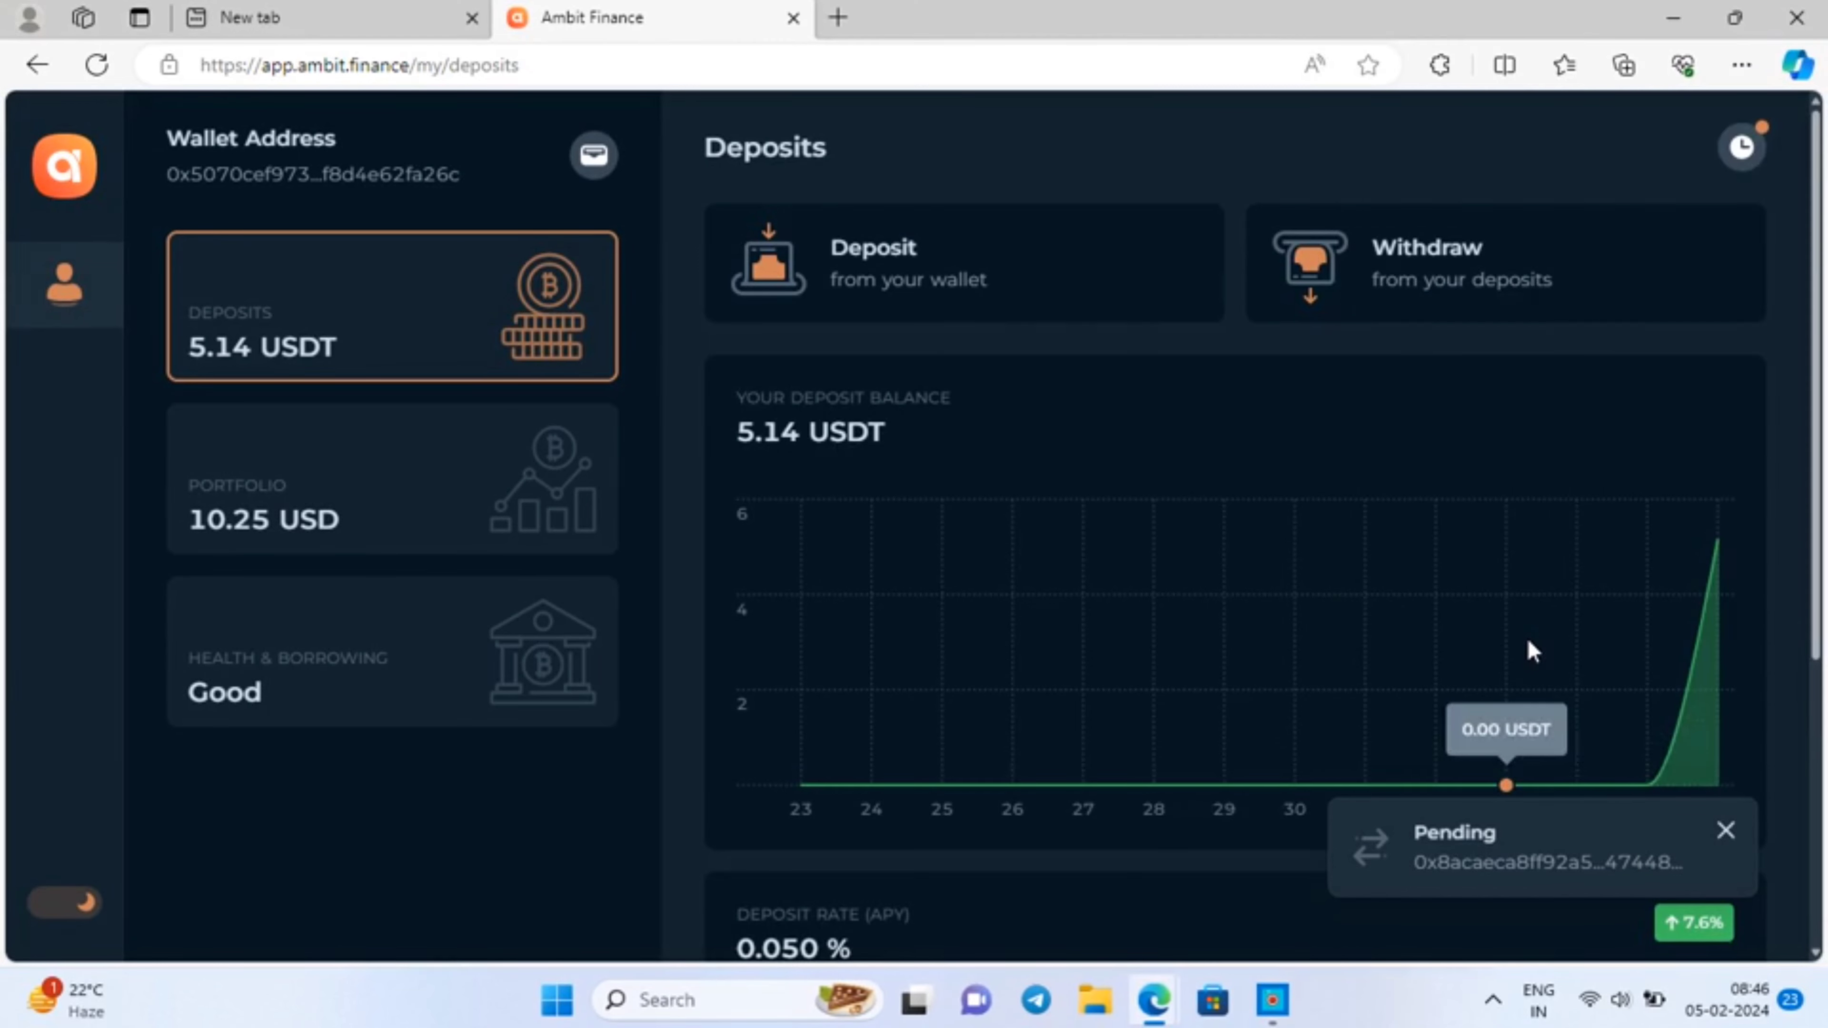
scroll(1528, 639, "down", 5)
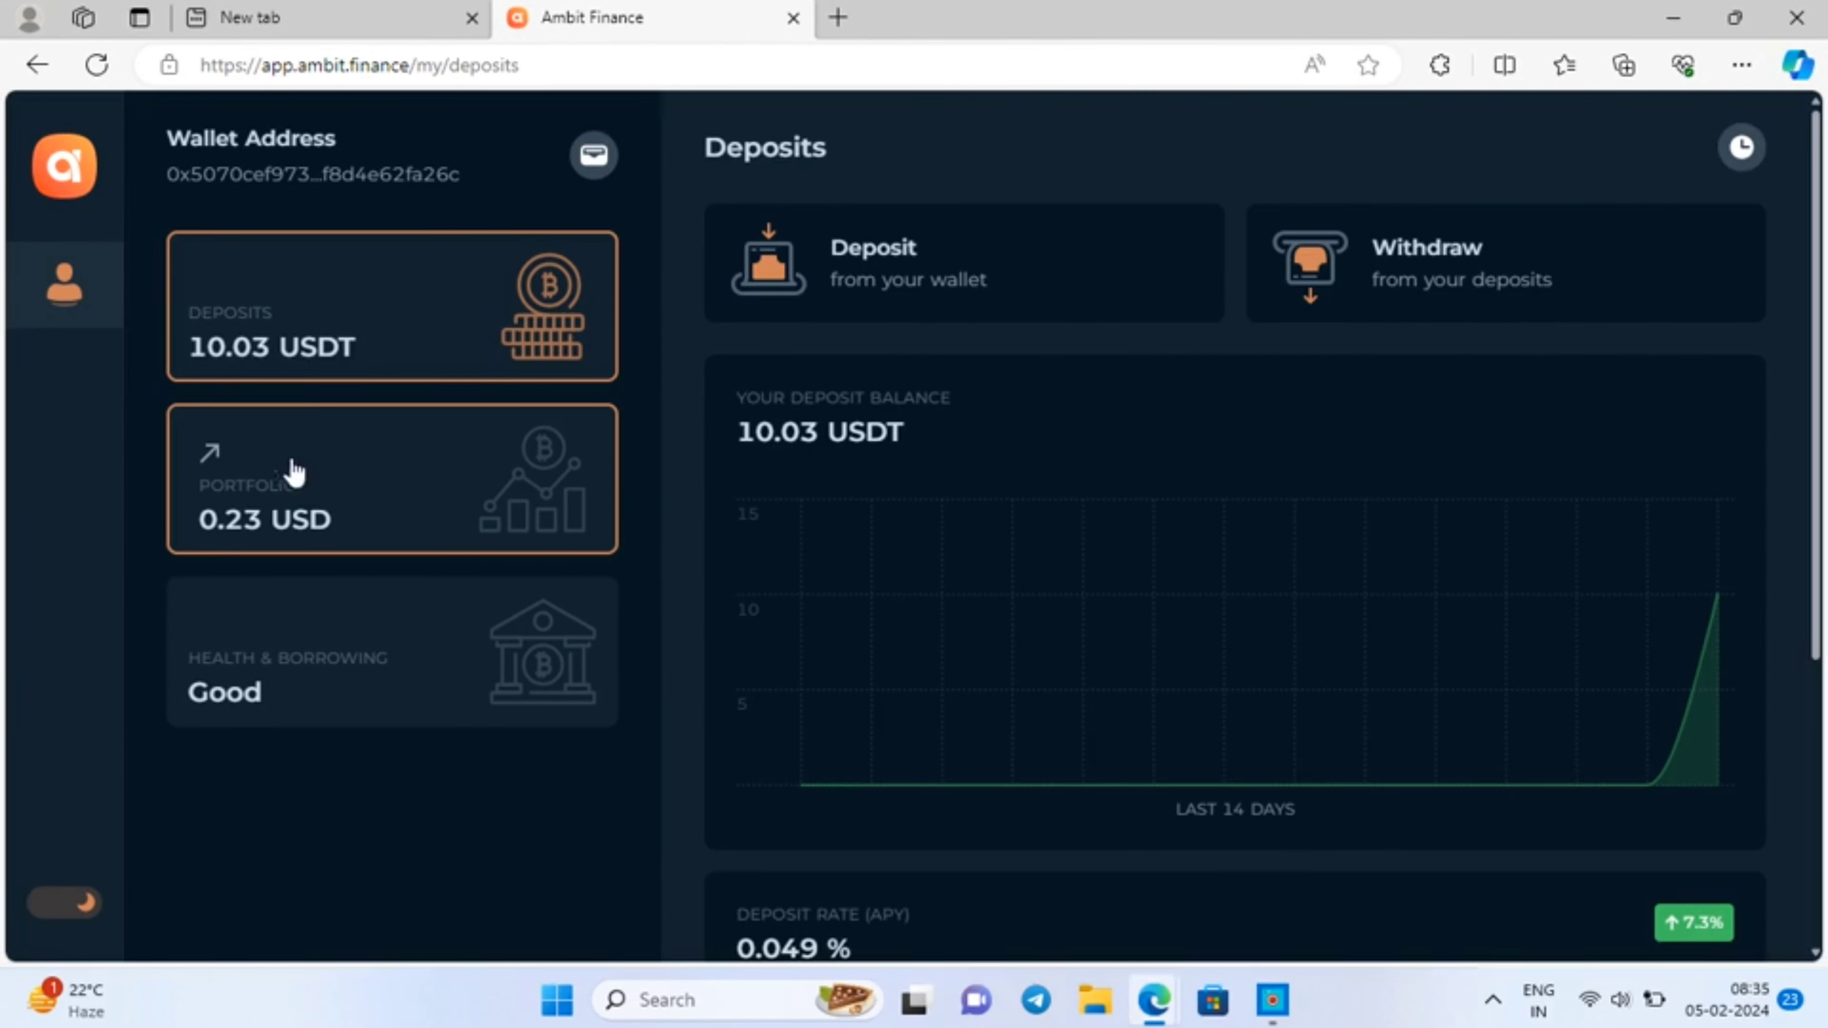
- Open the portfolio and add AUSD as the asset to supply
left_click(253, 464)
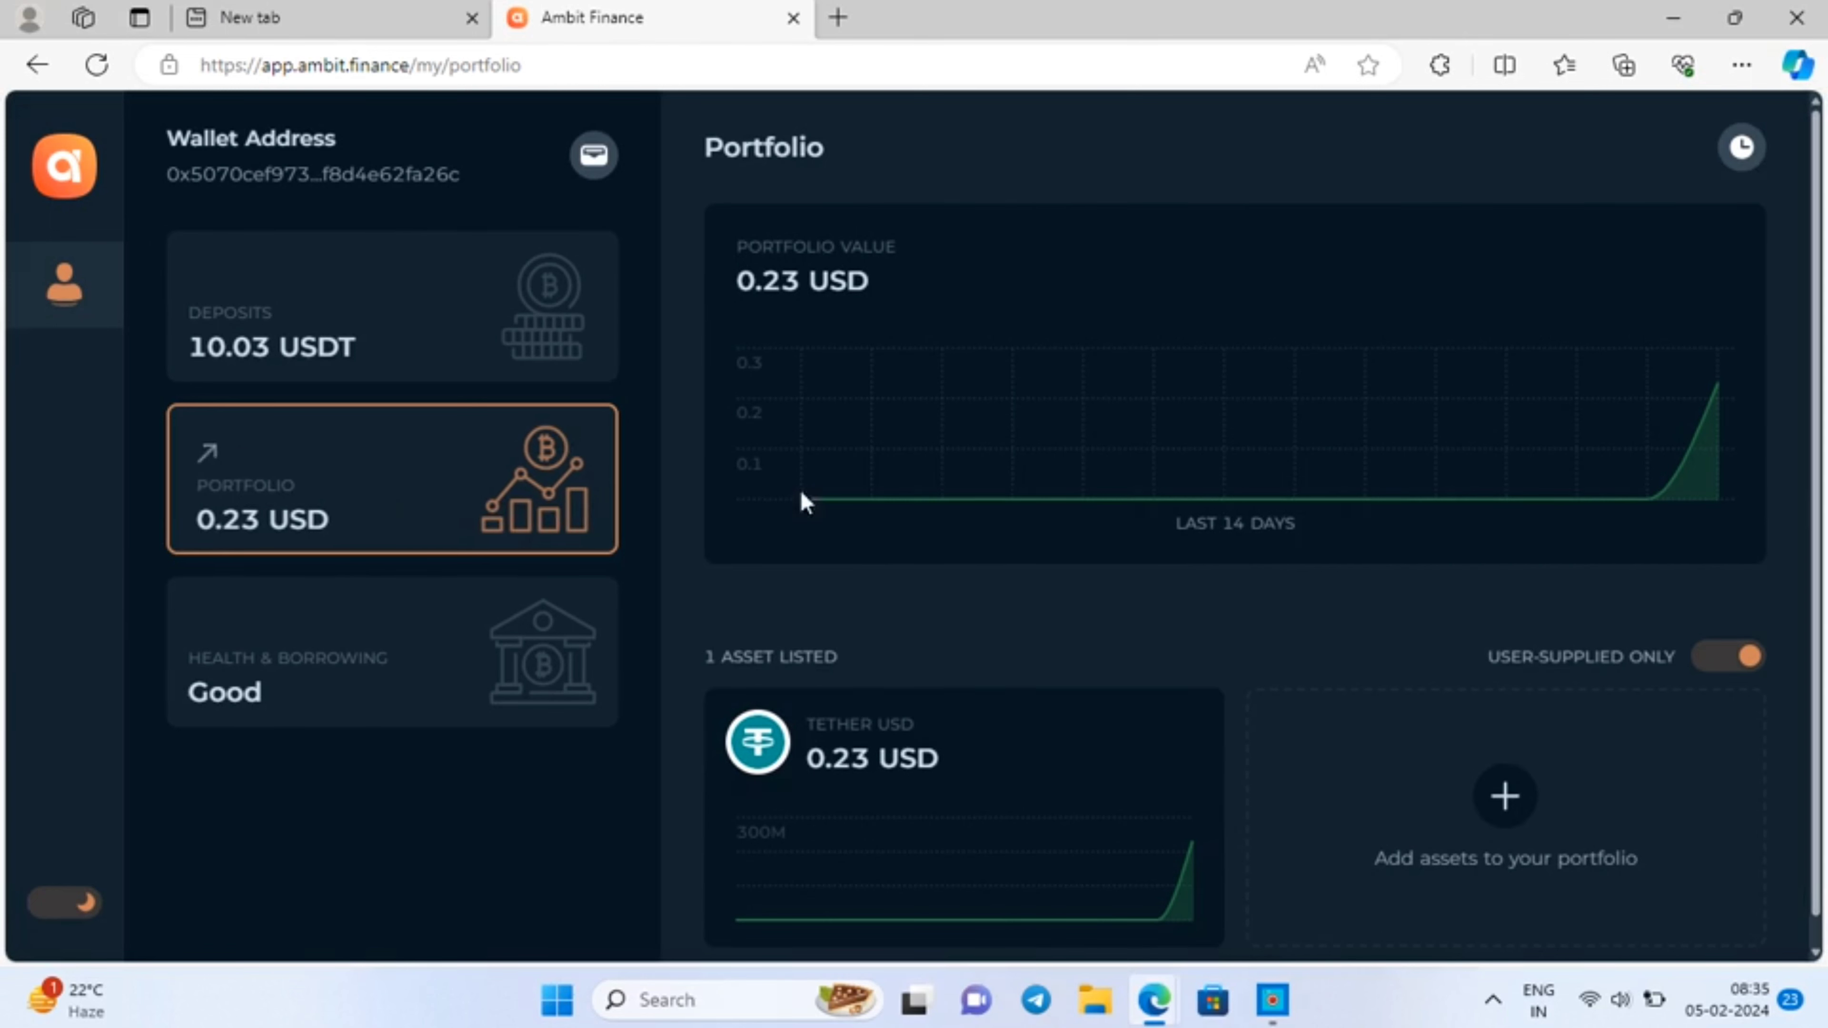
scroll(991, 803, "down", 1)
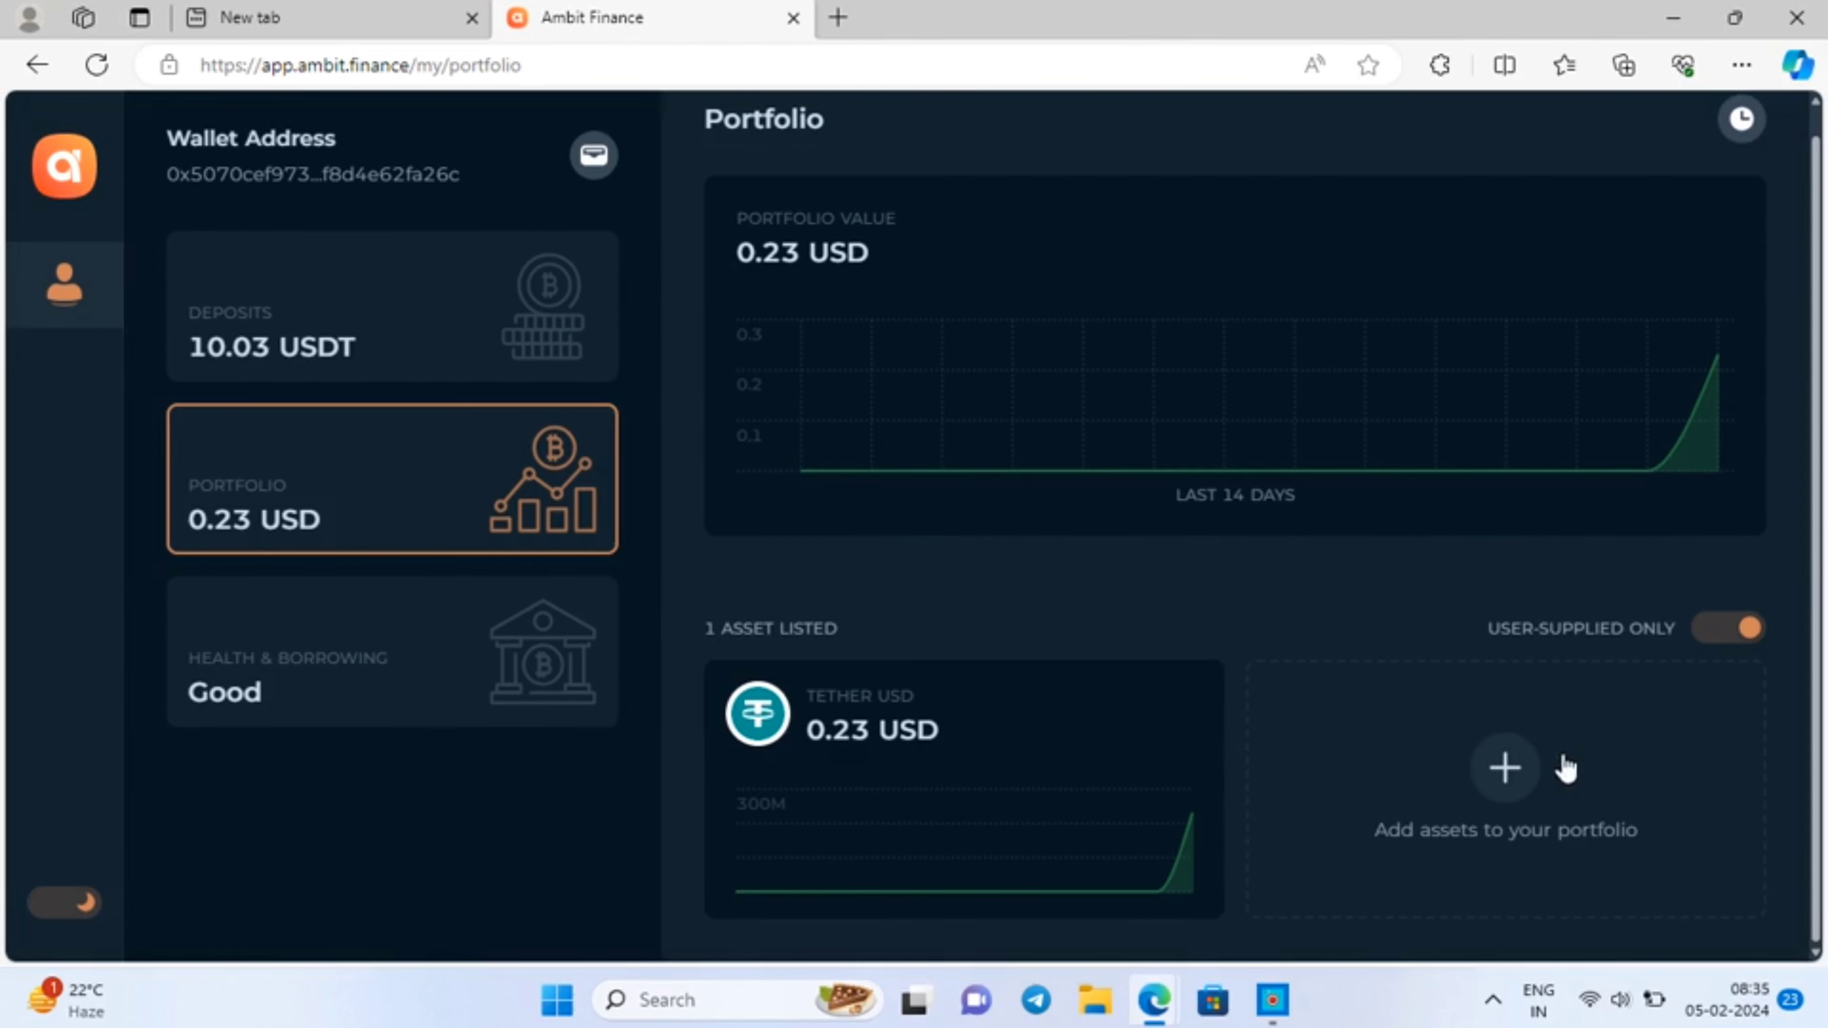
left_click(1508, 769)
left_click(968, 561)
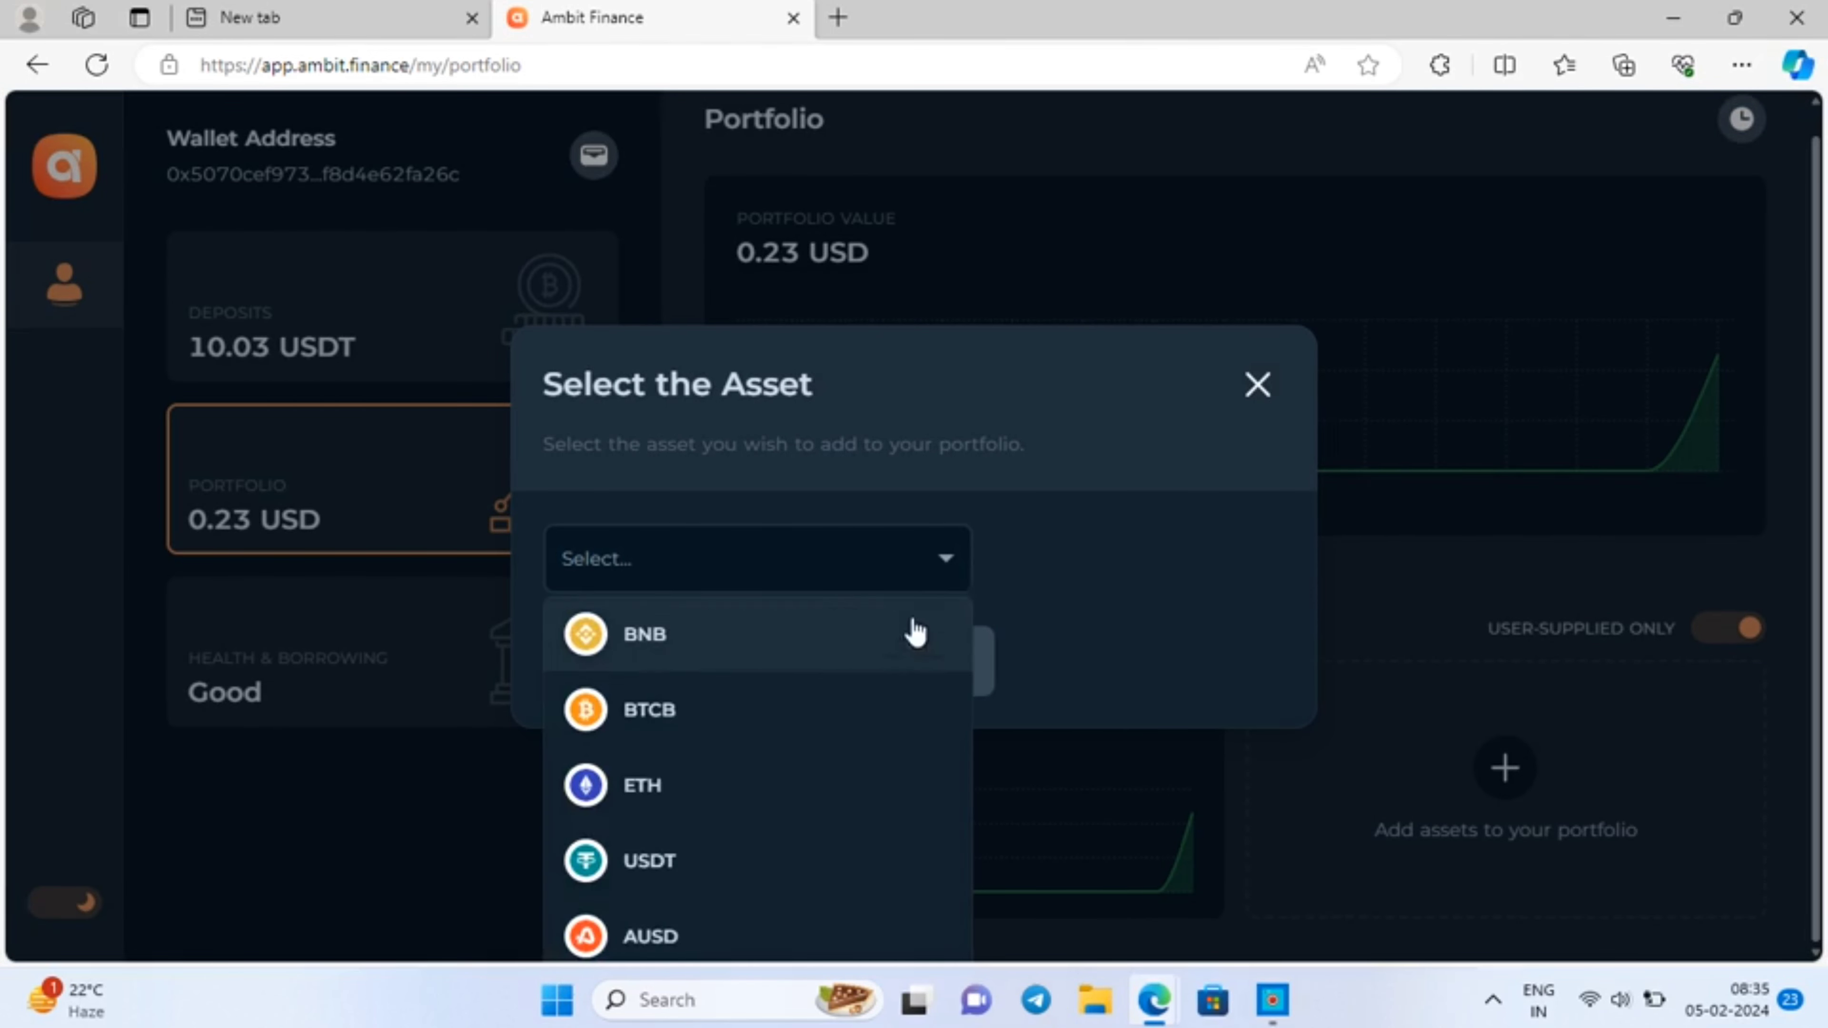
left_click(728, 936)
left_click(630, 677)
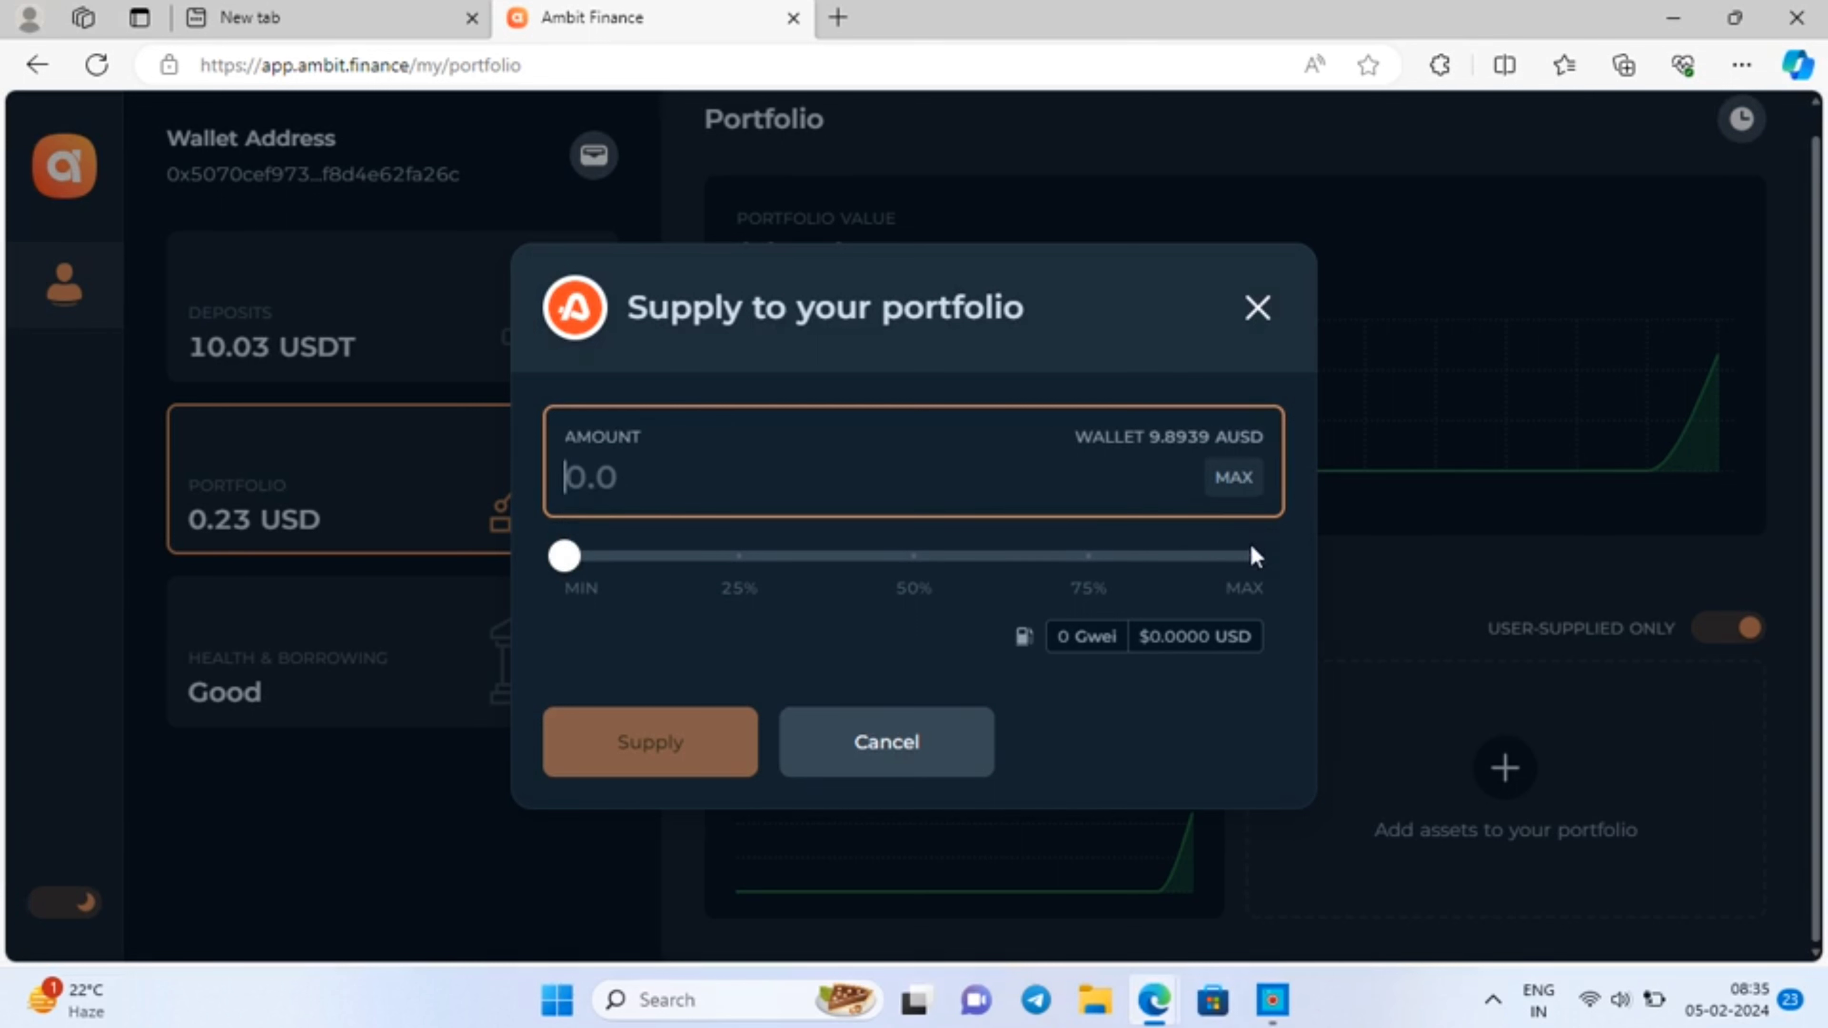
- Set the supply amount to the wallet maximum of 9.89385050748169475 AUSD and approve the matching spending cap in MetaMask
left_click(1304, 560)
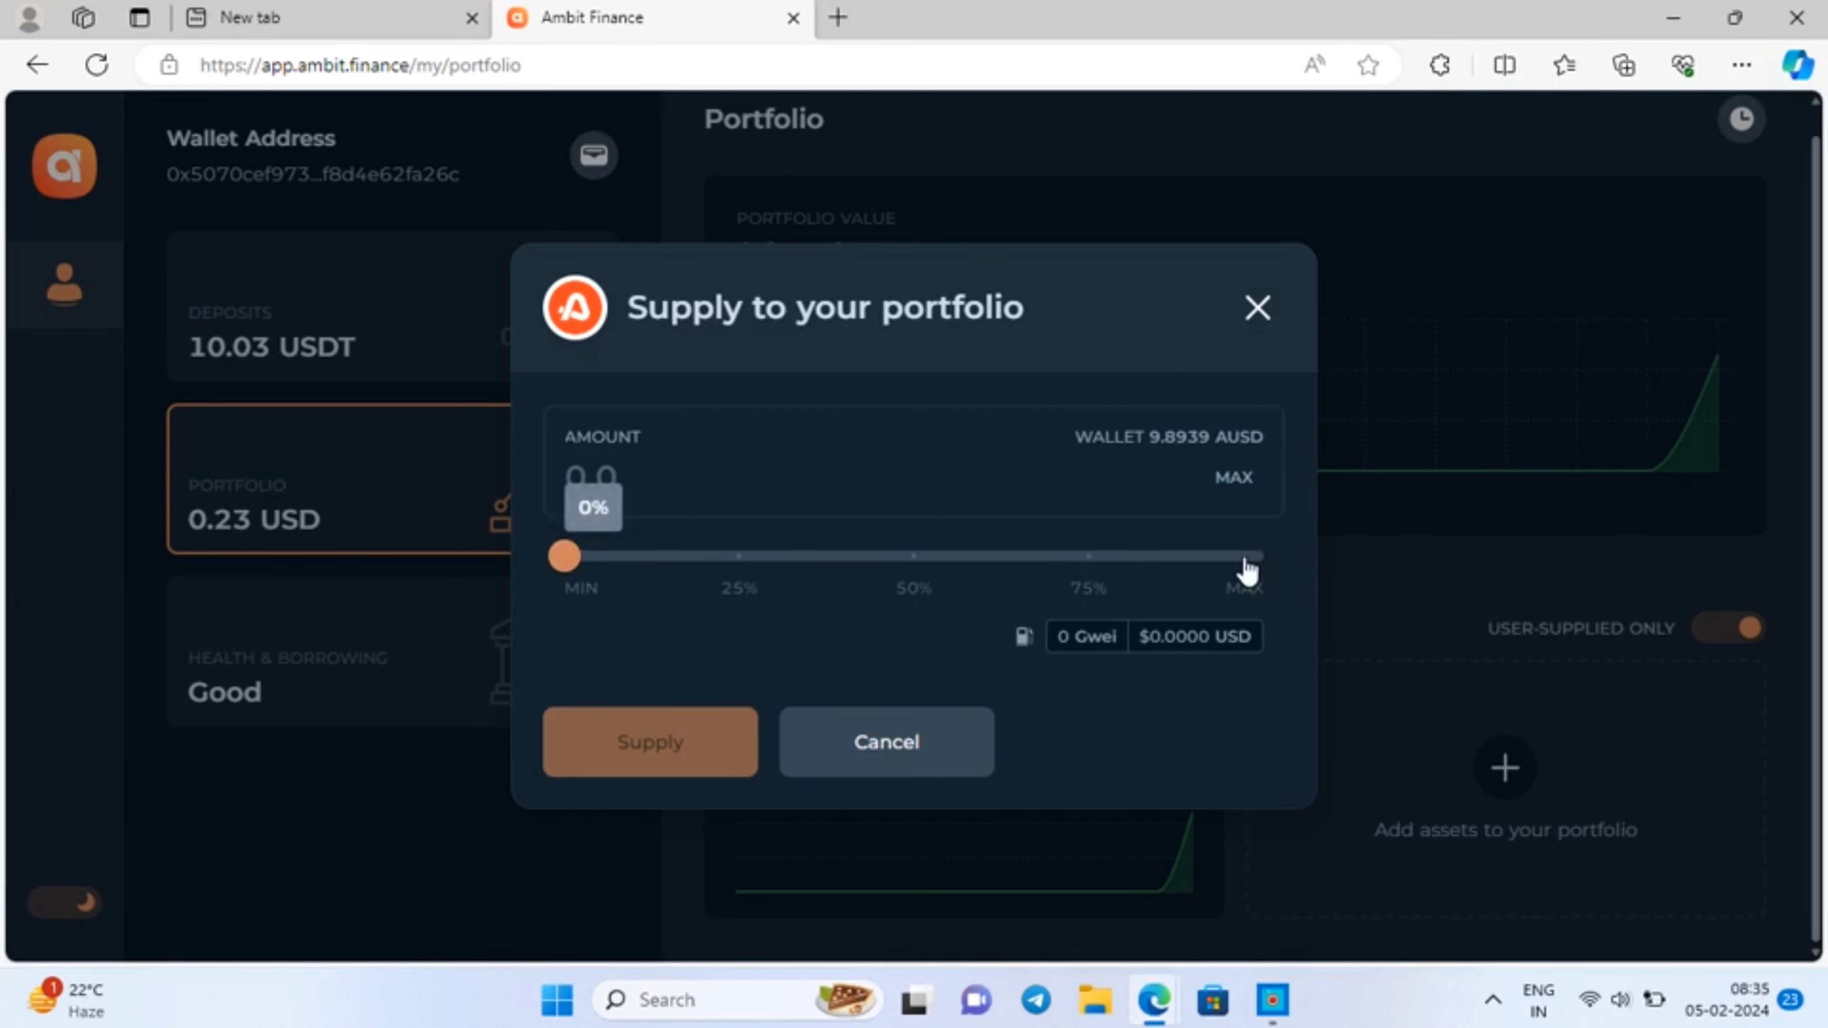
left_click(1228, 556)
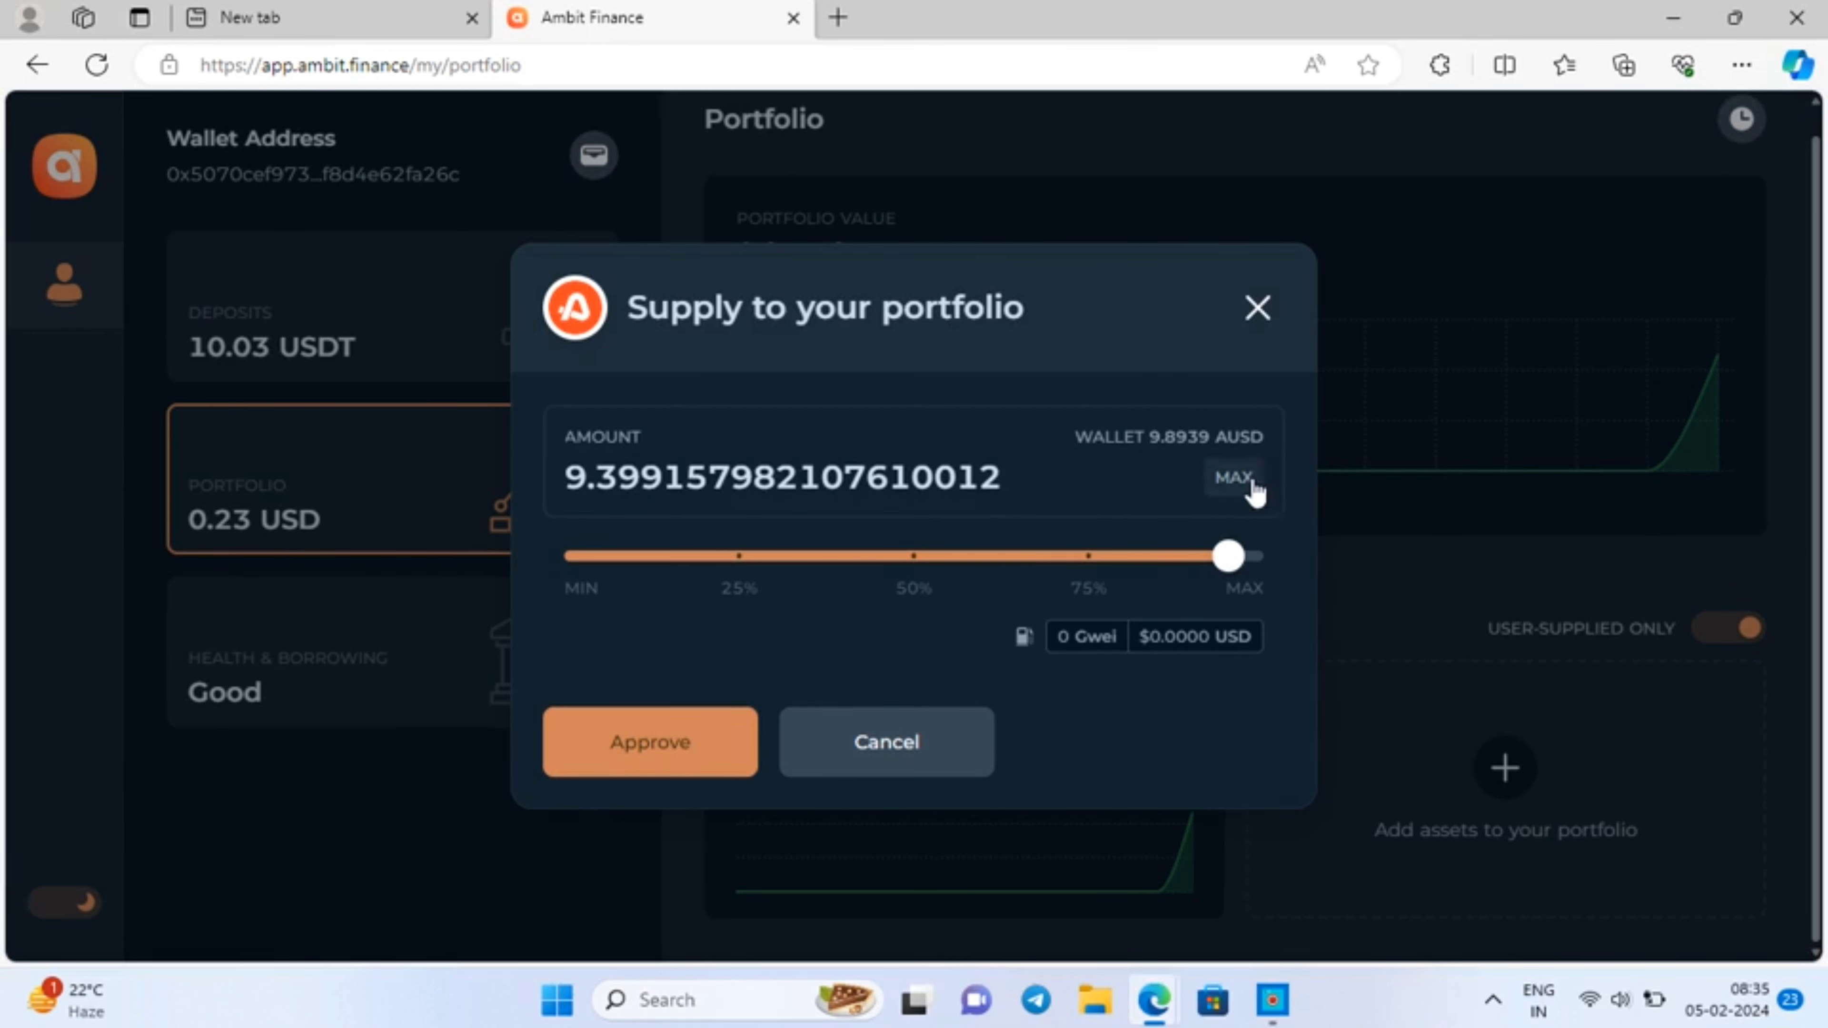
left_click(1251, 487)
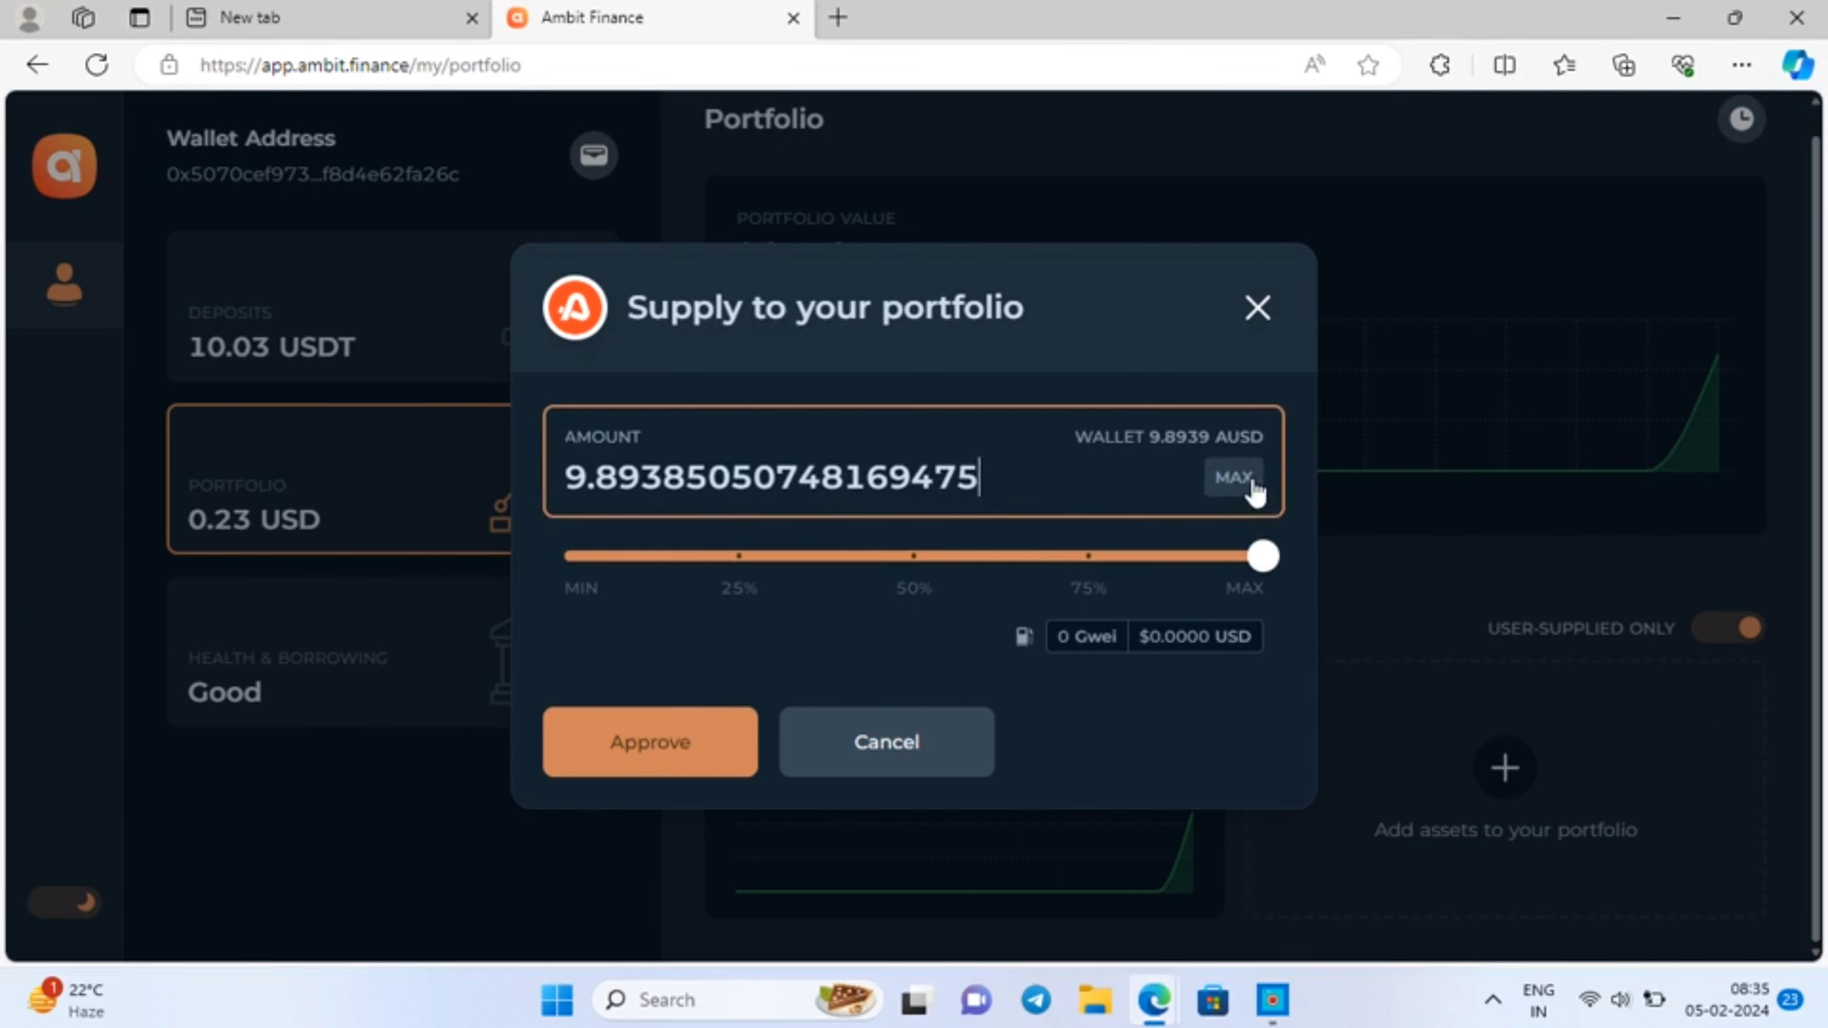
left_click(727, 766)
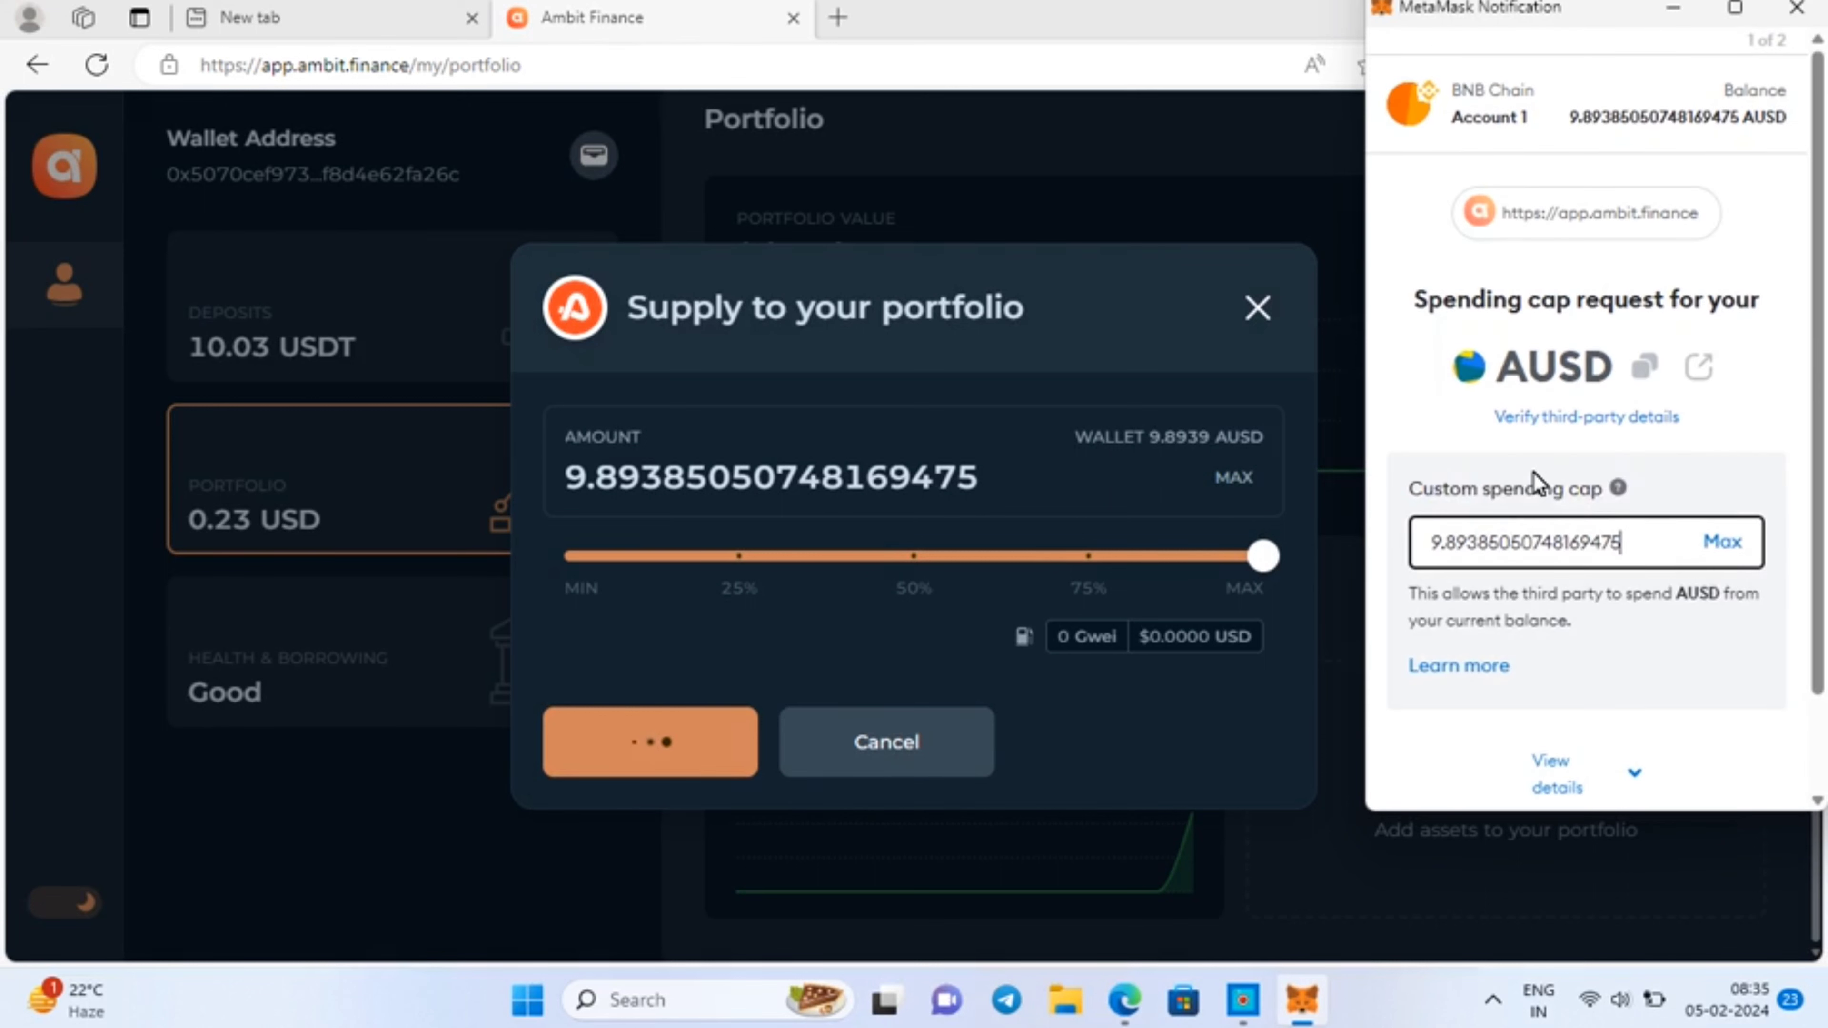
scroll(1781, 645, "down", 2)
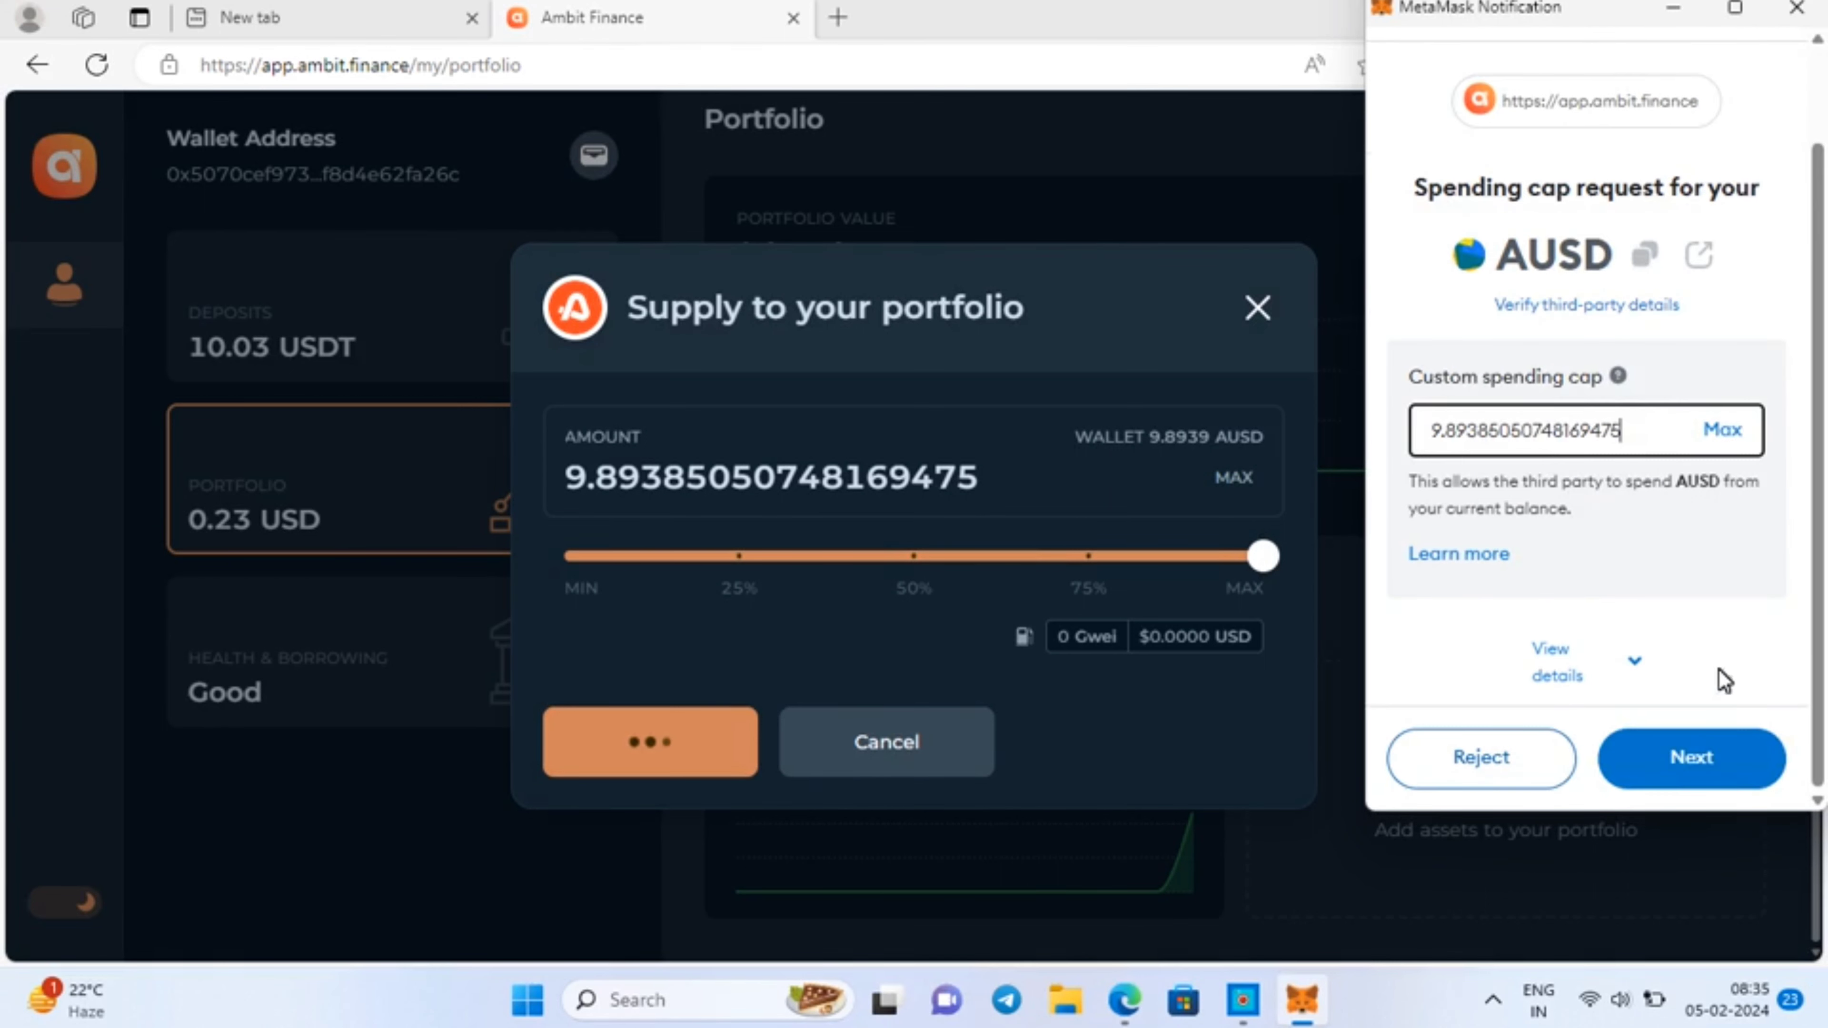
left_click(1626, 788)
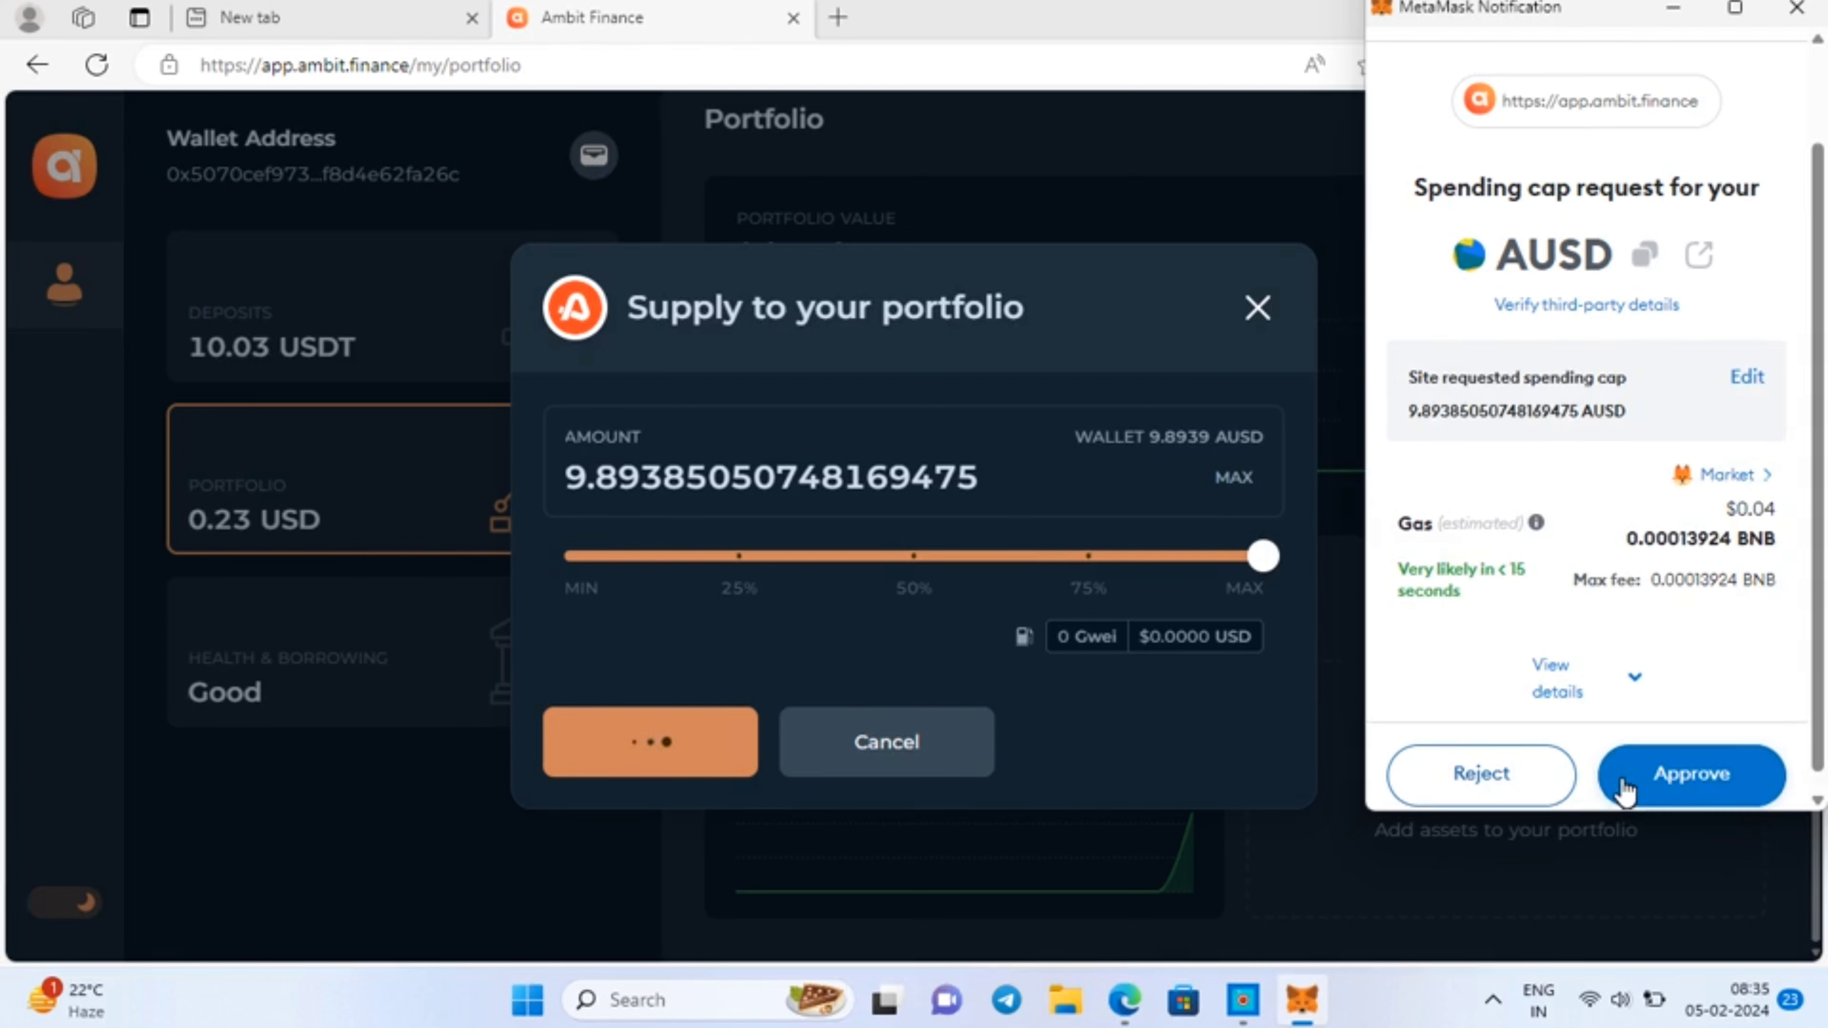
left_click(1644, 779)
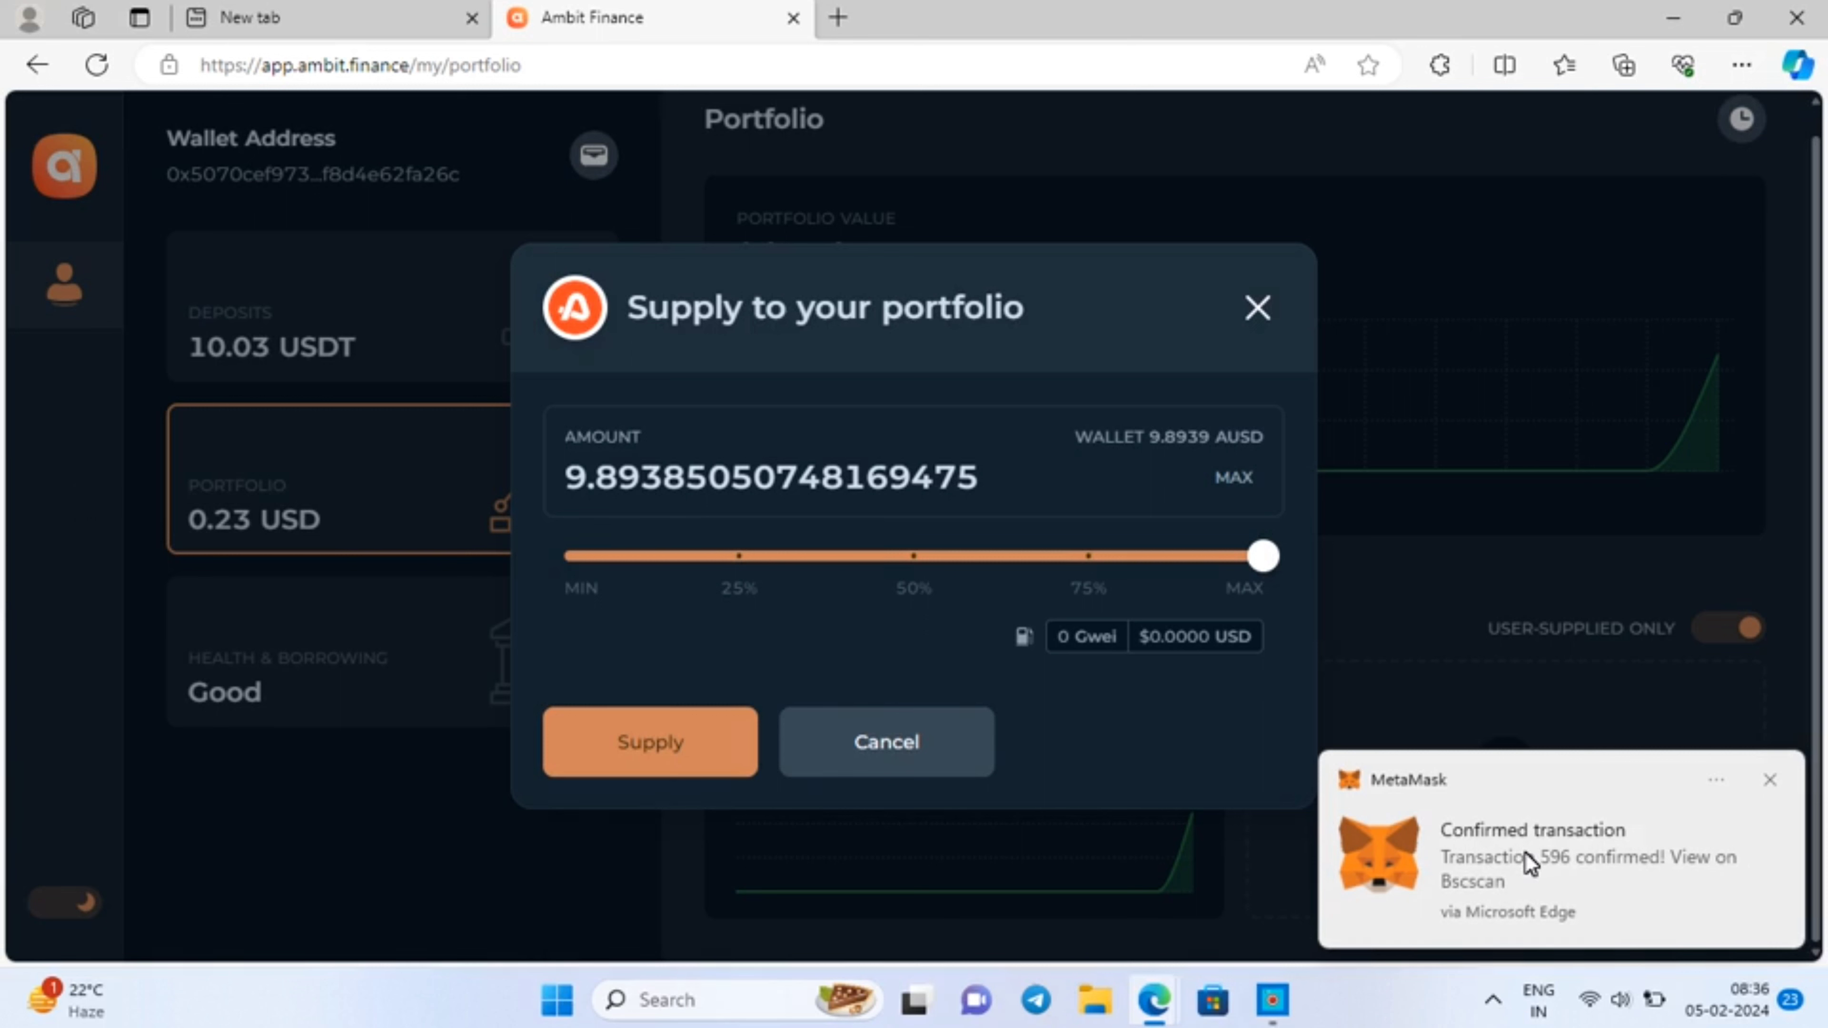
- Supply the approved AUSD to the portfolio and confirm the transaction in MetaMask
left_click(665, 754)
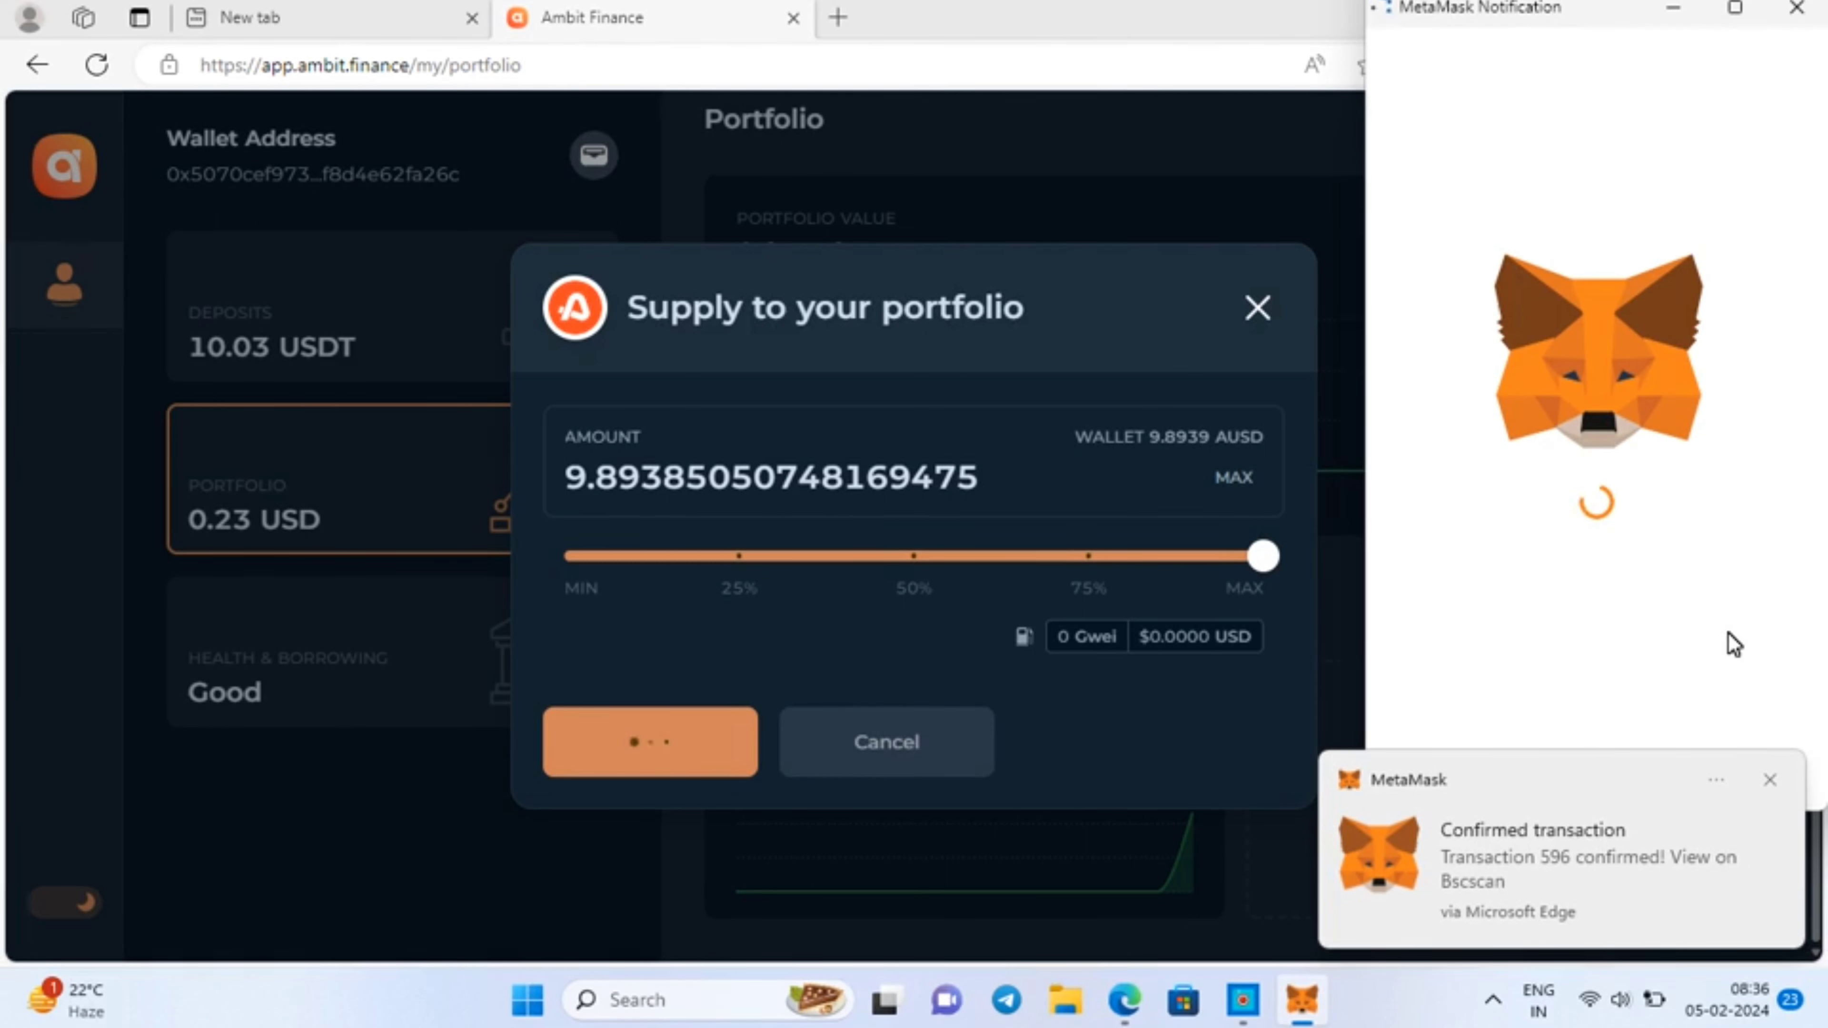
left_click(1770, 784)
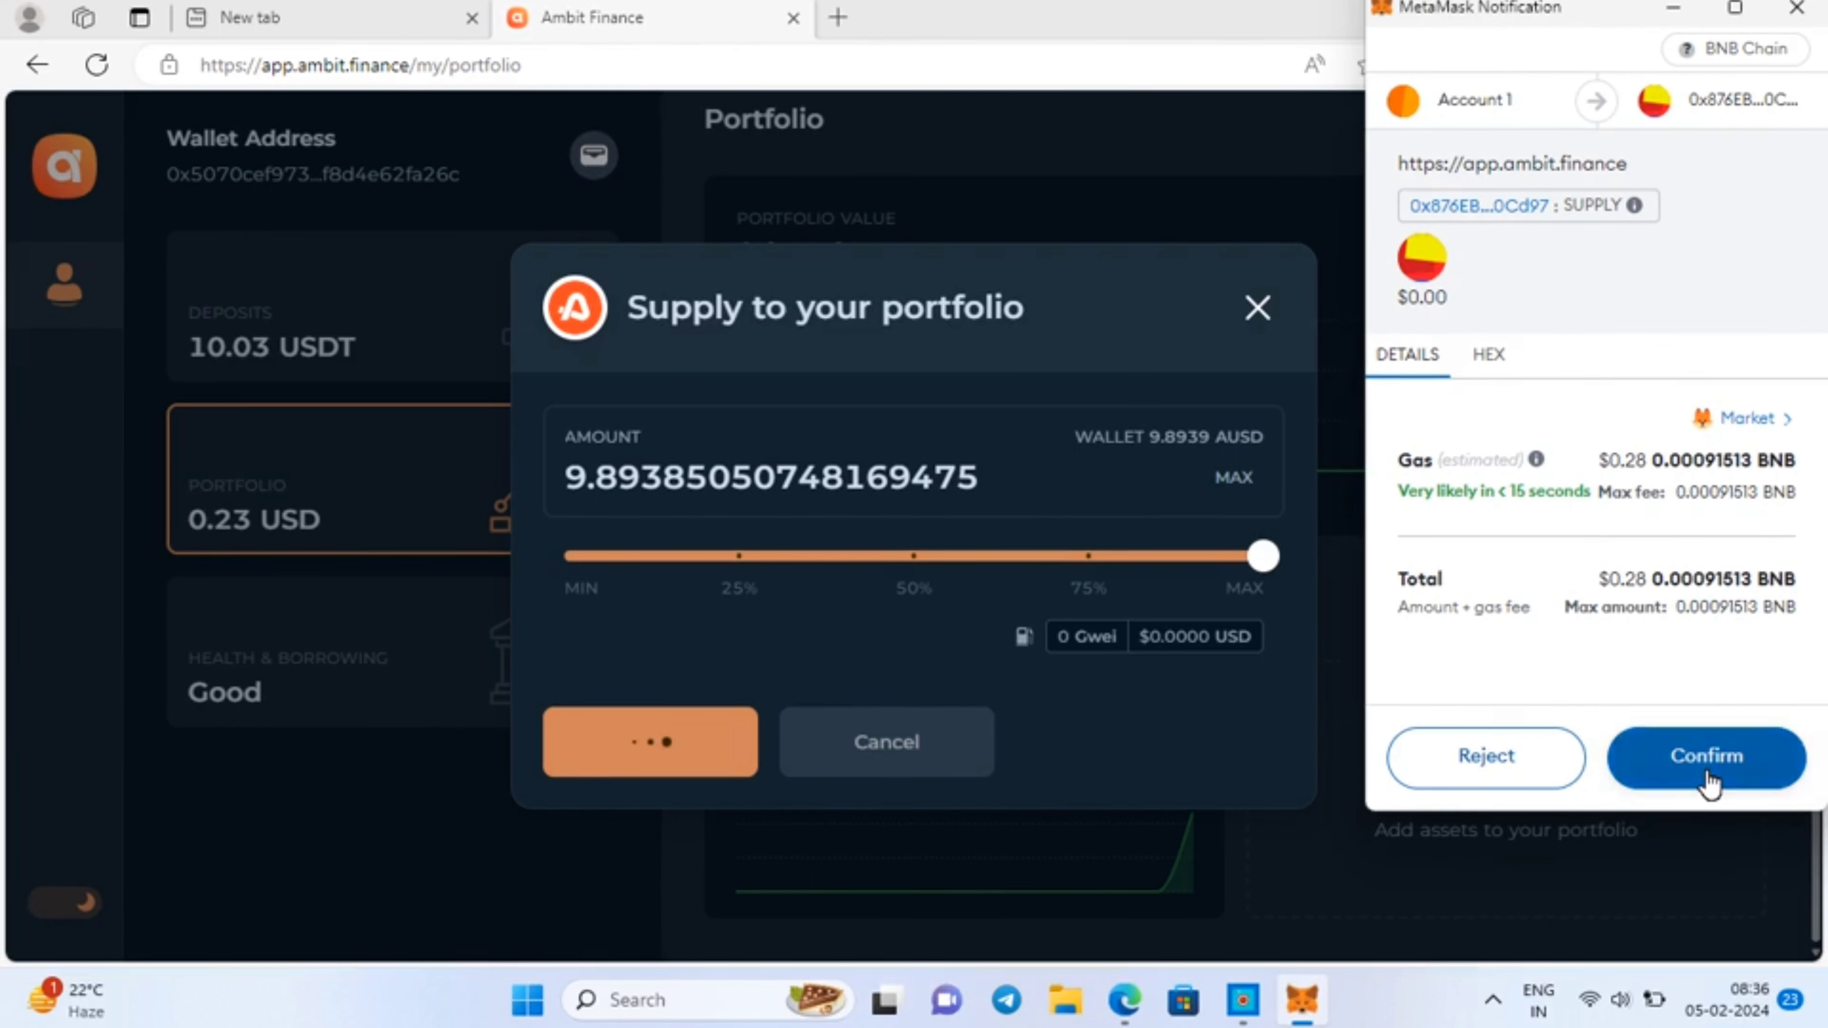
left_click(1707, 780)
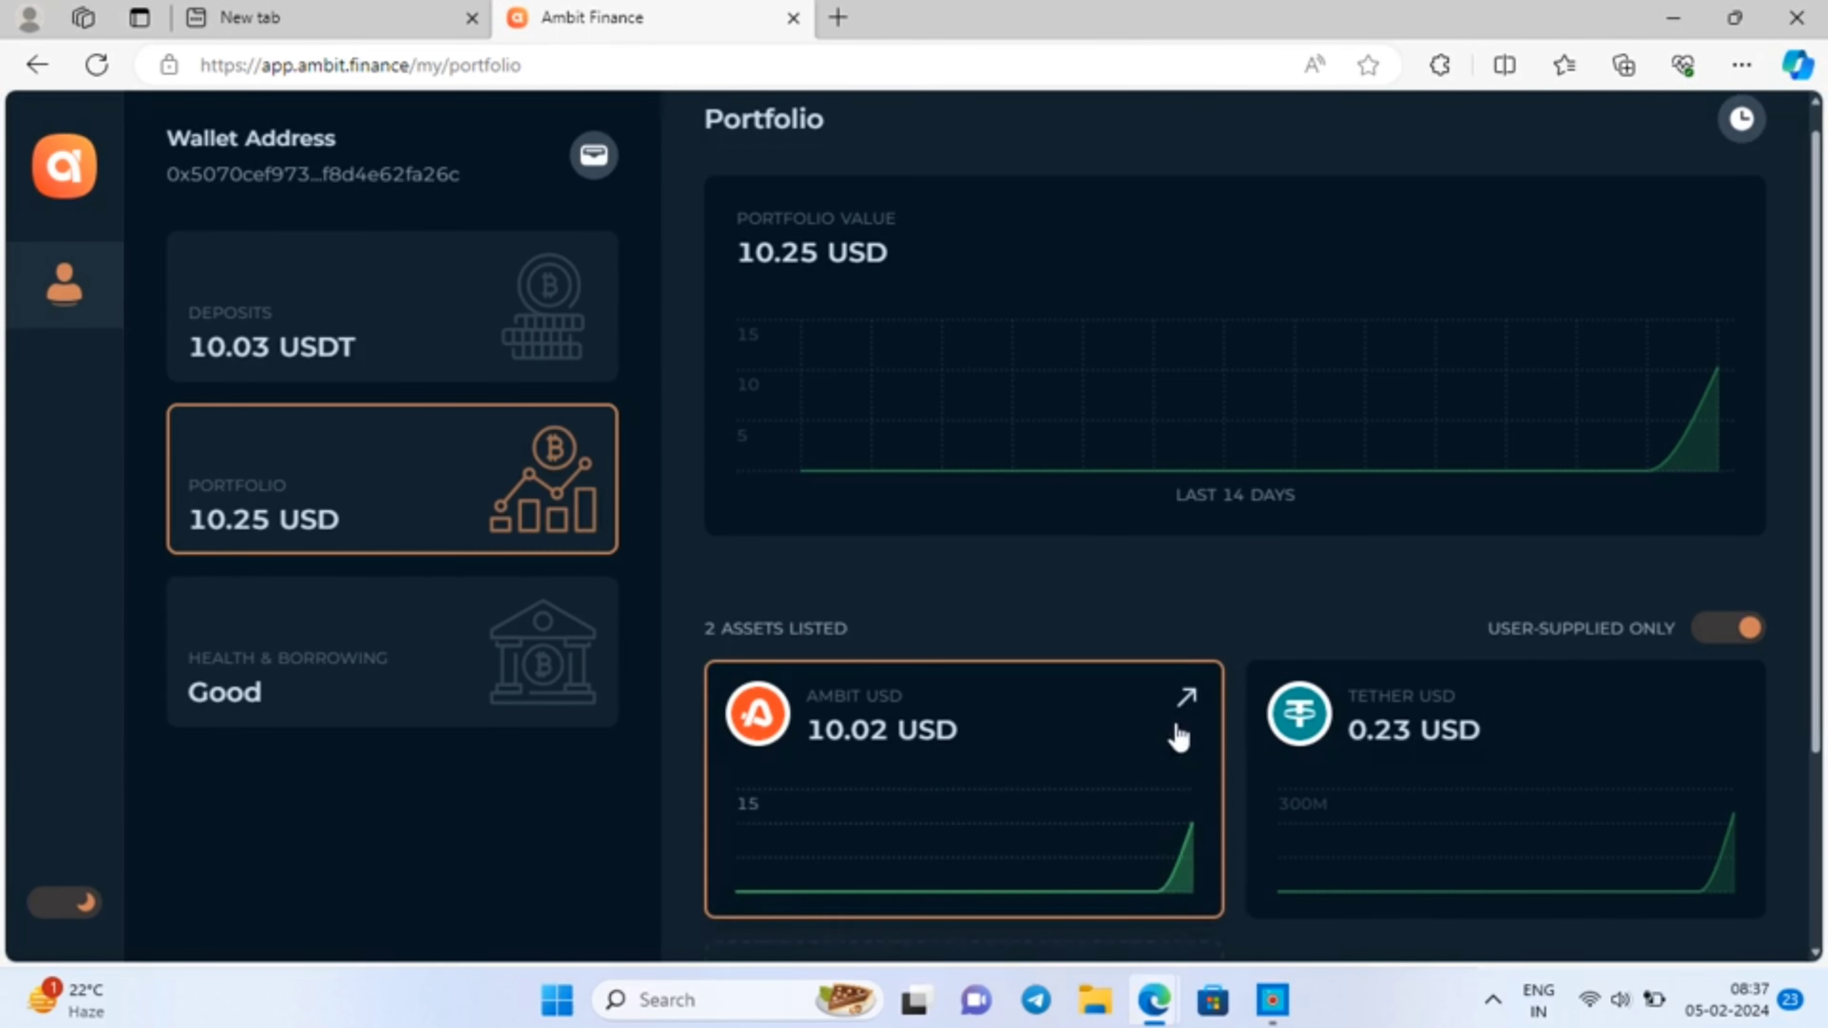
- Inspect the Ambit USD asset's portfolio withdrawal using the maximum amount, and cancel without withdrawing
left_click(1198, 696)
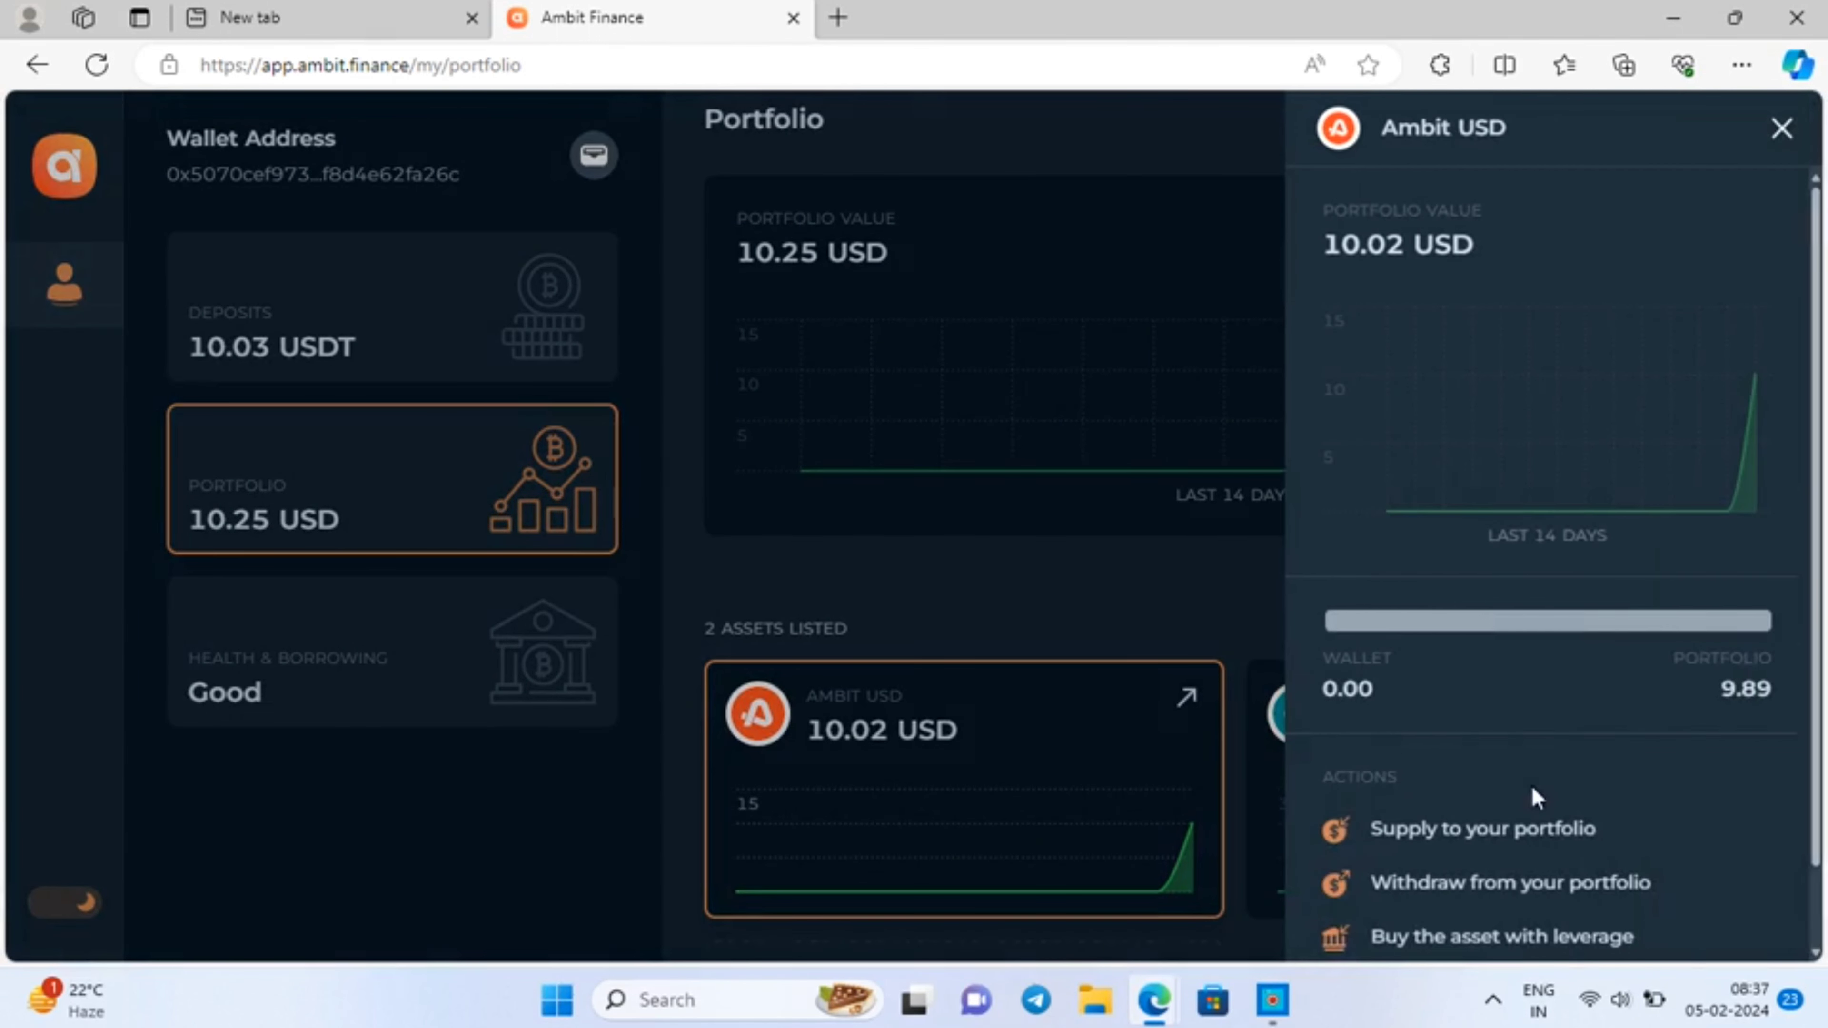
scroll(1531, 785, "down", 1)
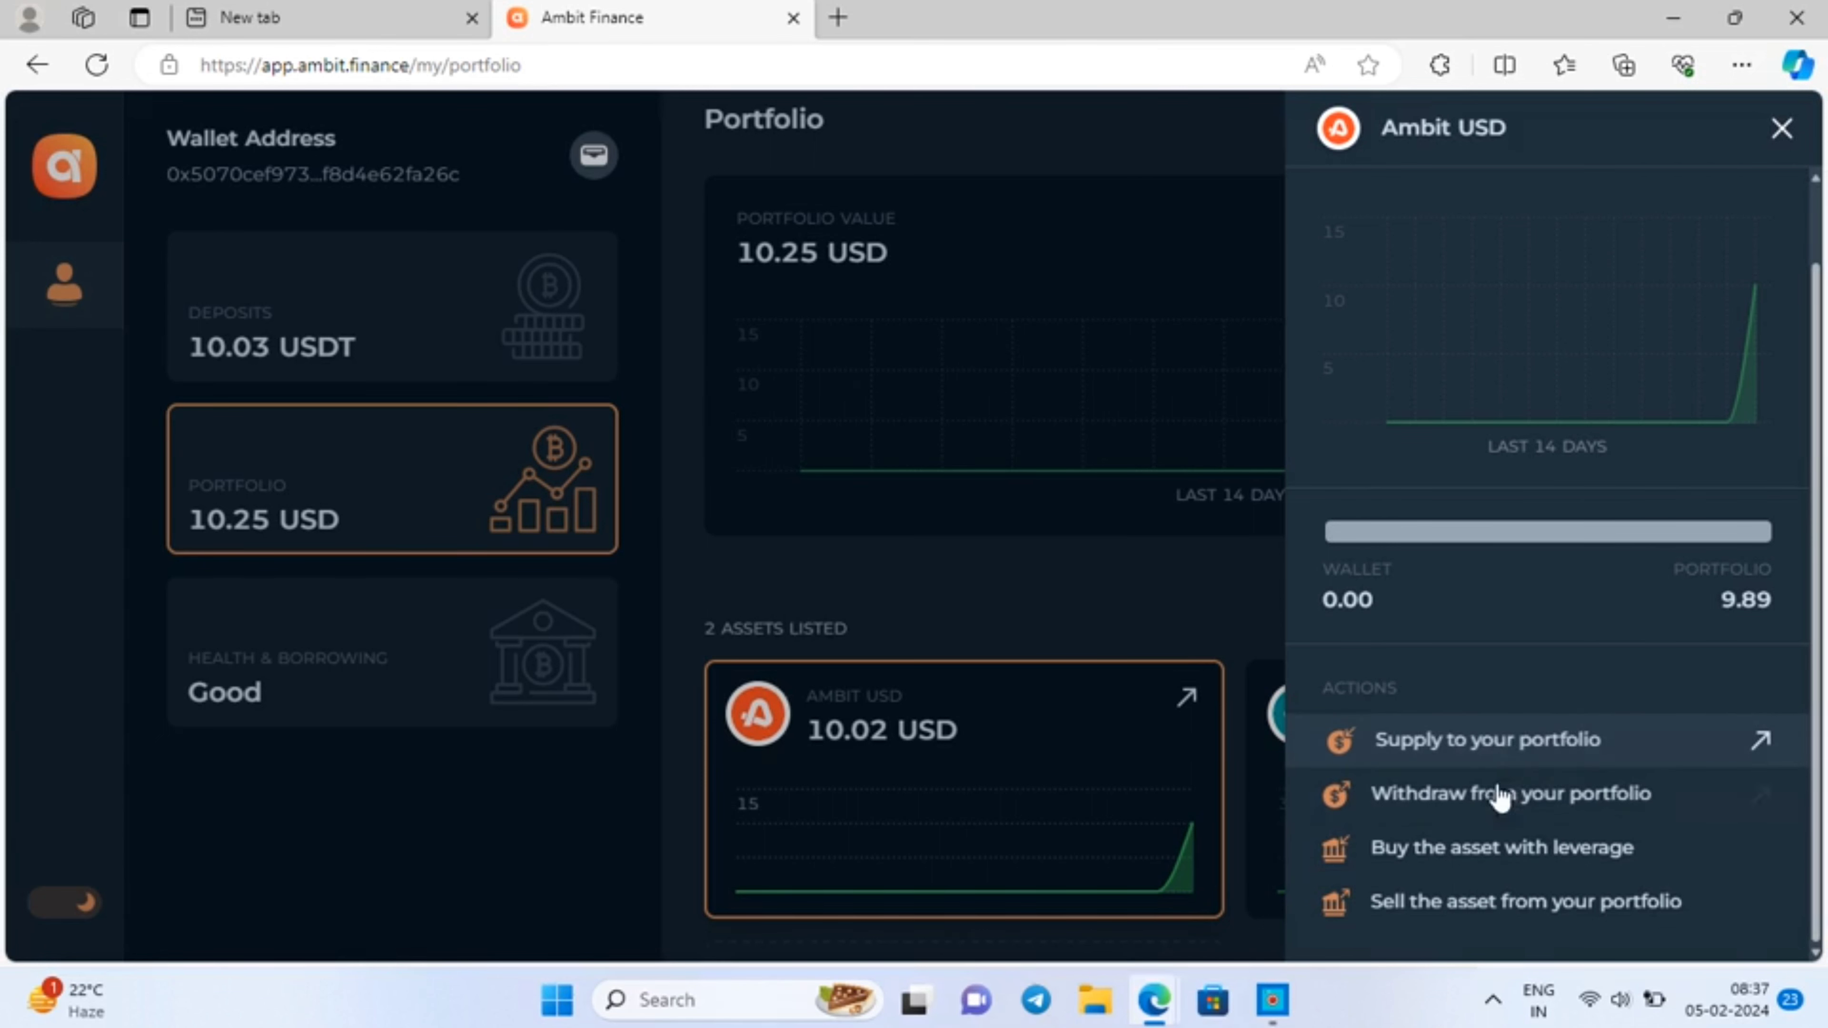
left_click(1666, 794)
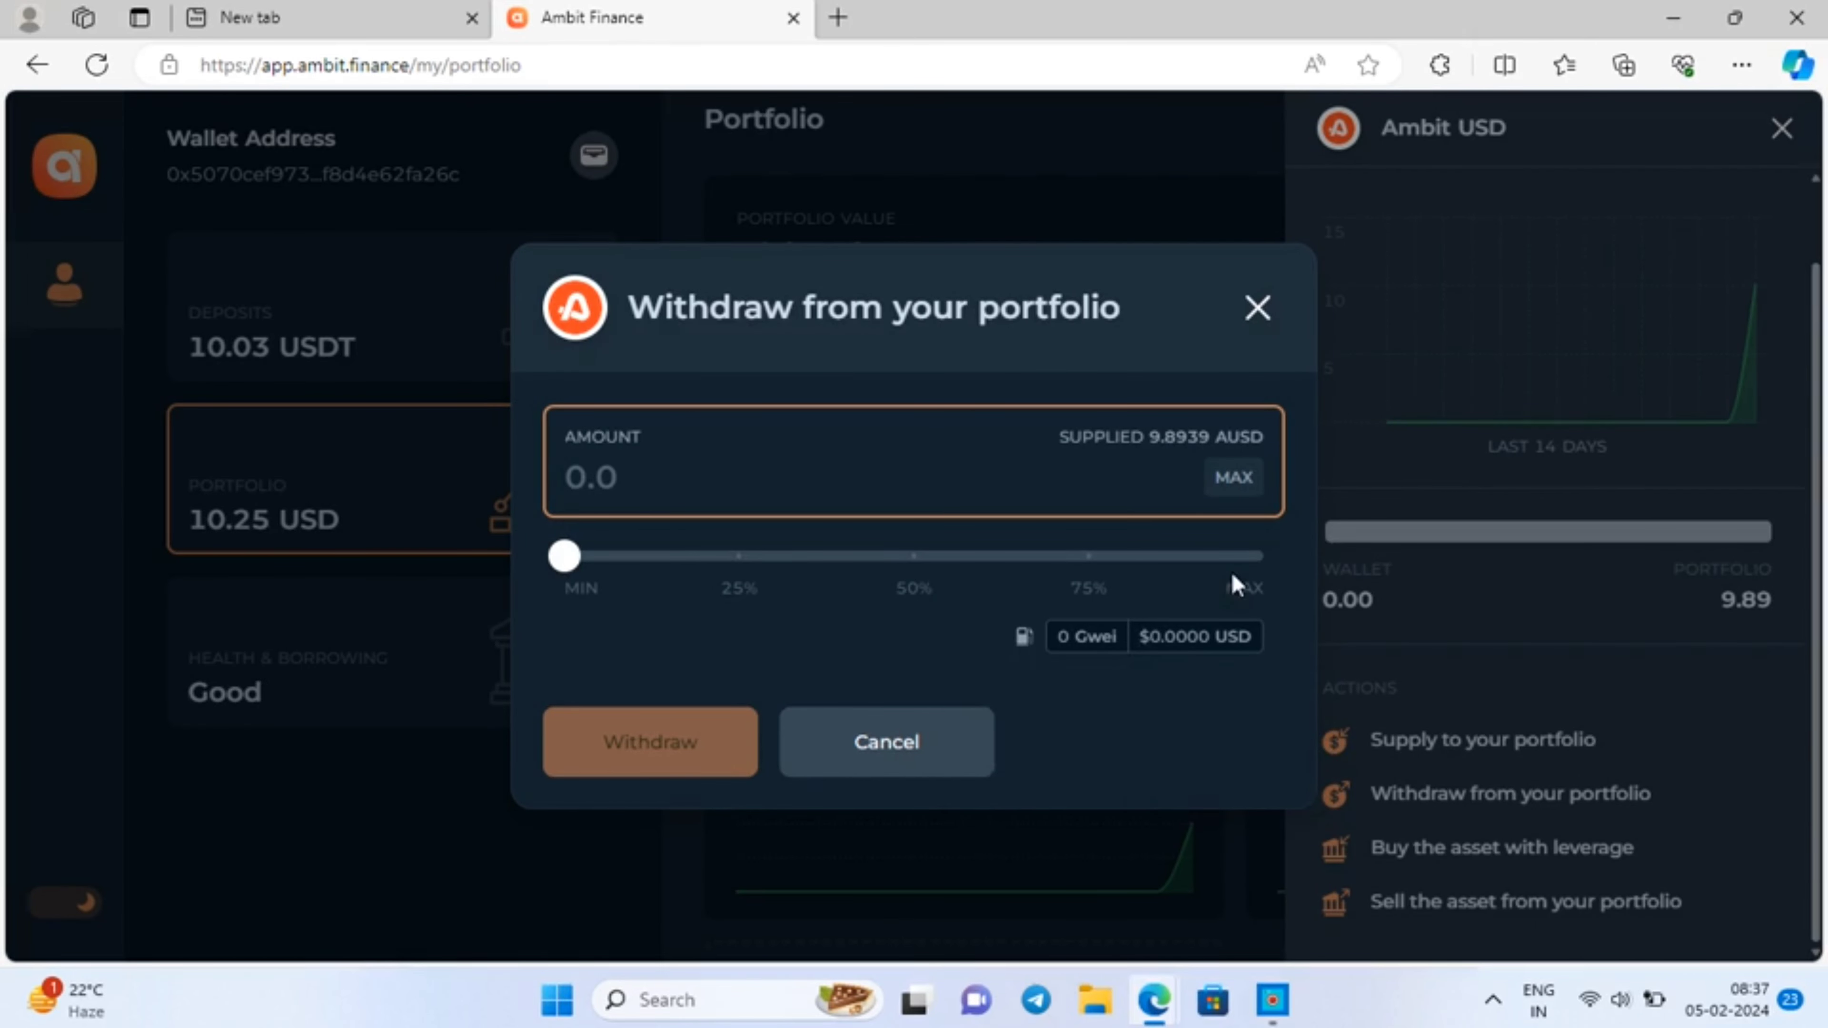
left_click(1259, 597)
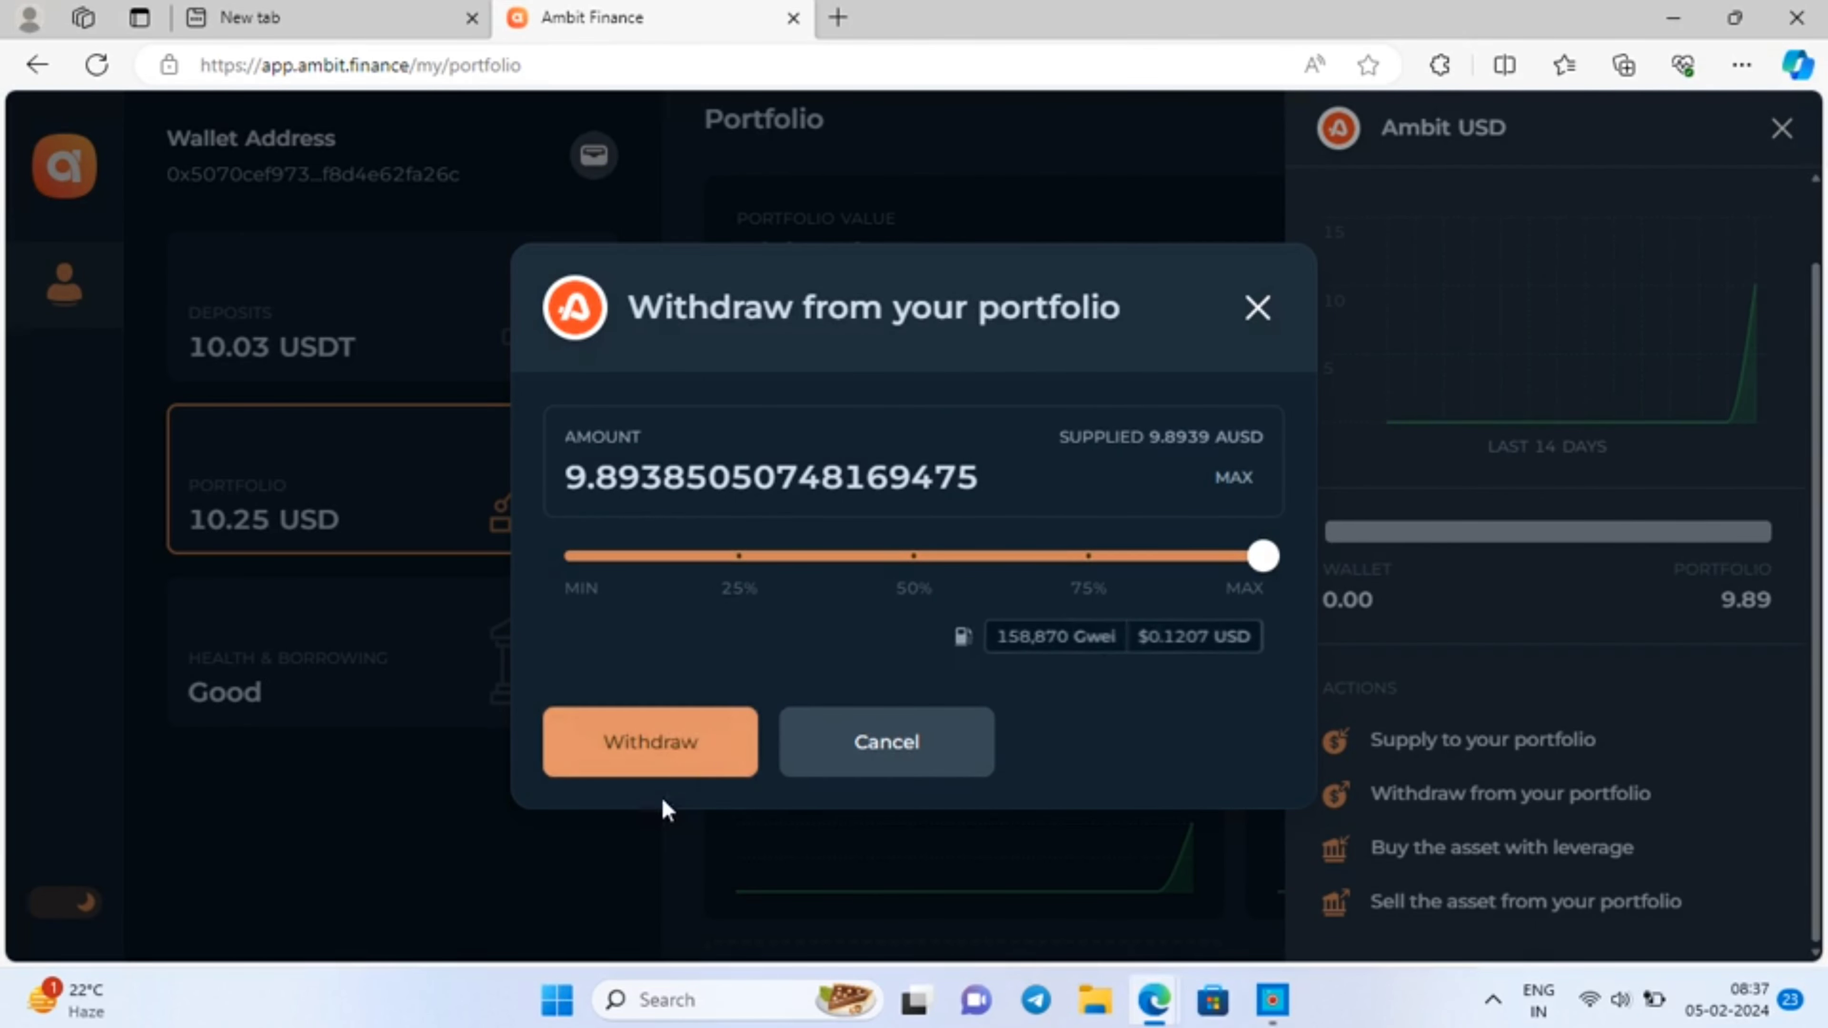
left_click(886, 742)
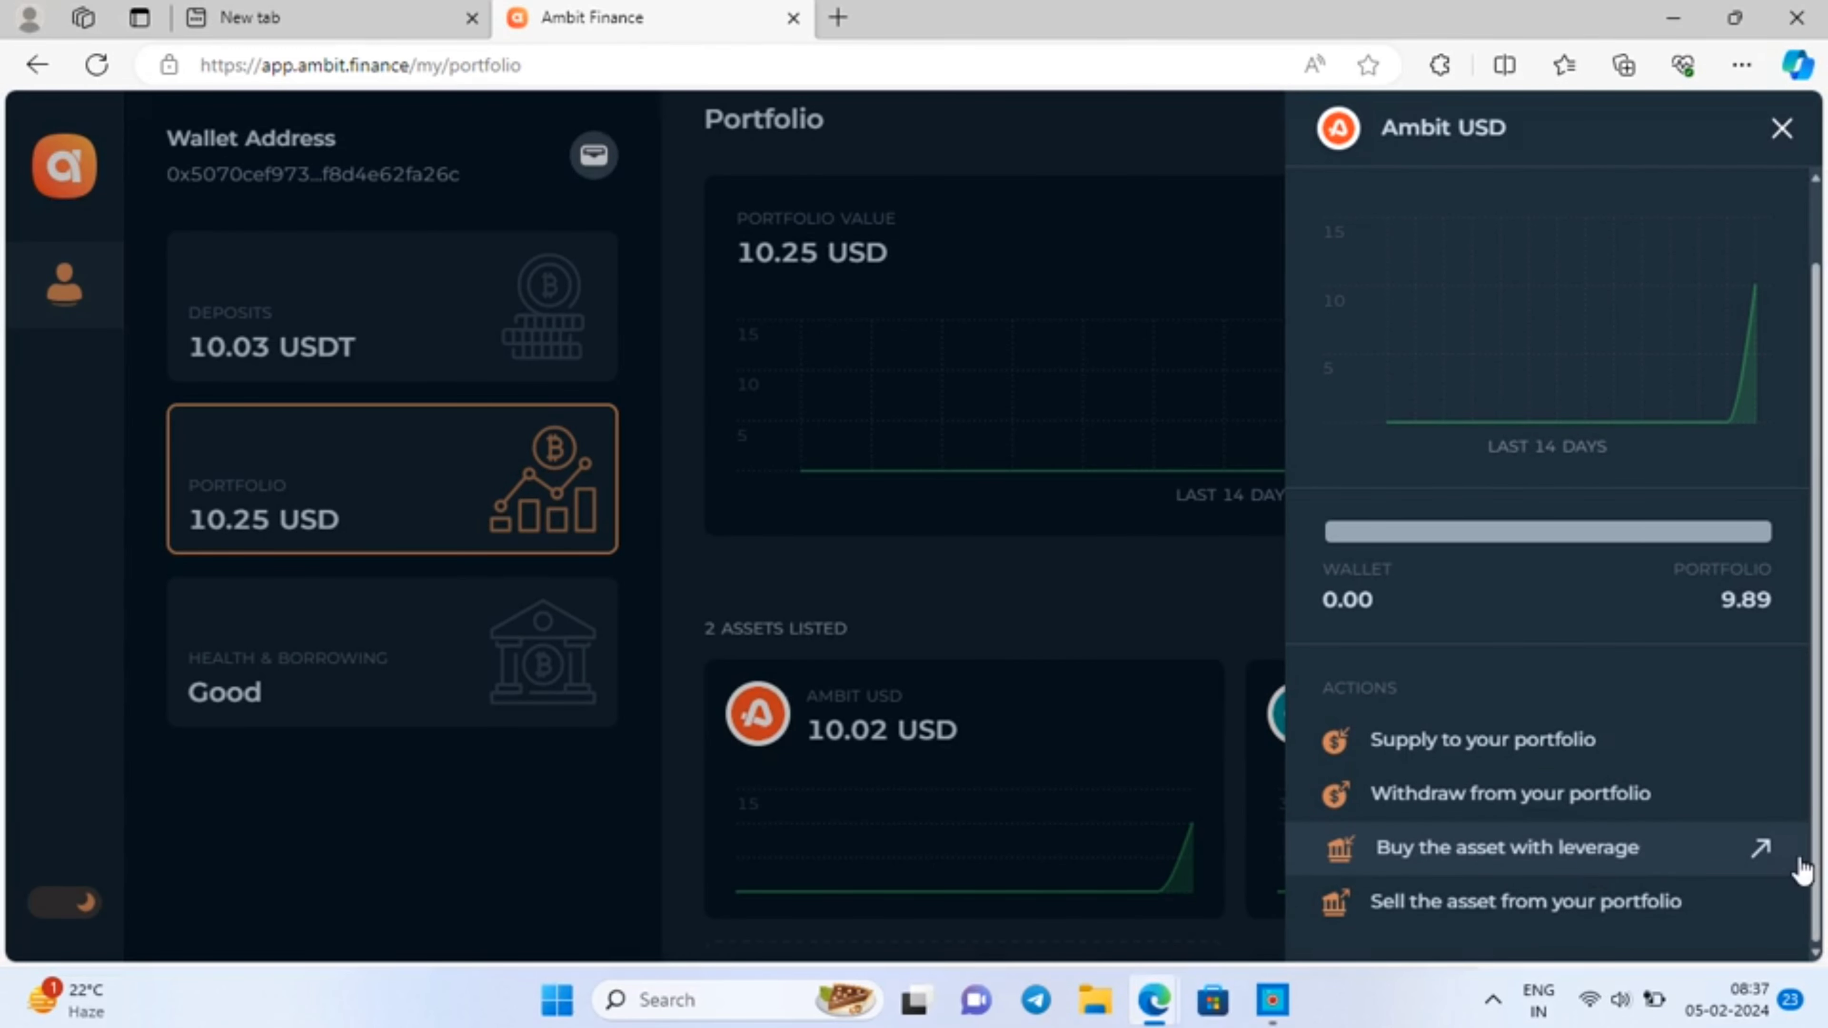
- Inspect the leveraged AUSD purchase form, and close it along with the Ambit USD details
left_click(1763, 850)
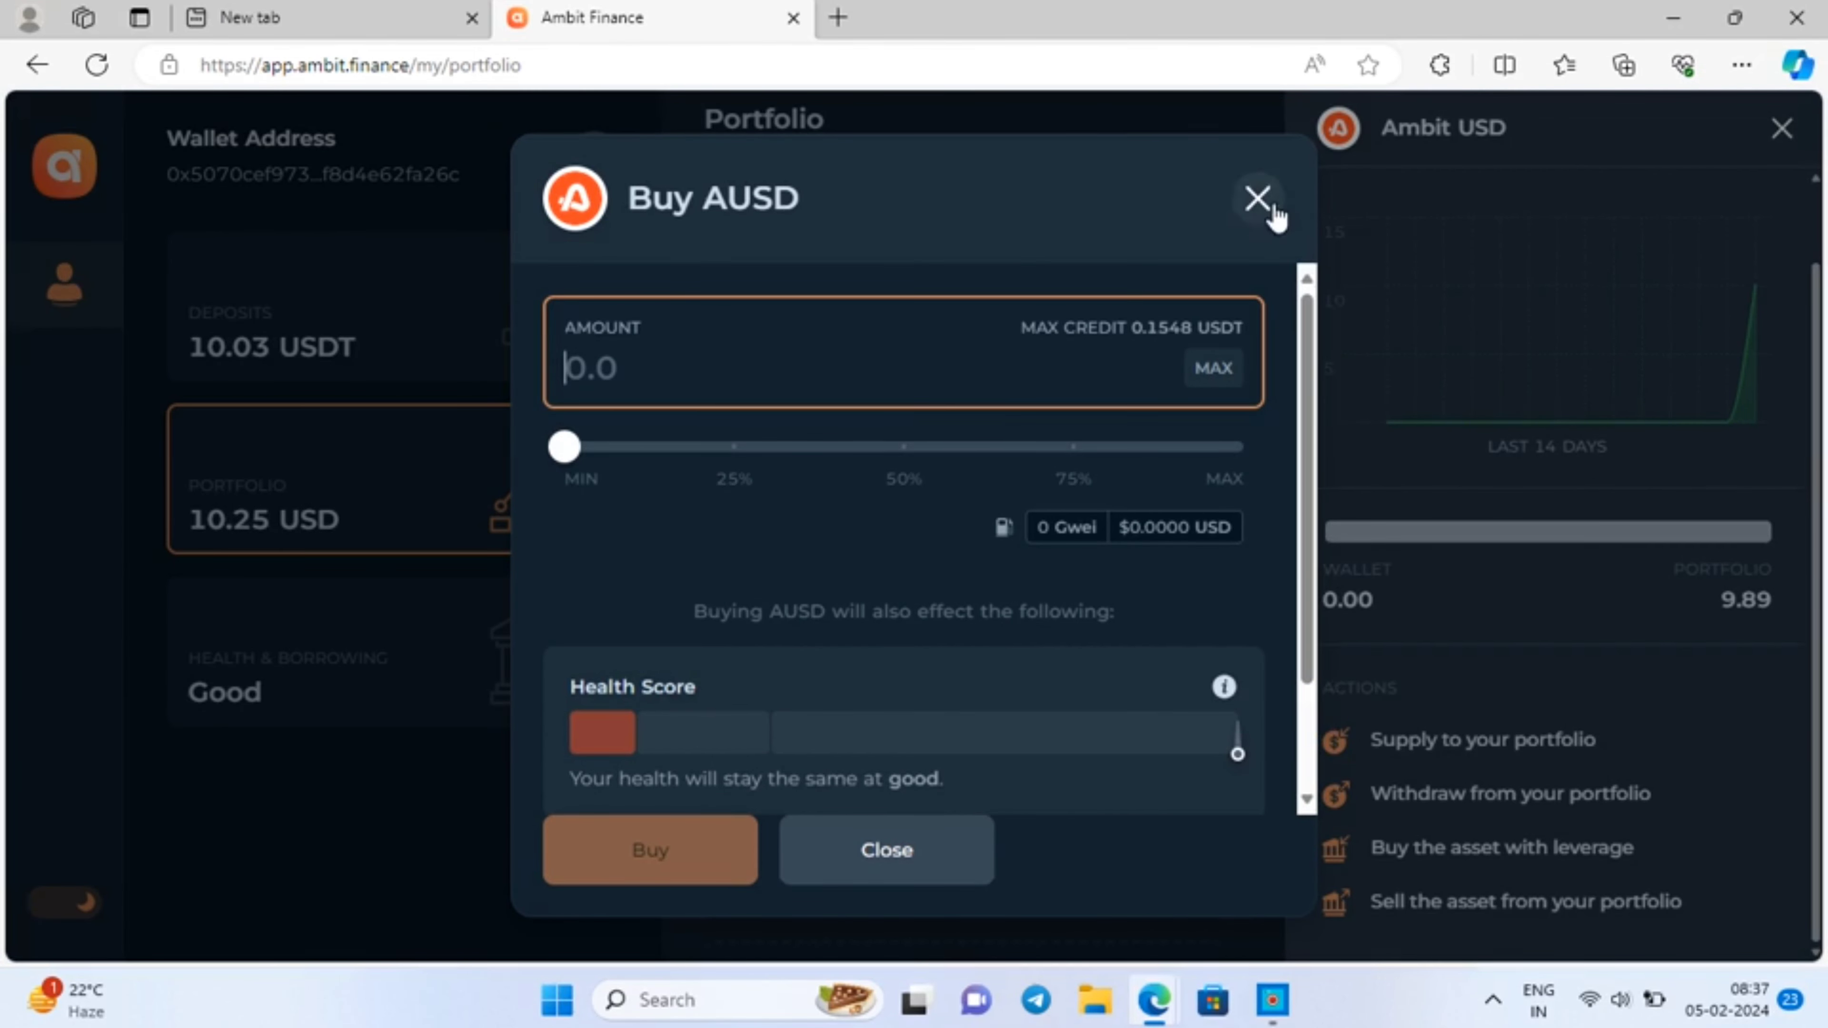
left_click(1260, 200)
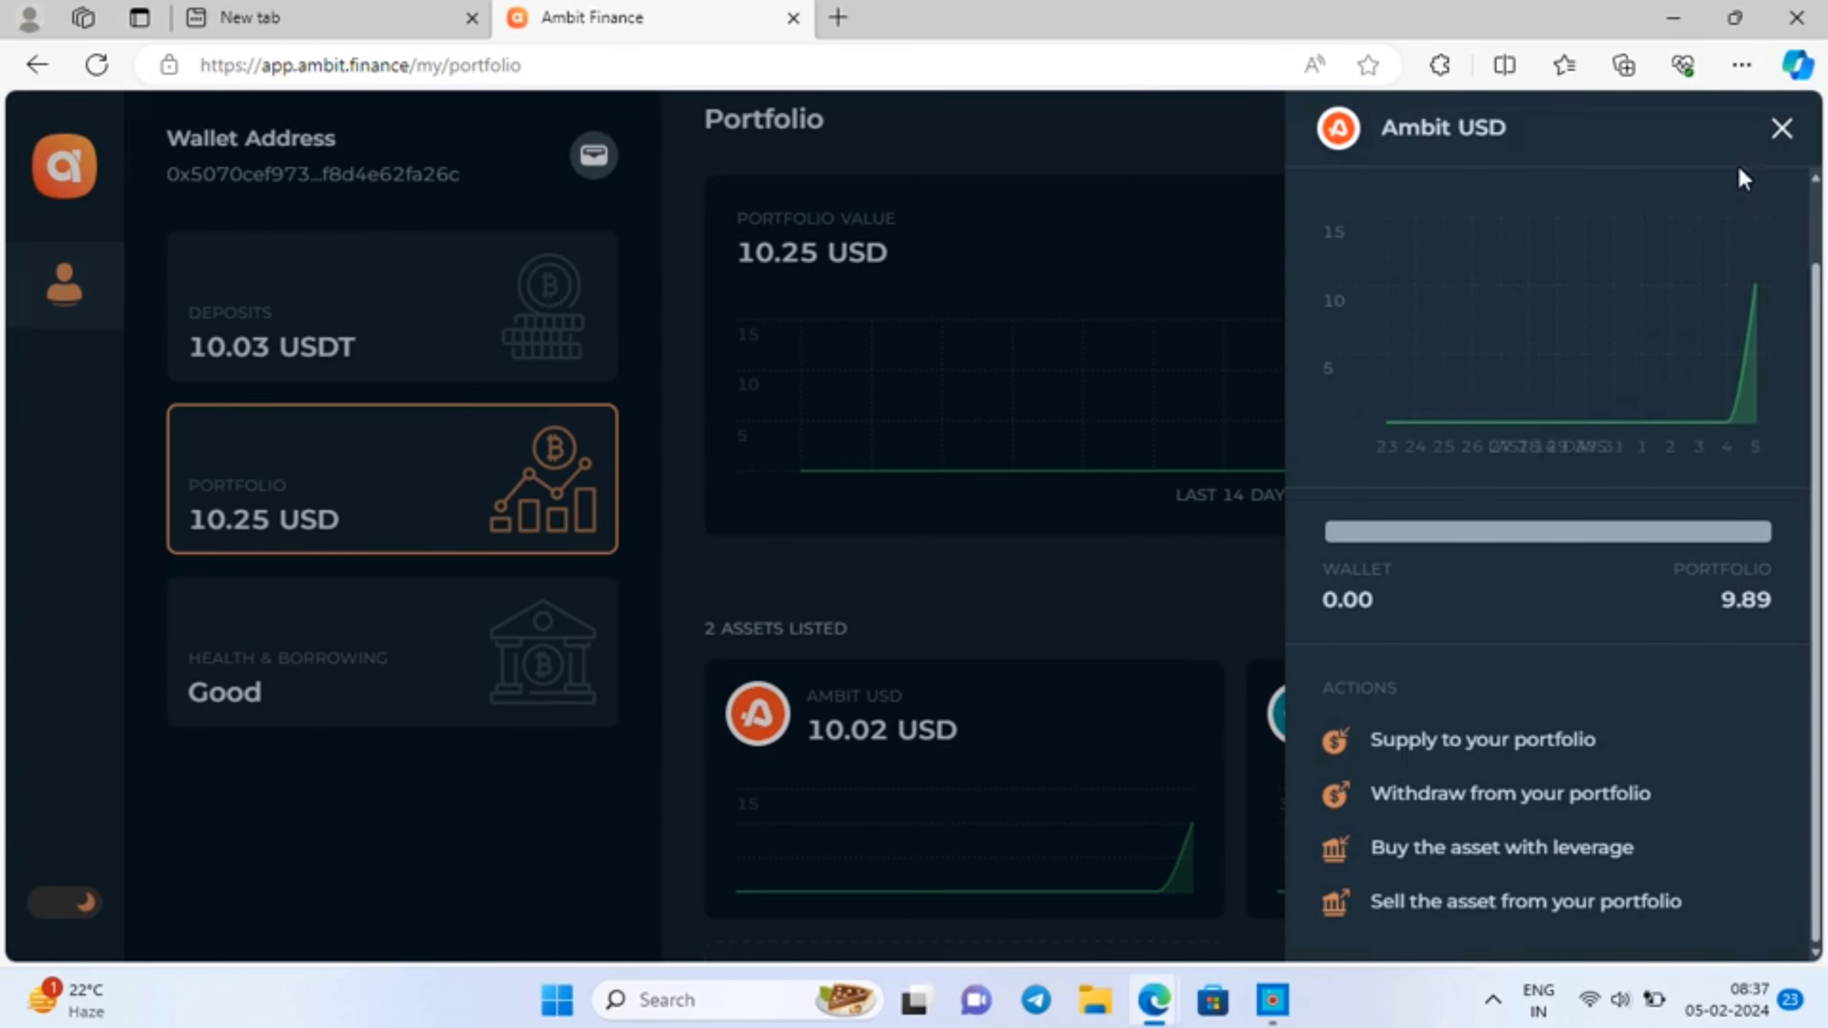
left_click(1781, 128)
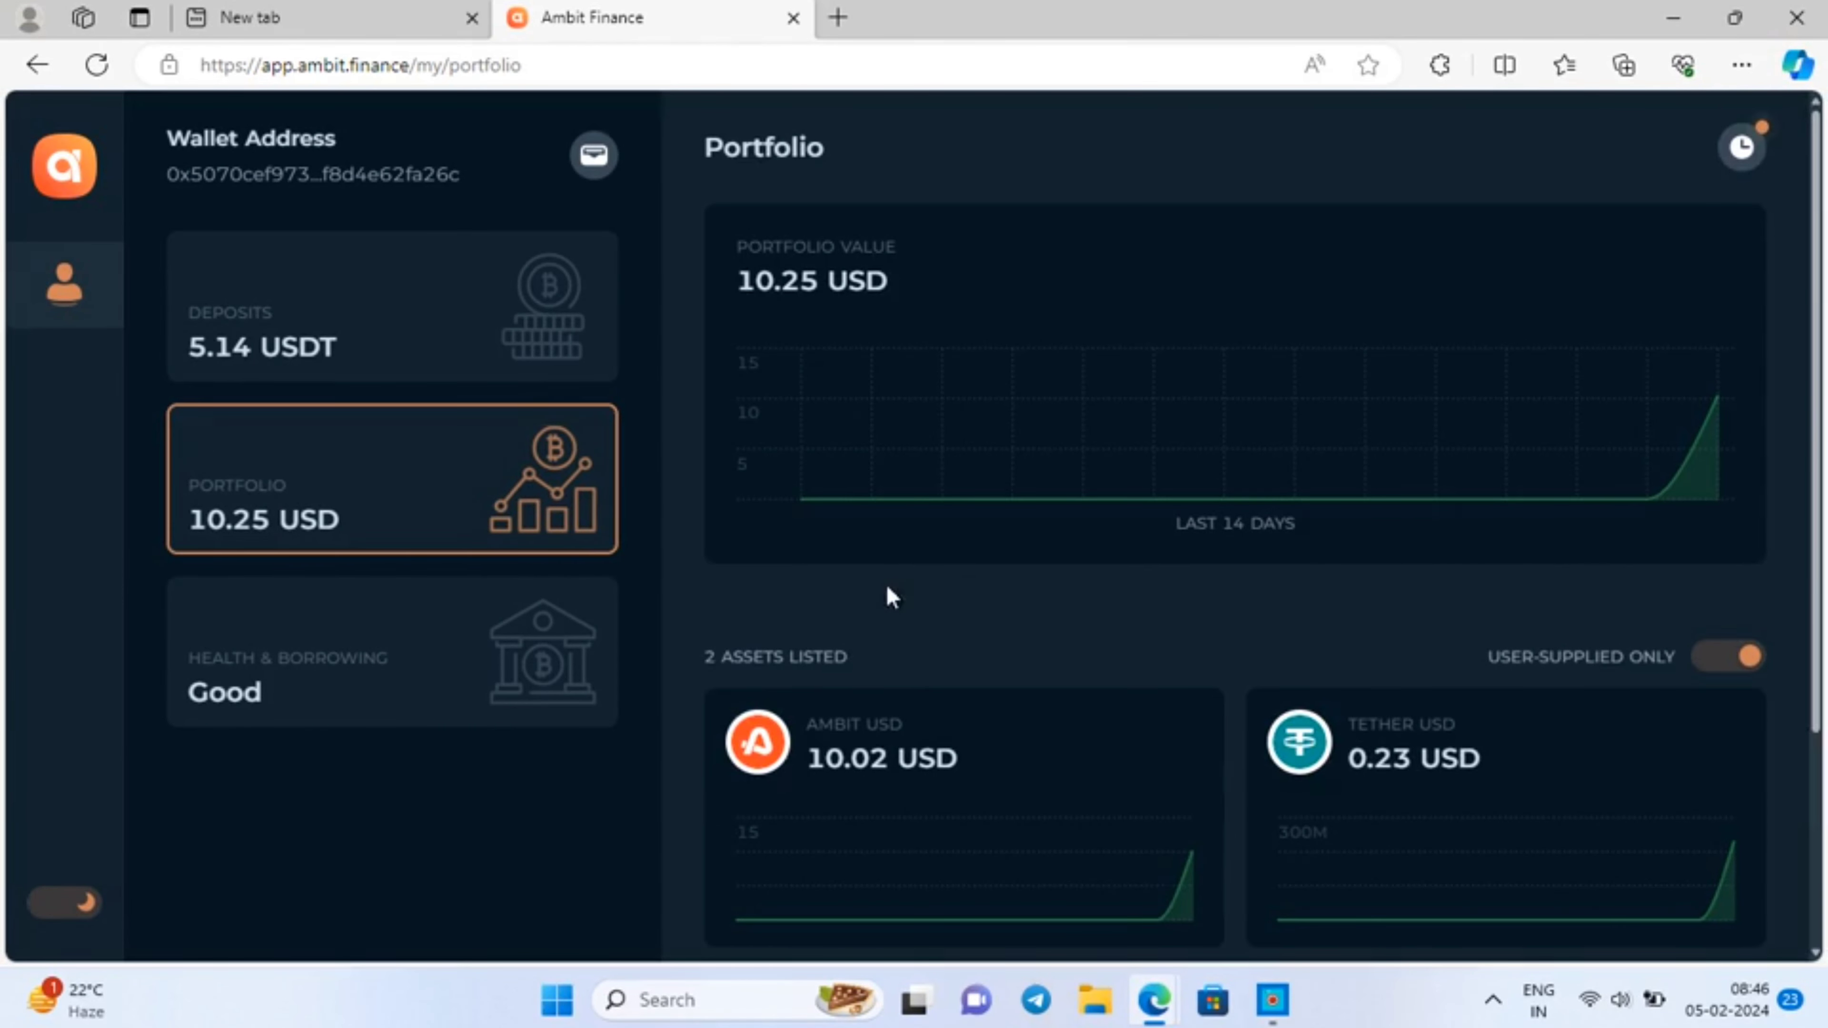
- Choose USDT as the asset to add to the portfolio and open its supply form
scroll(886, 597, "down", 4)
left_click(998, 773)
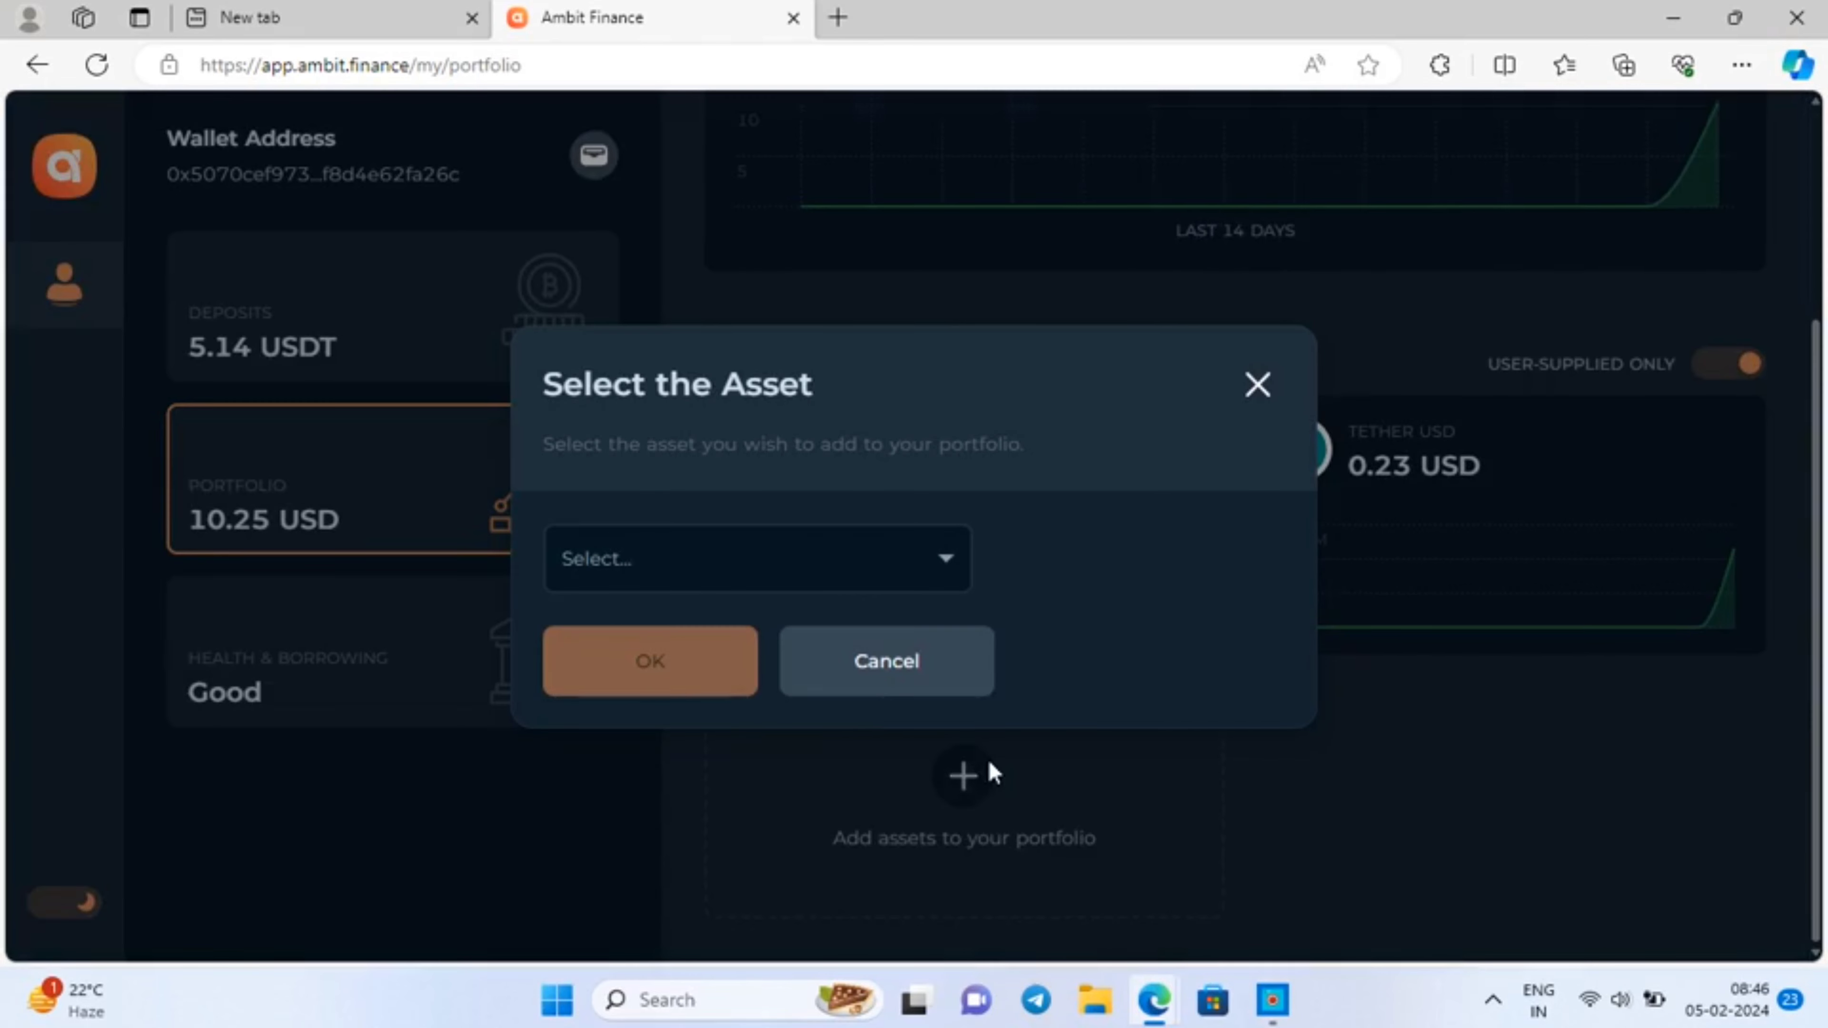
left_click(946, 566)
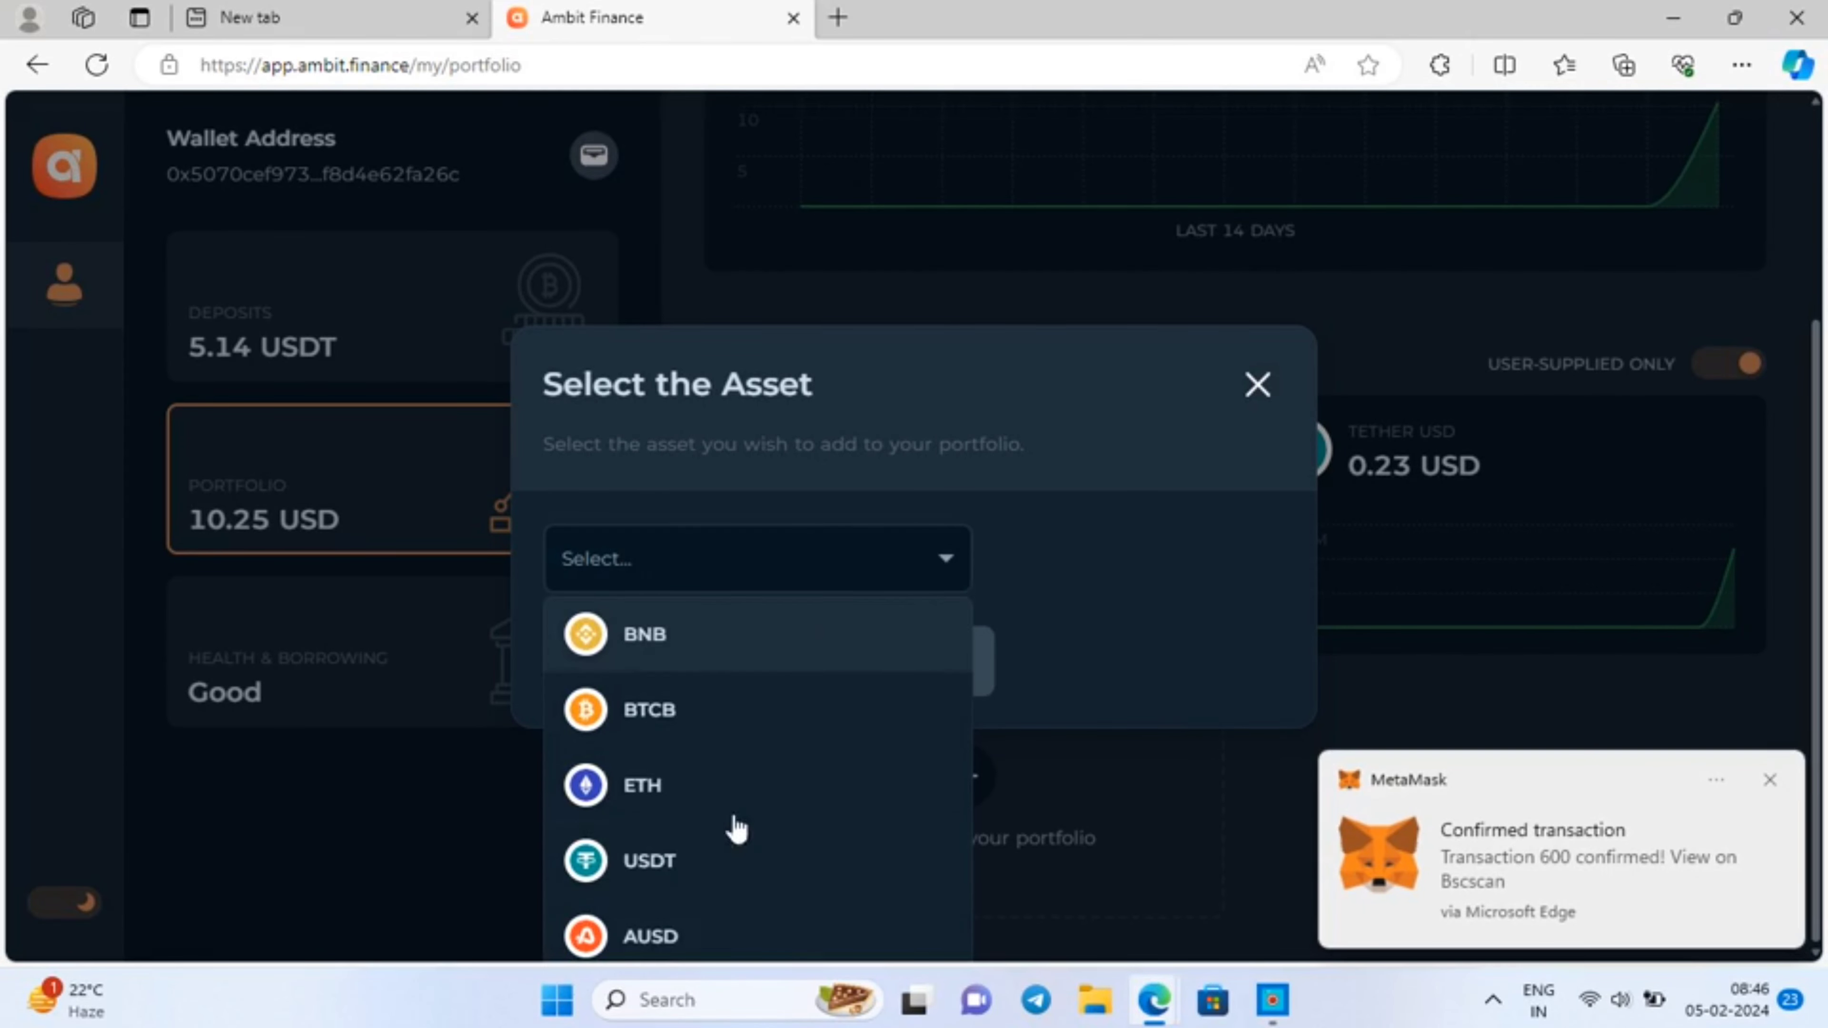
left_click(694, 864)
left_click(748, 659)
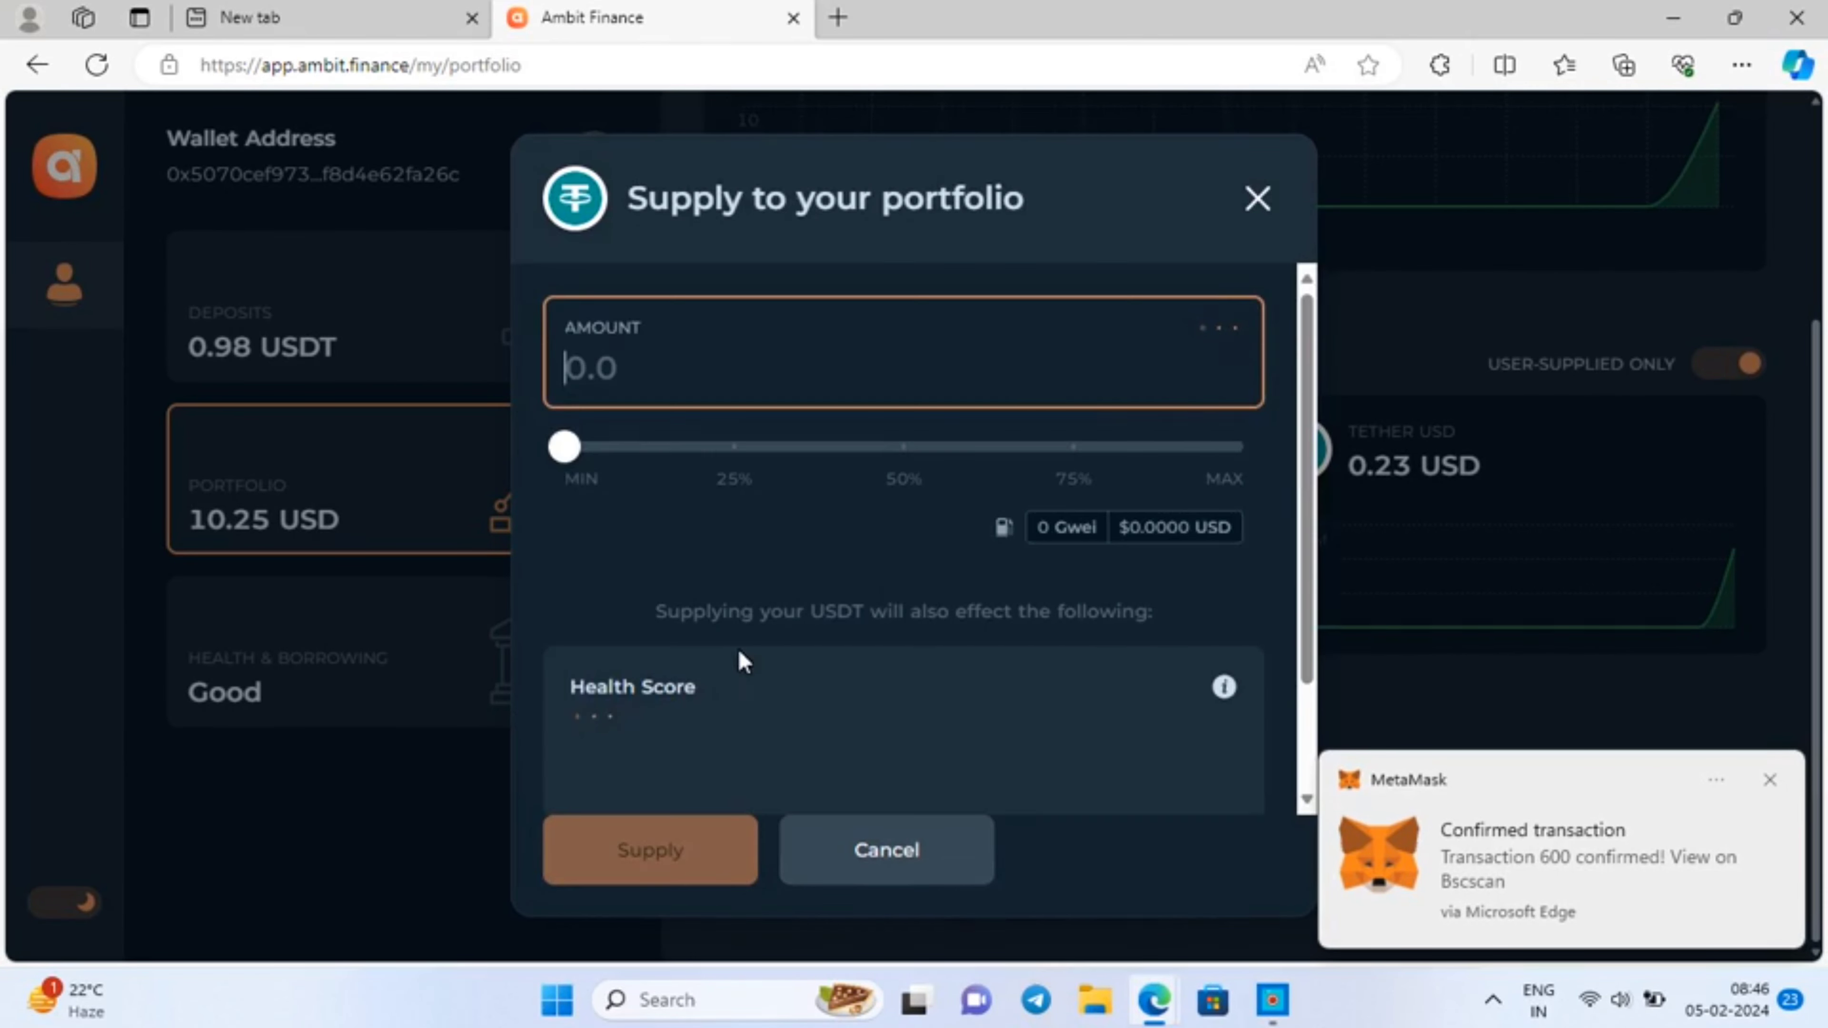
- Set the supply amount to the wallet maximum of 4.166424412382719837 USDT and approve the matching spending cap in MetaMask
left_click(1233, 479)
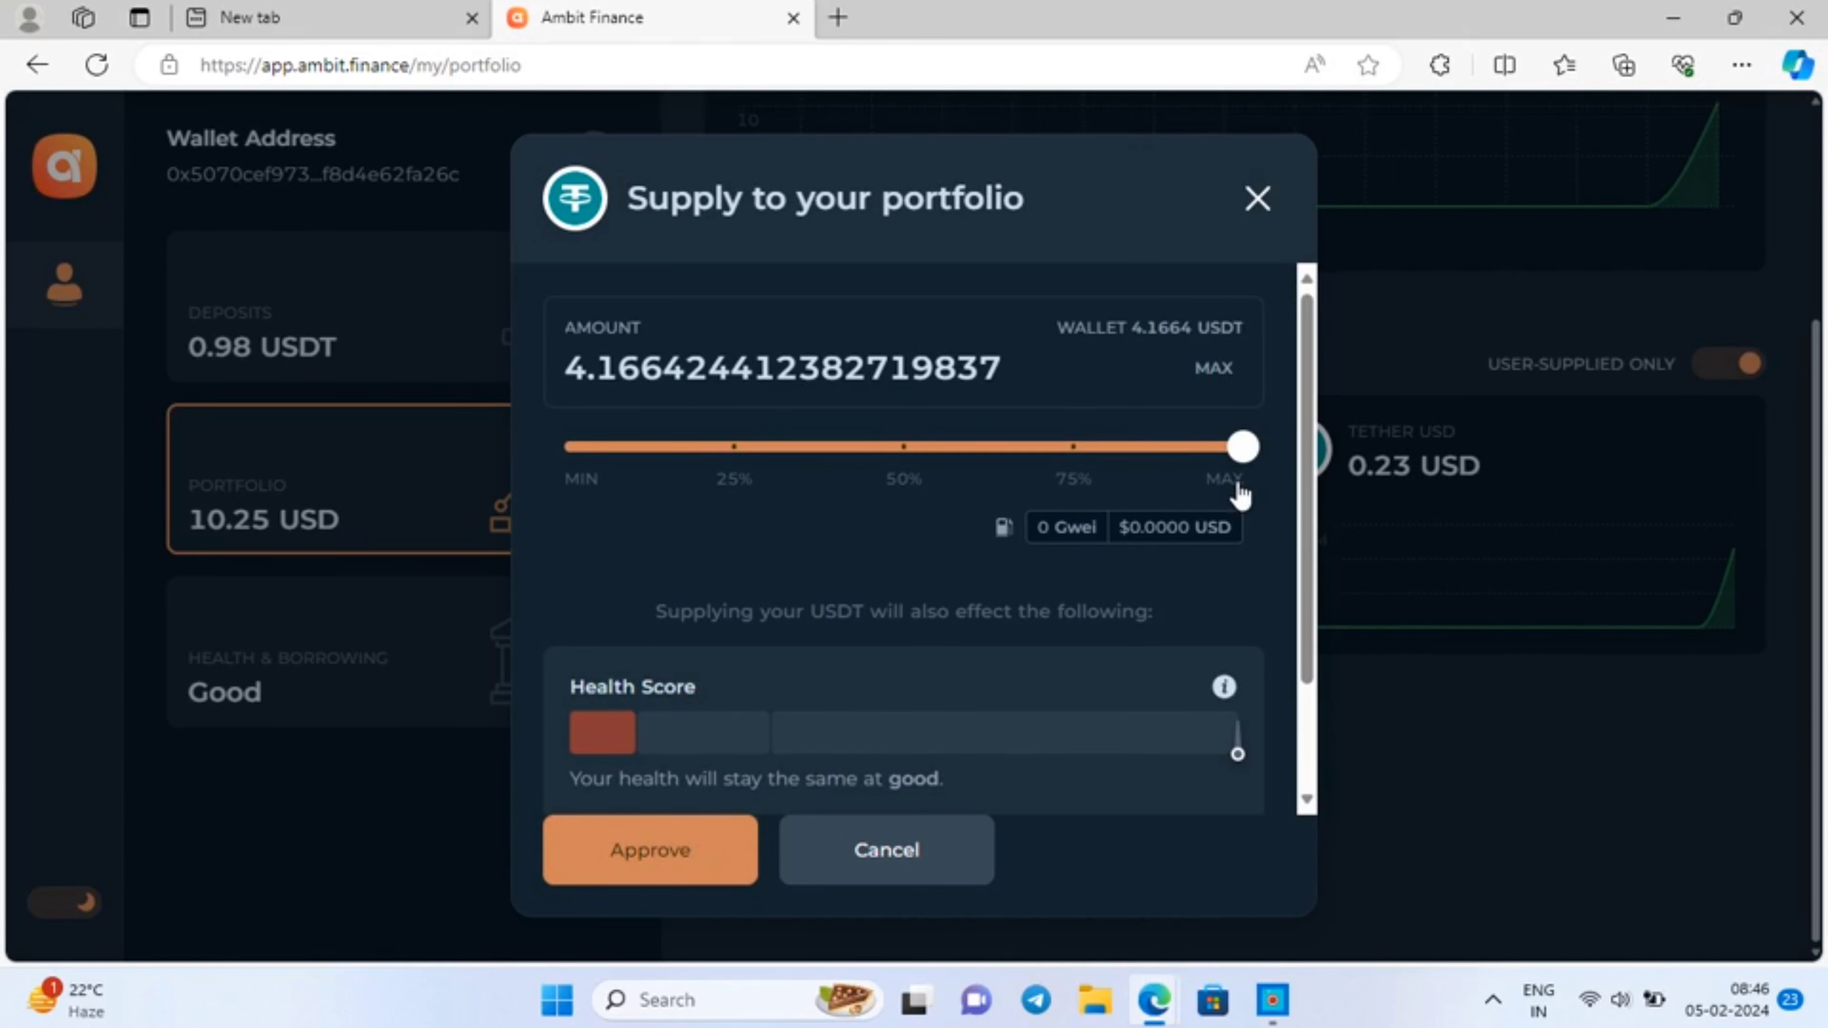
left_click(662, 884)
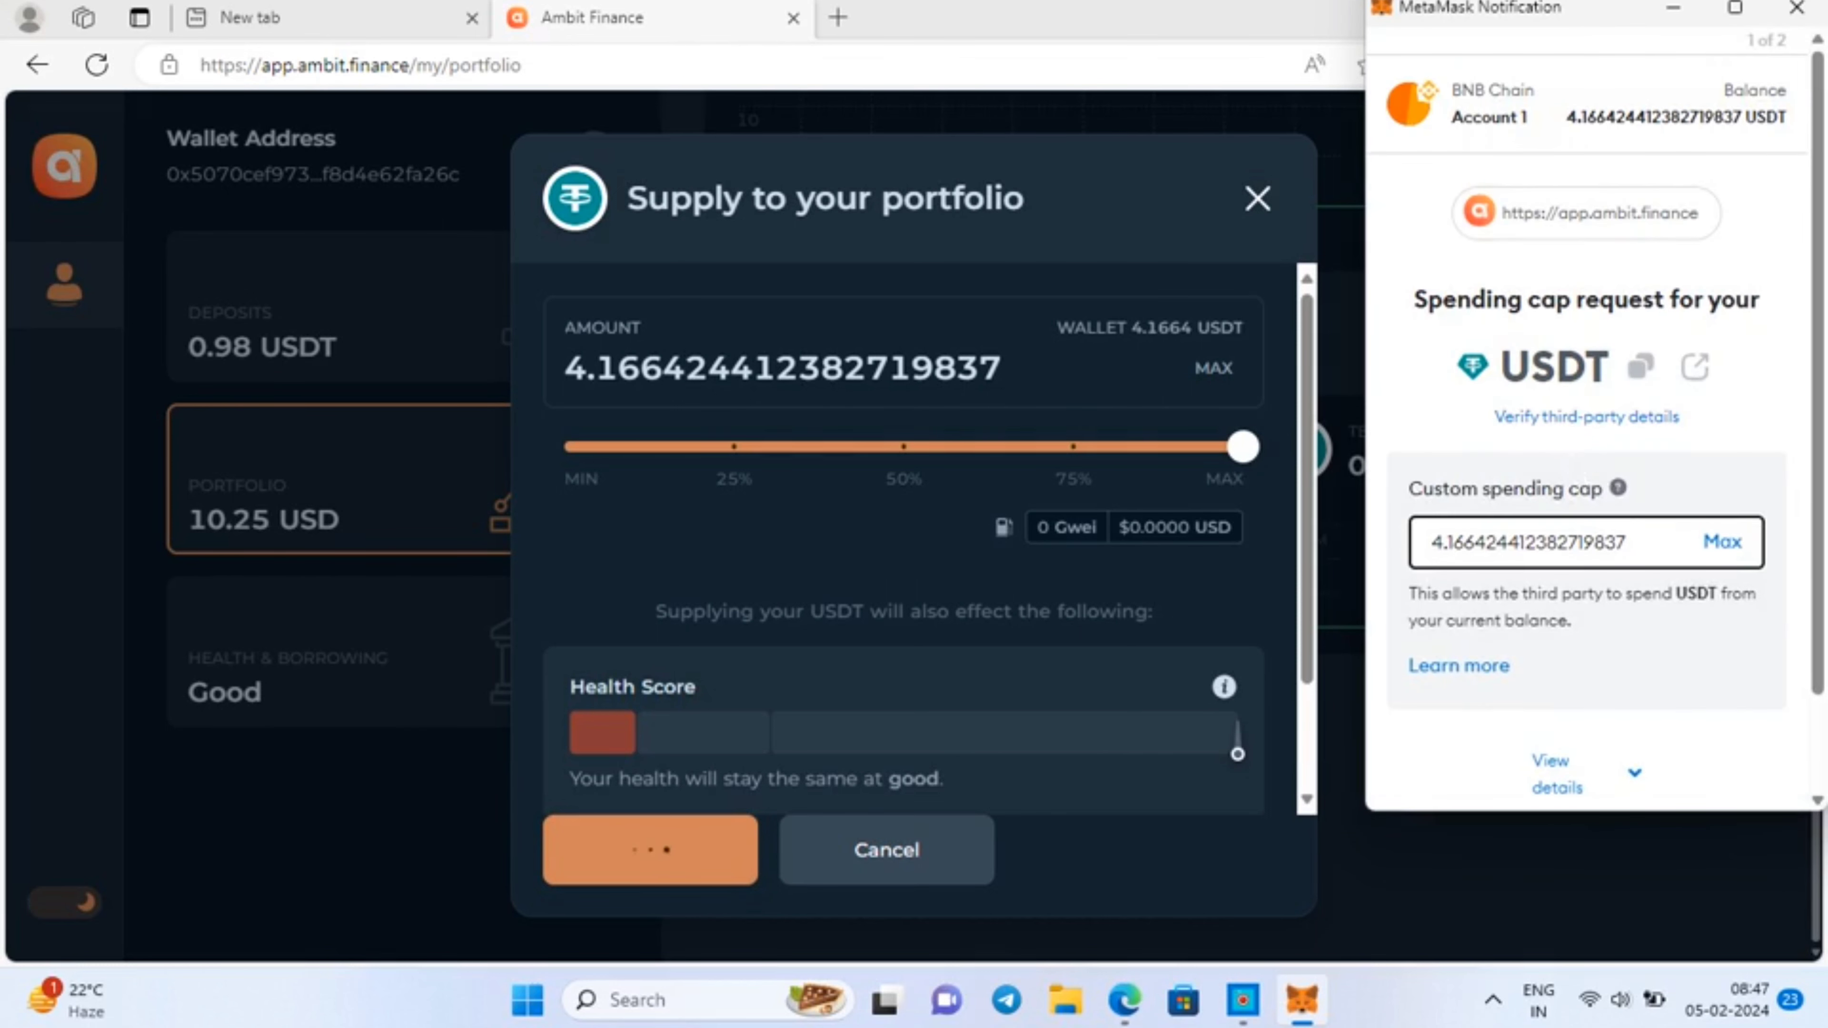
scroll(1826, 742, "down", 2)
left_click(1760, 764)
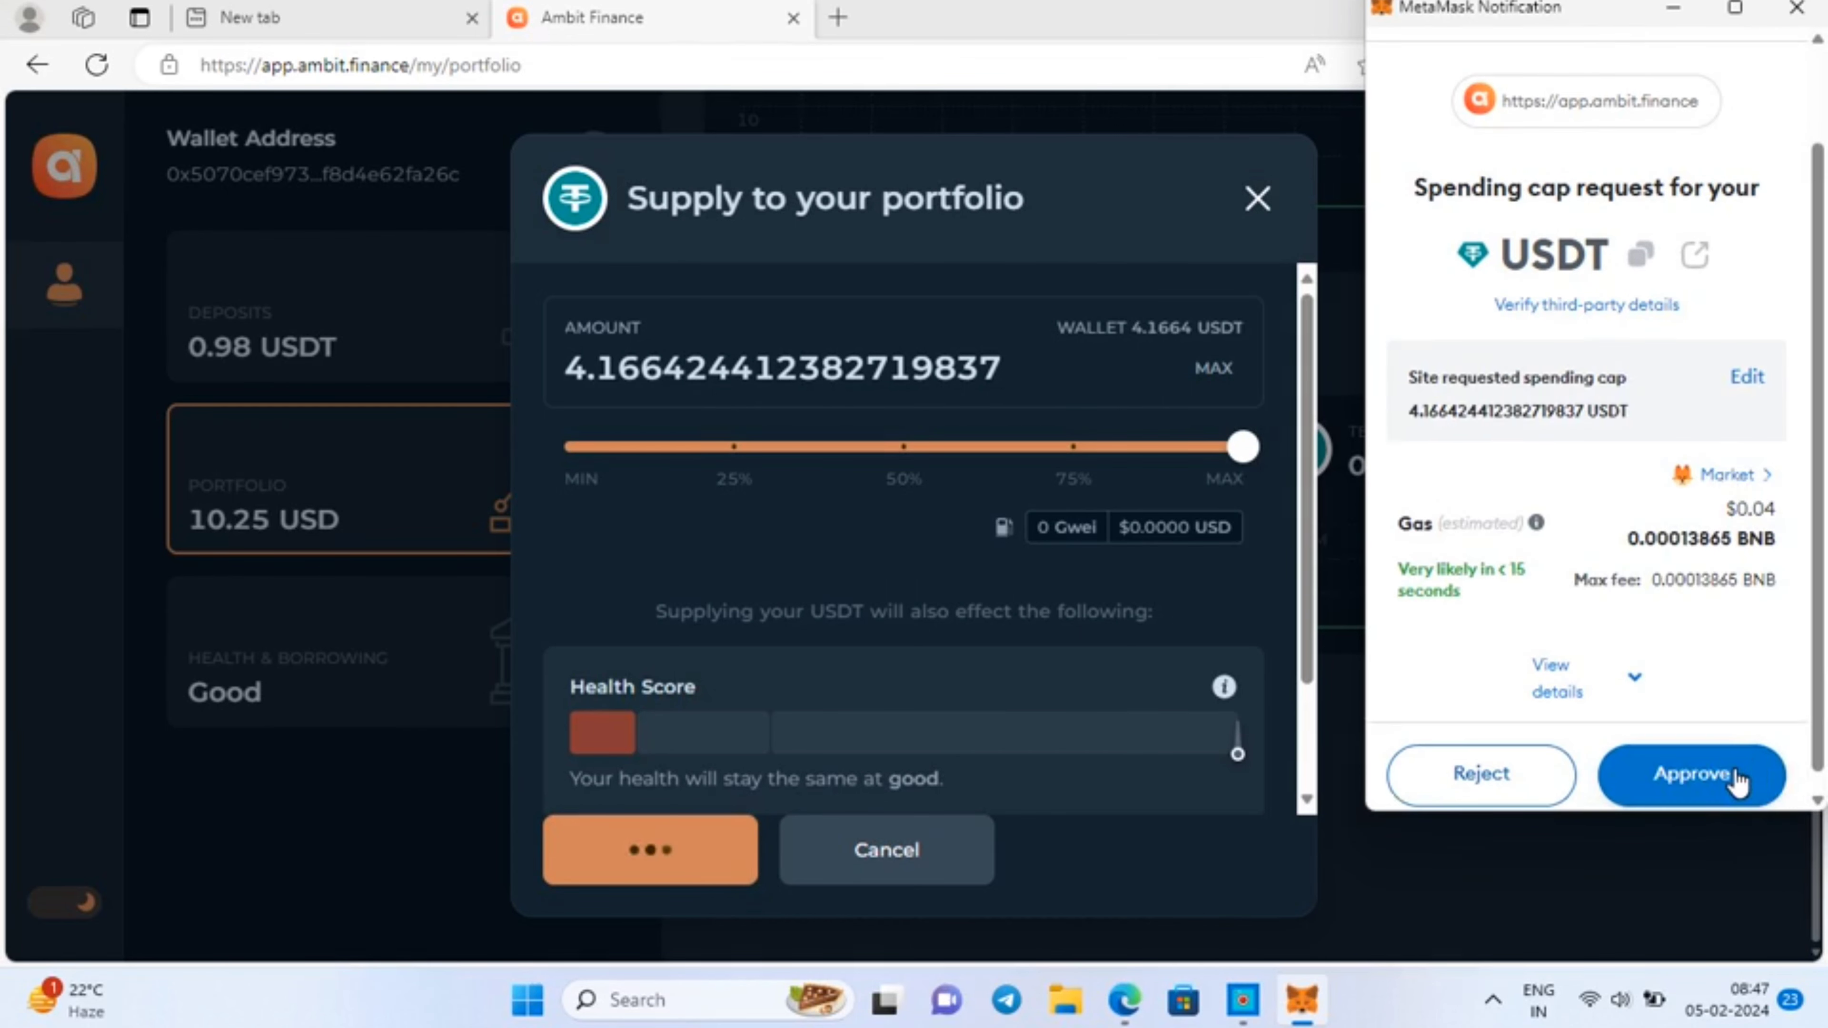
left_click(1736, 778)
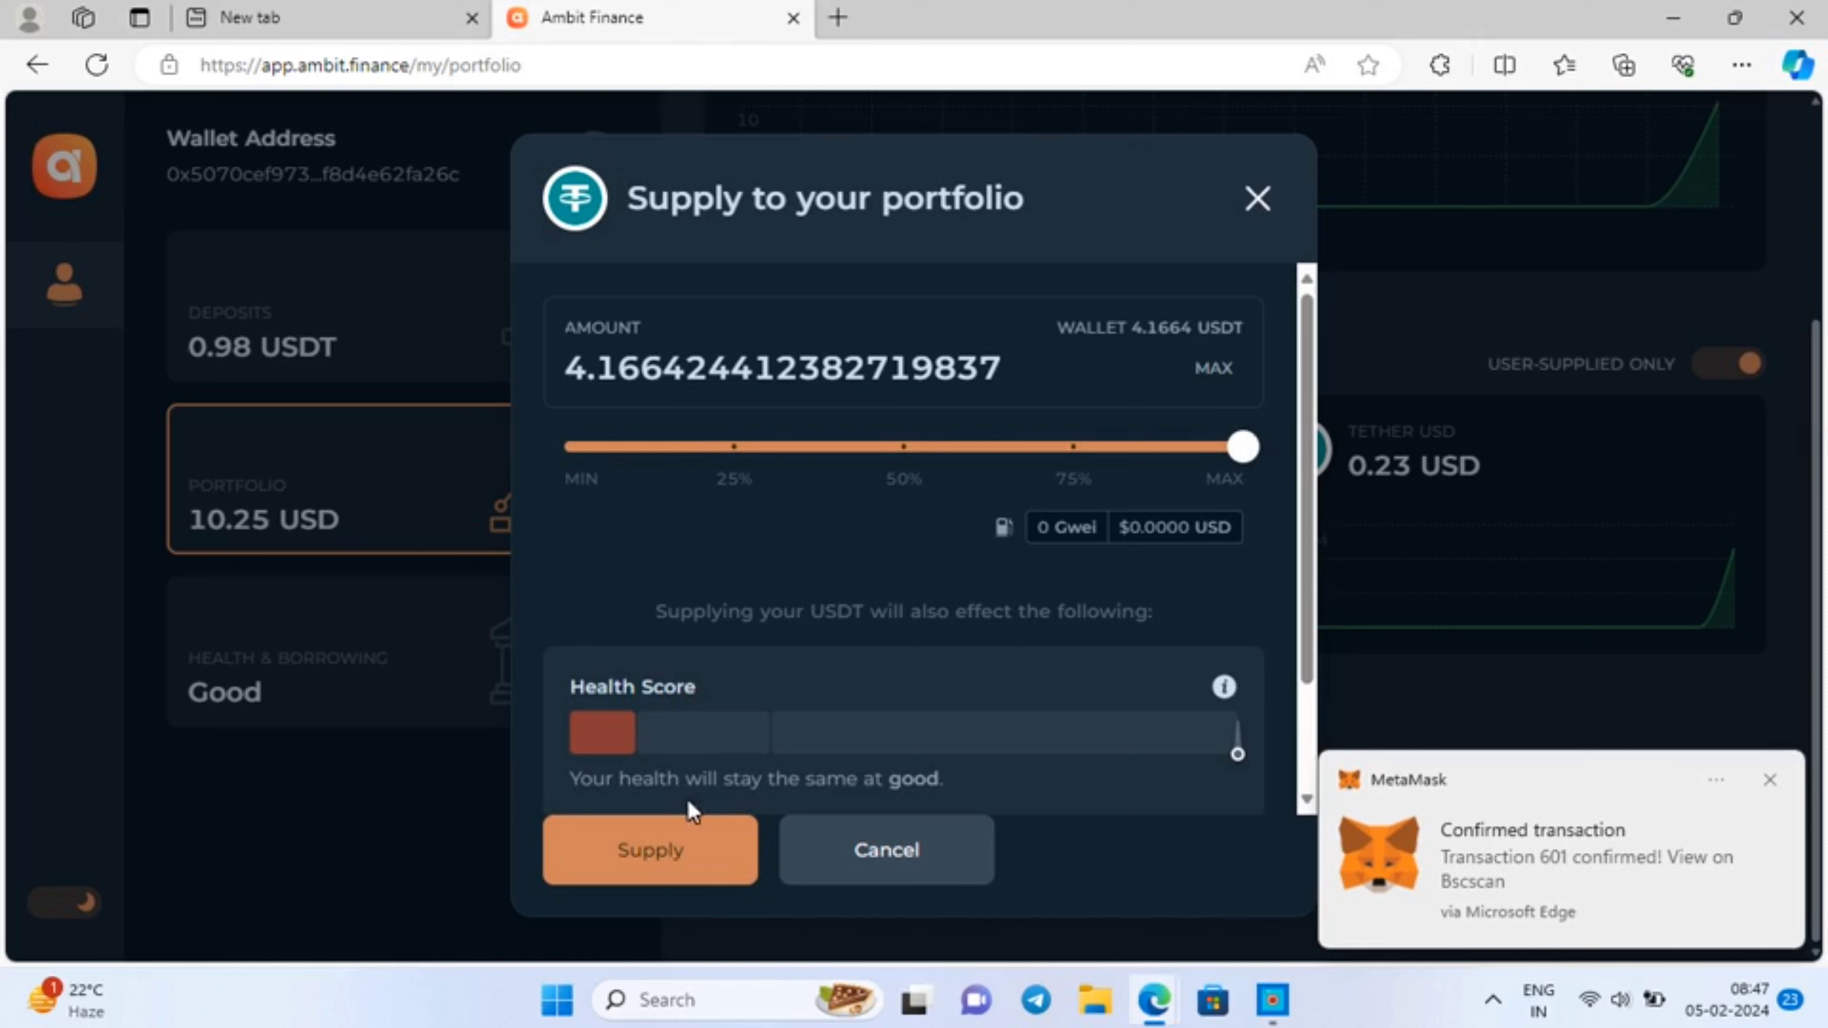
- Supply the approved USDT to the portfolio and confirm the transaction in MetaMask
left_click(685, 873)
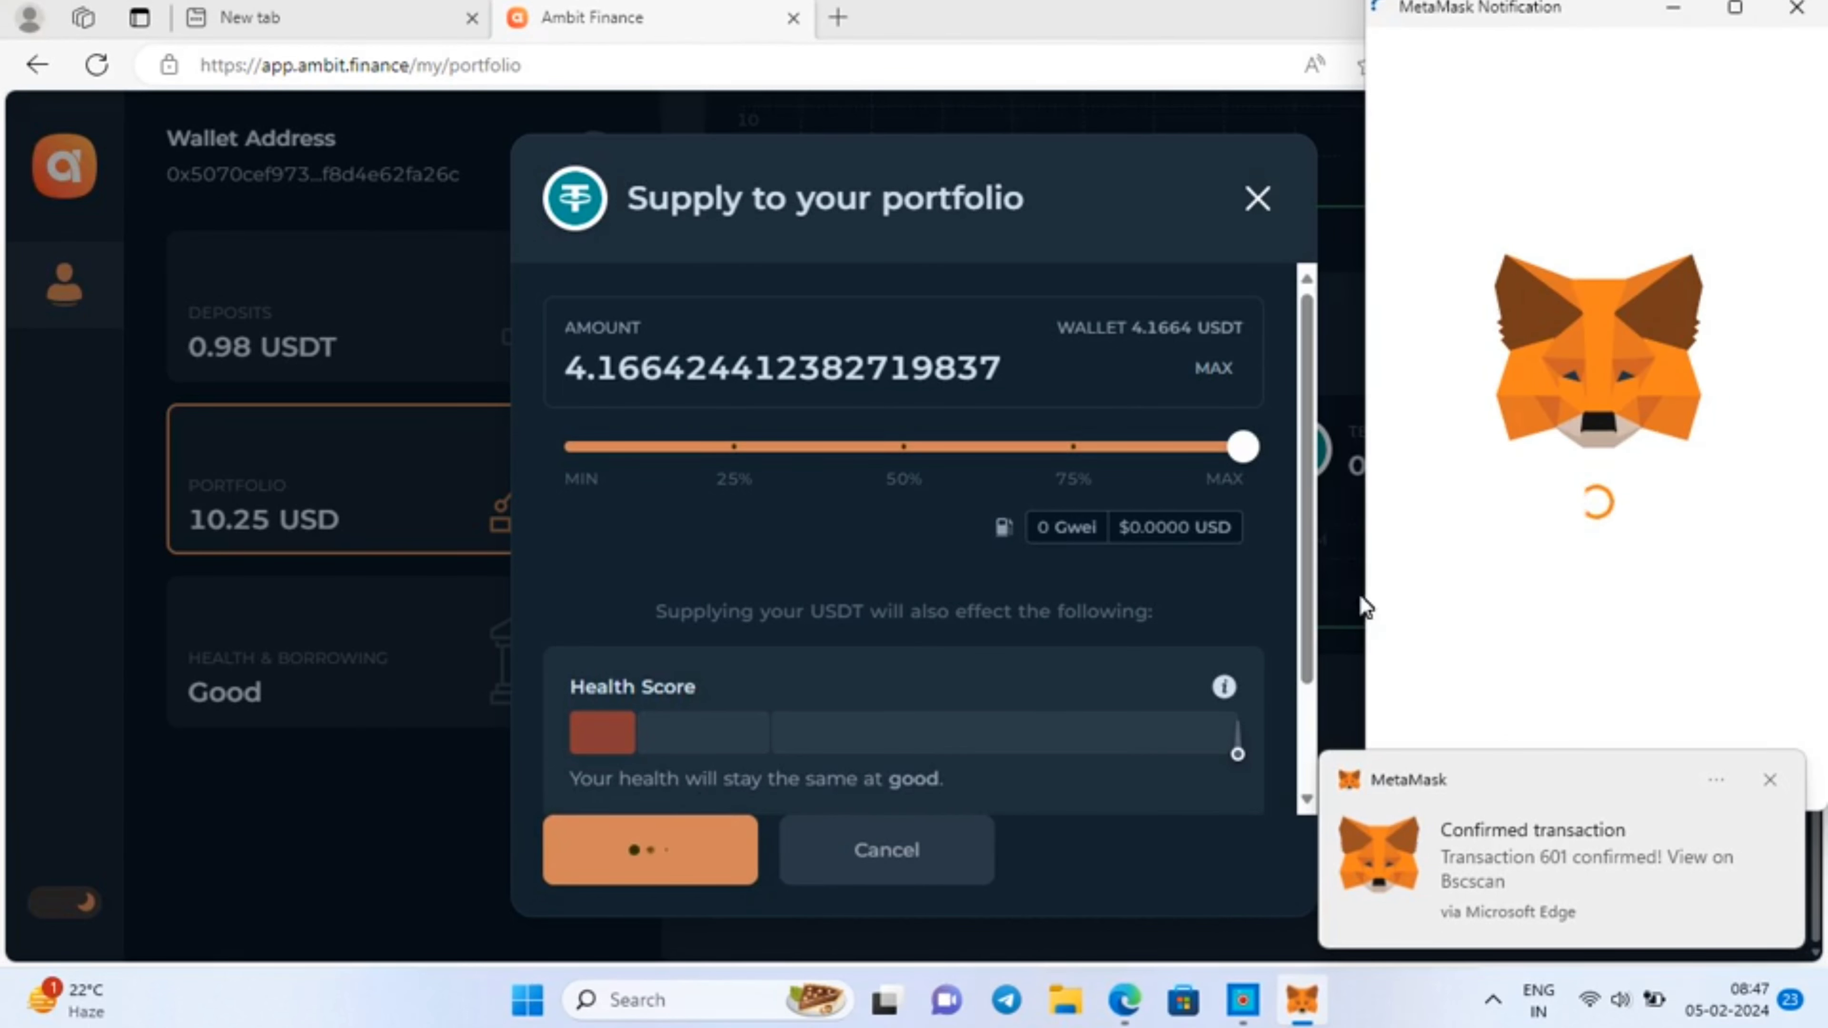
left_click(1770, 780)
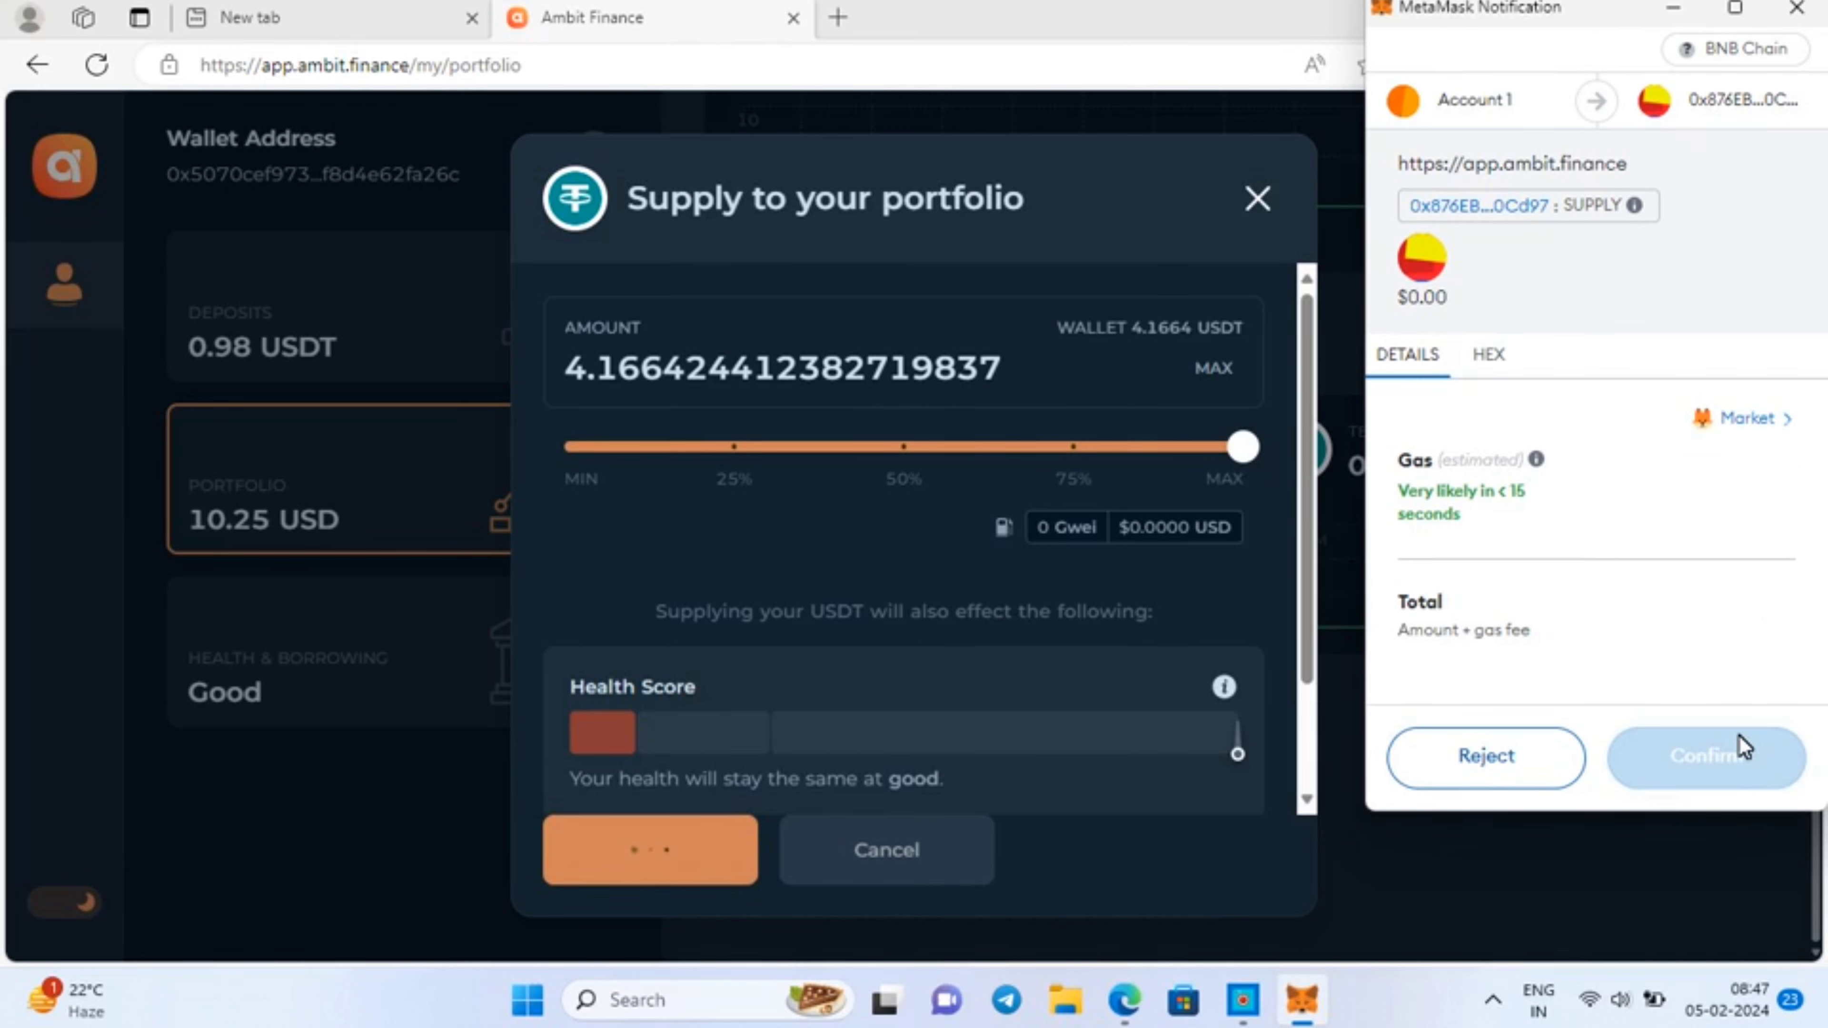
left_click(1756, 765)
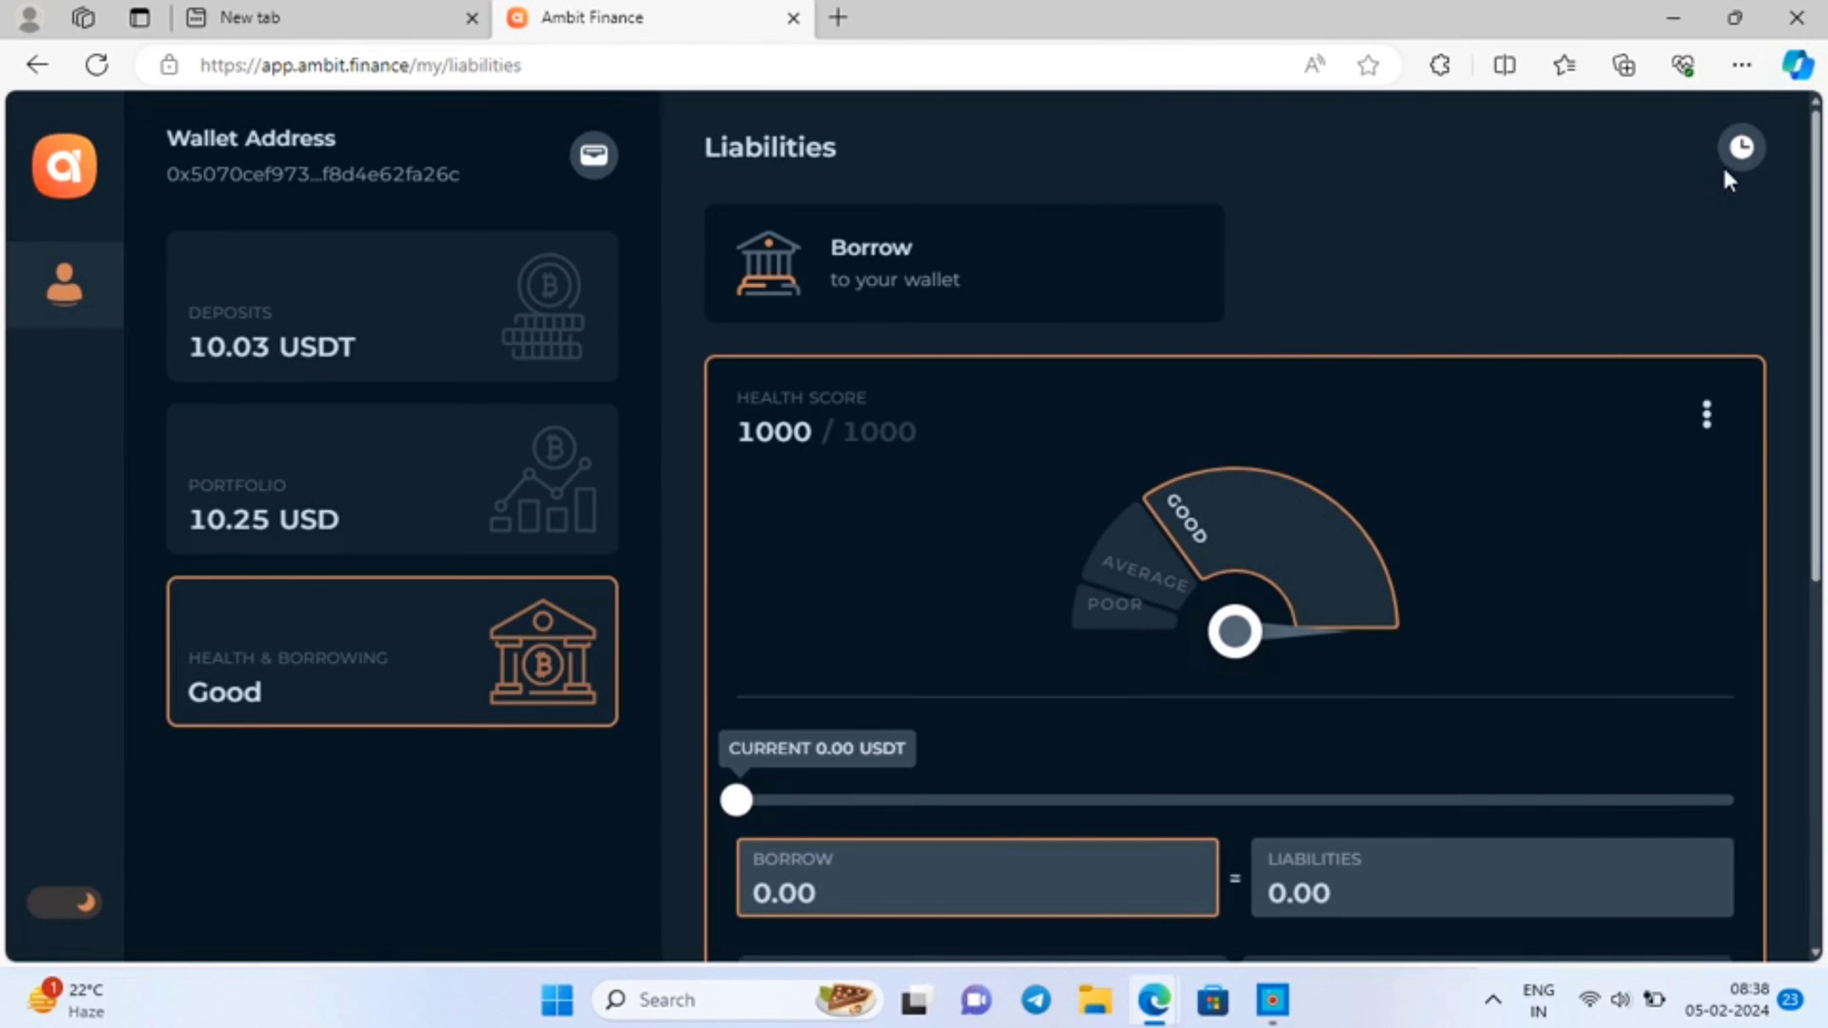
left_click(1741, 147)
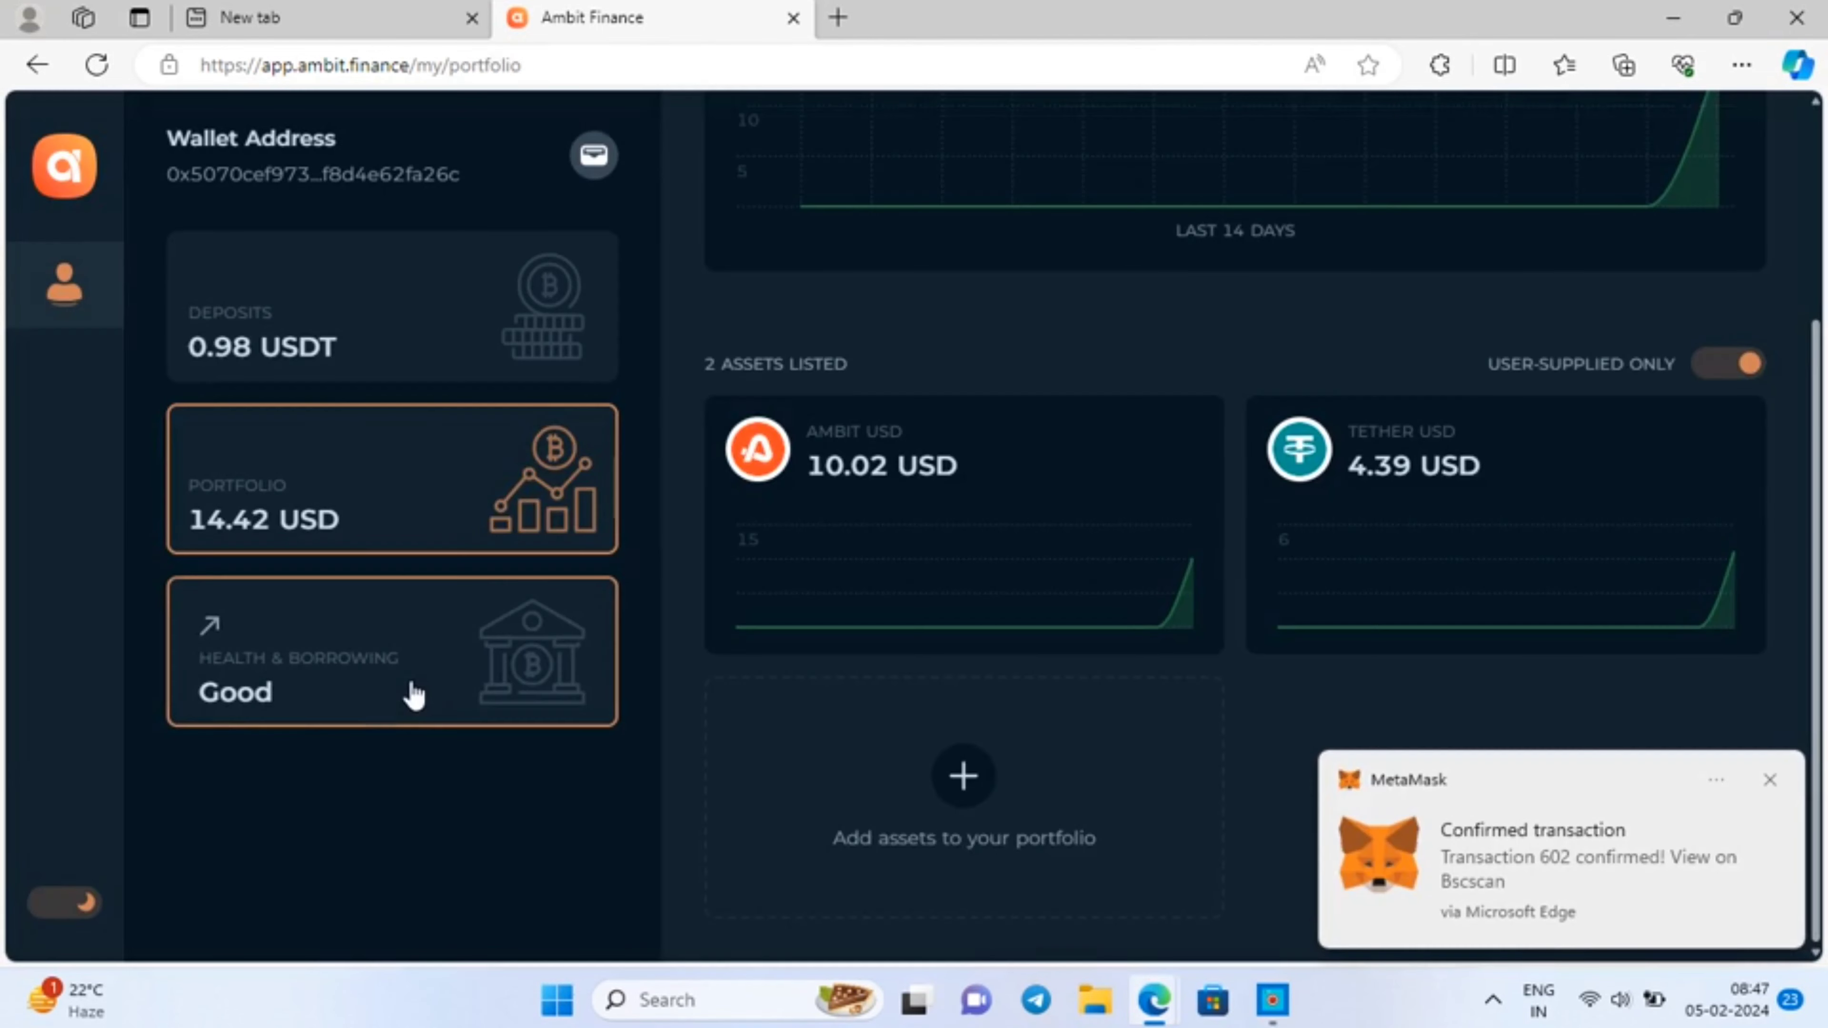
- Open the USDT borrowing form from the health and borrowing section and set the amount to 1.192185074285714285 USDT
left_click(408, 694)
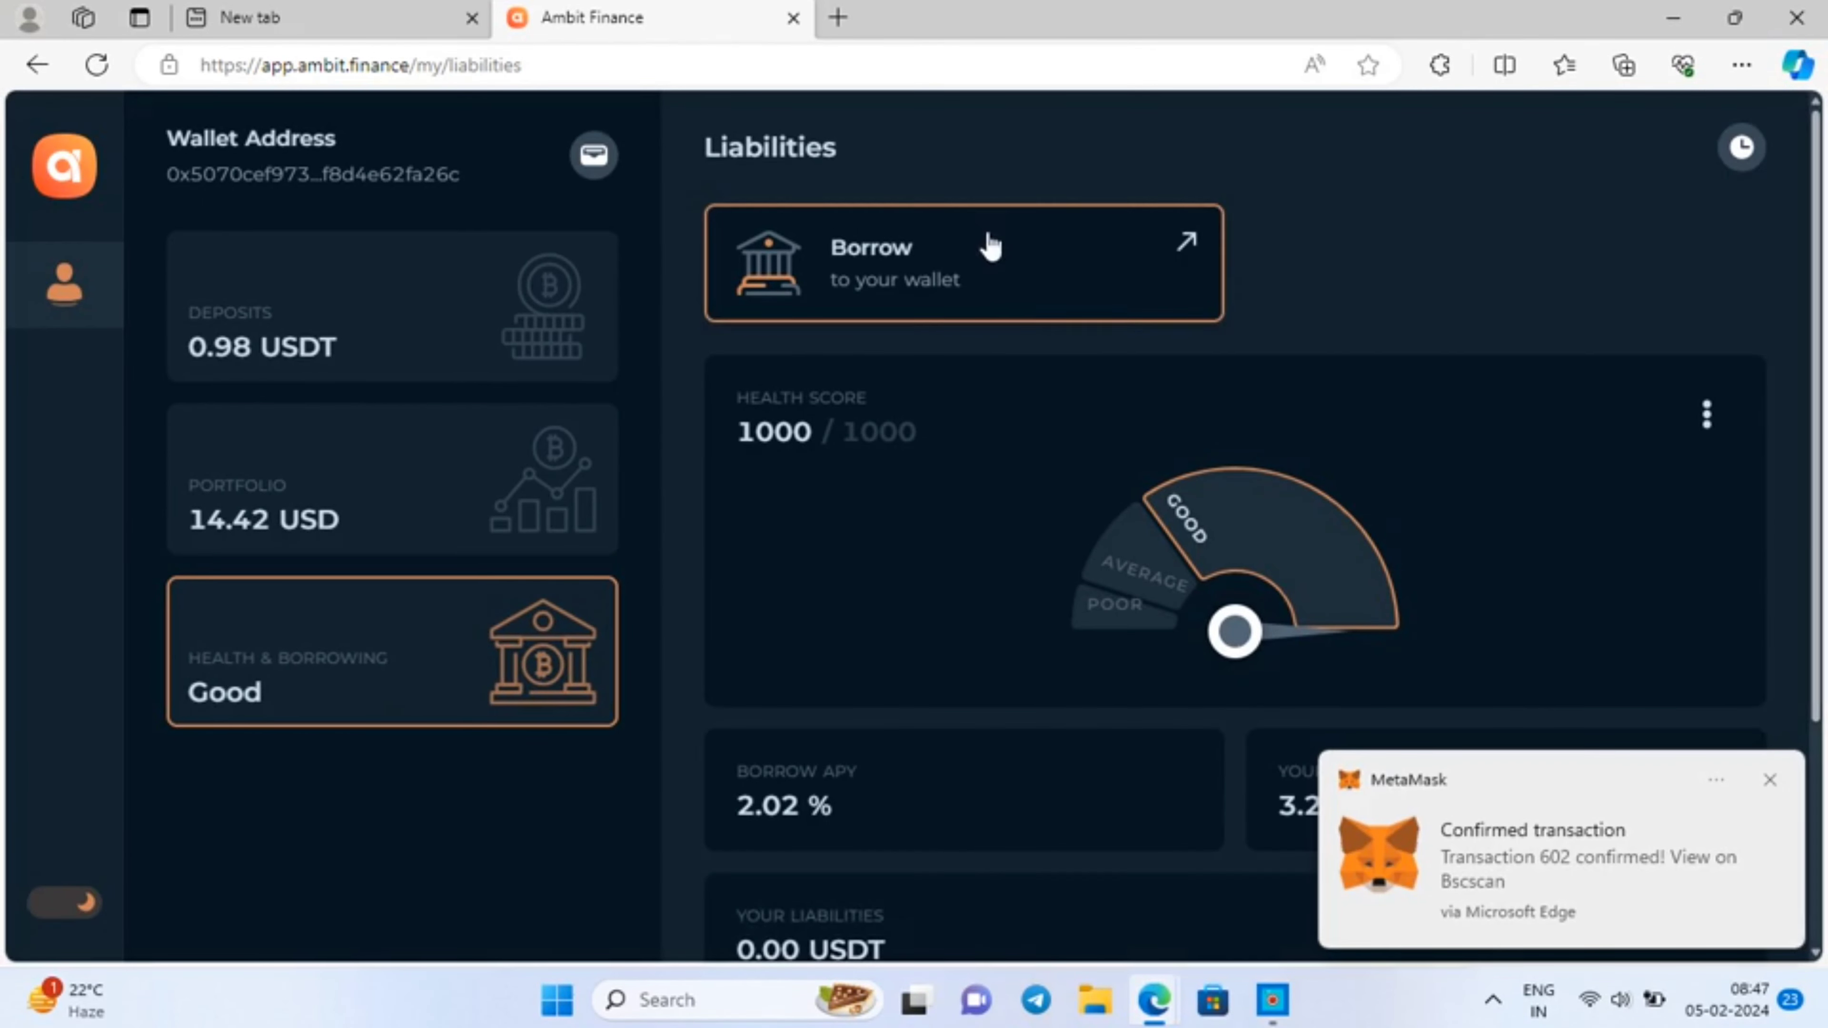
left_click(1109, 306)
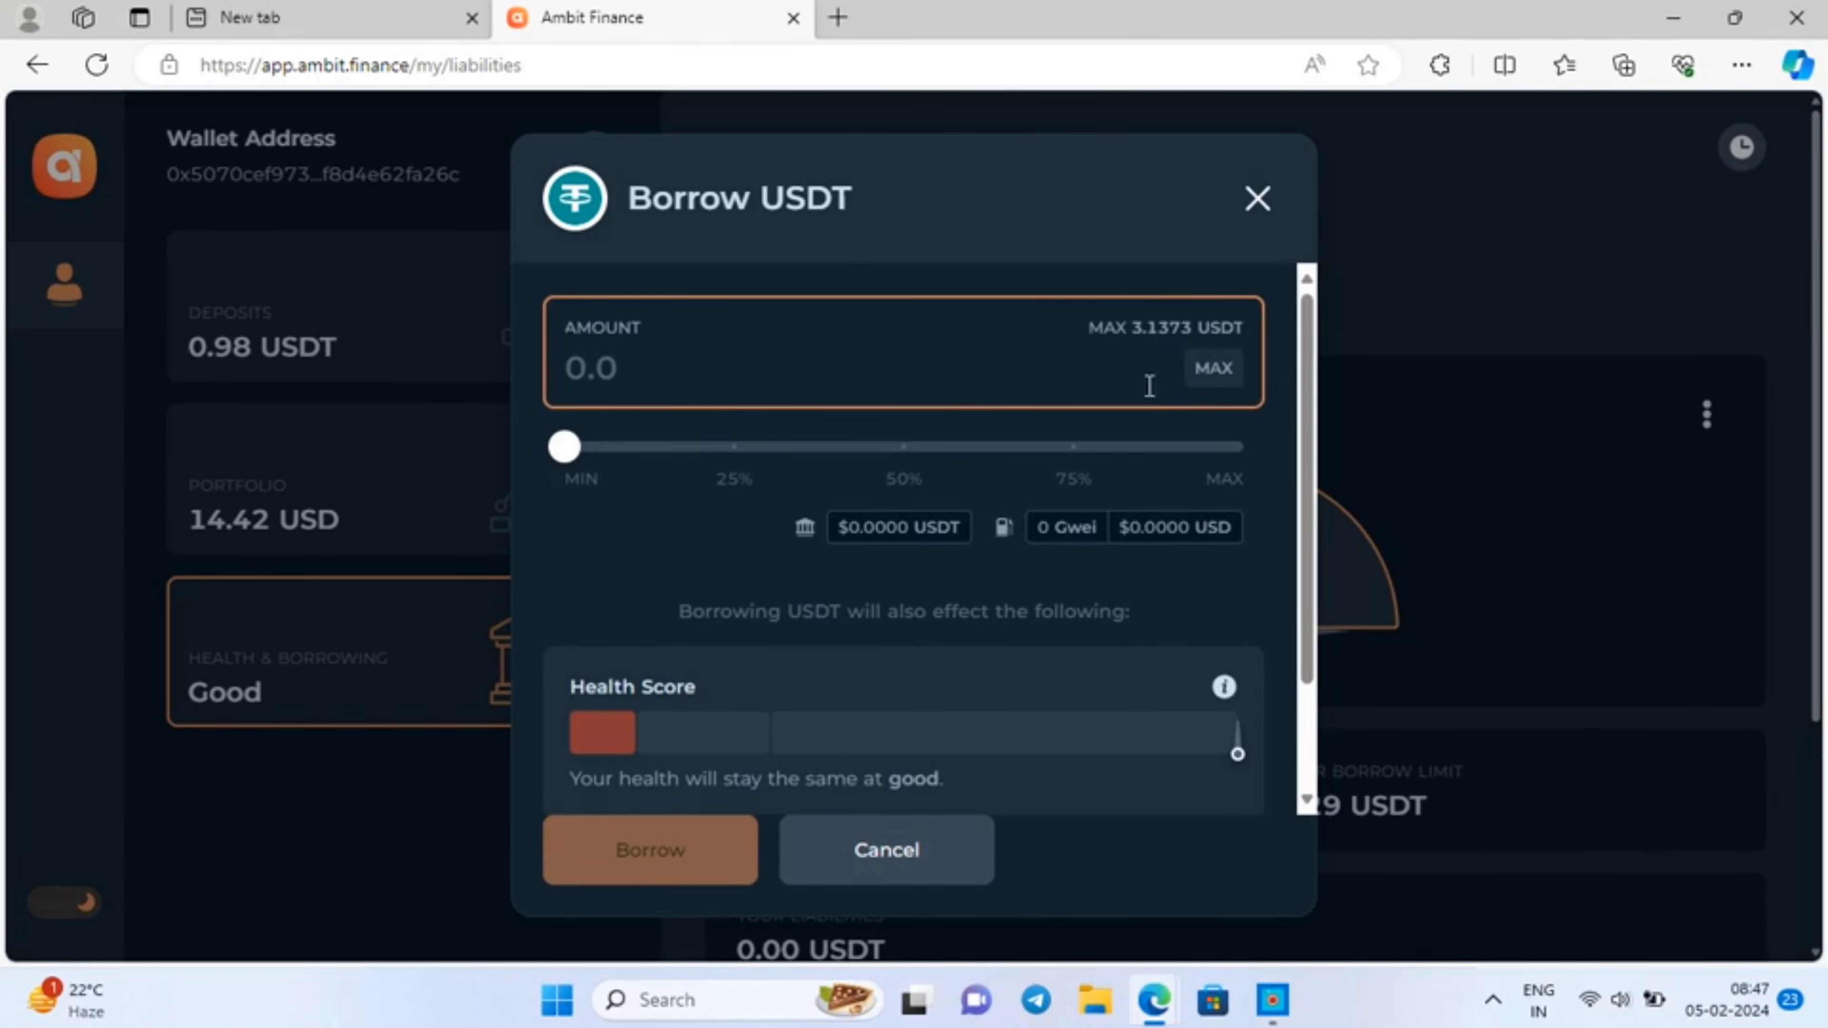
left_click(1237, 385)
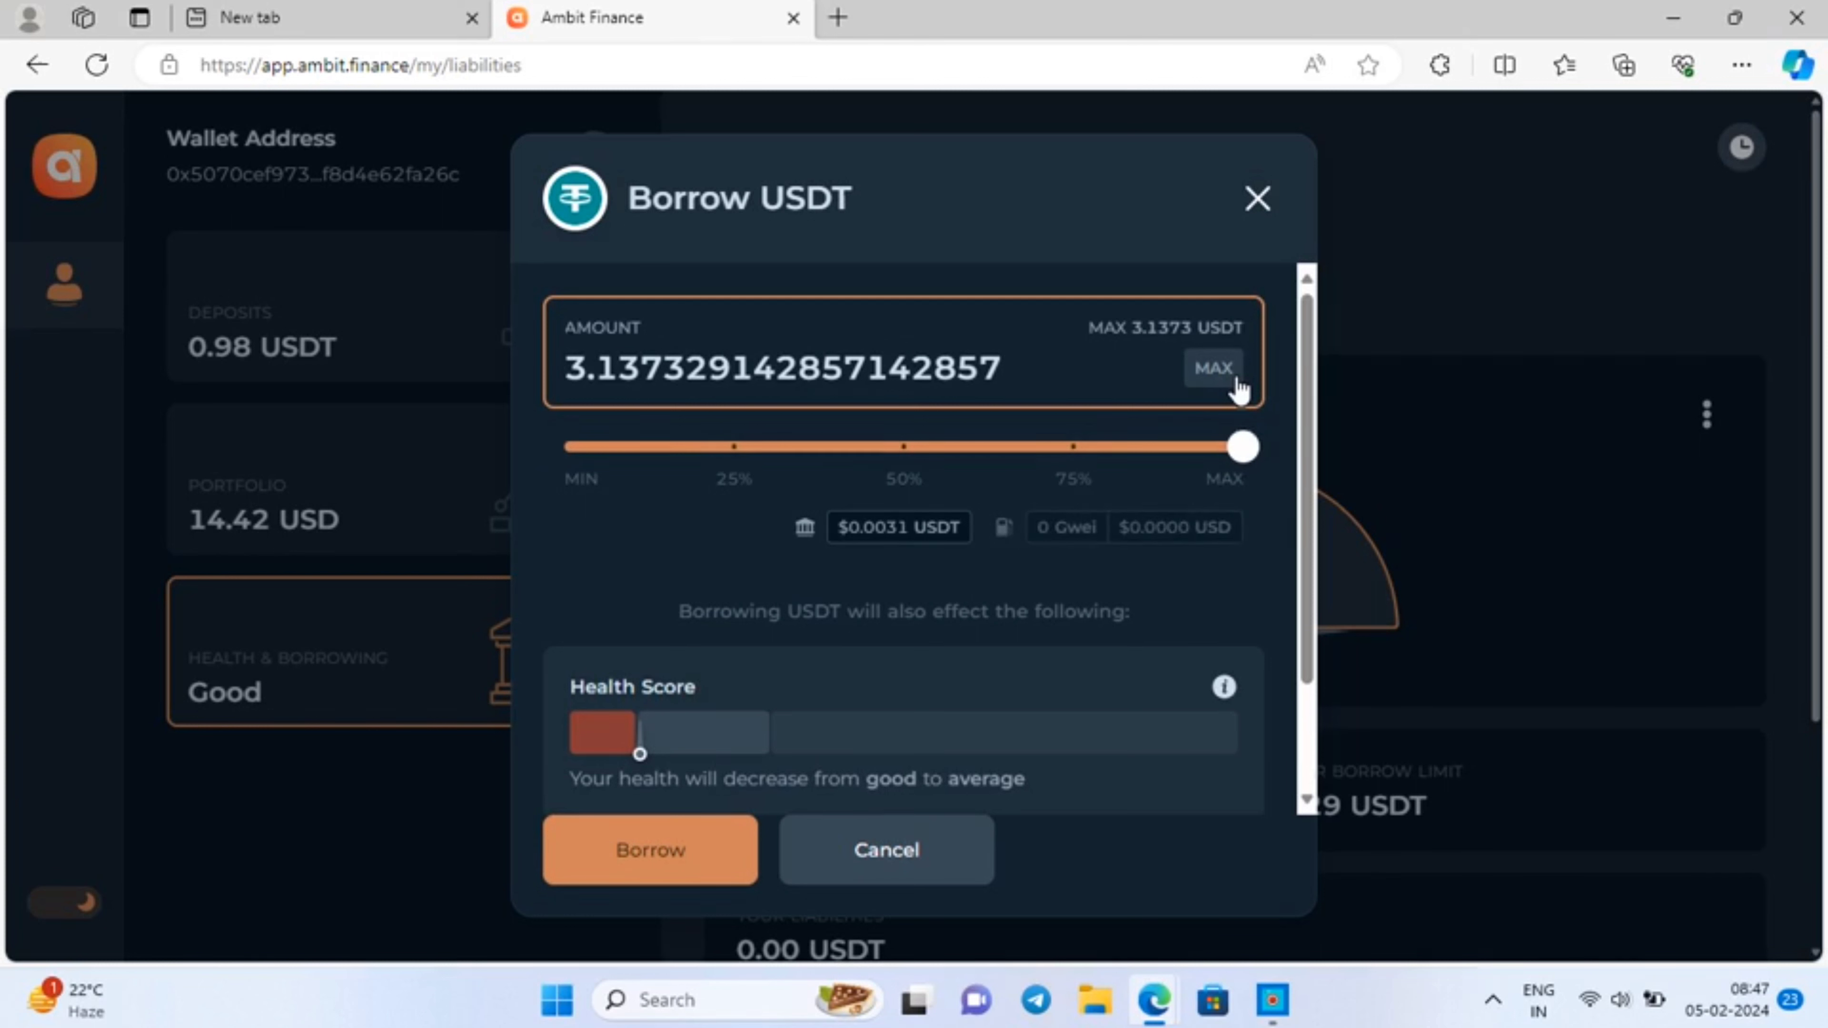
left_click(875, 461)
left_click(878, 461)
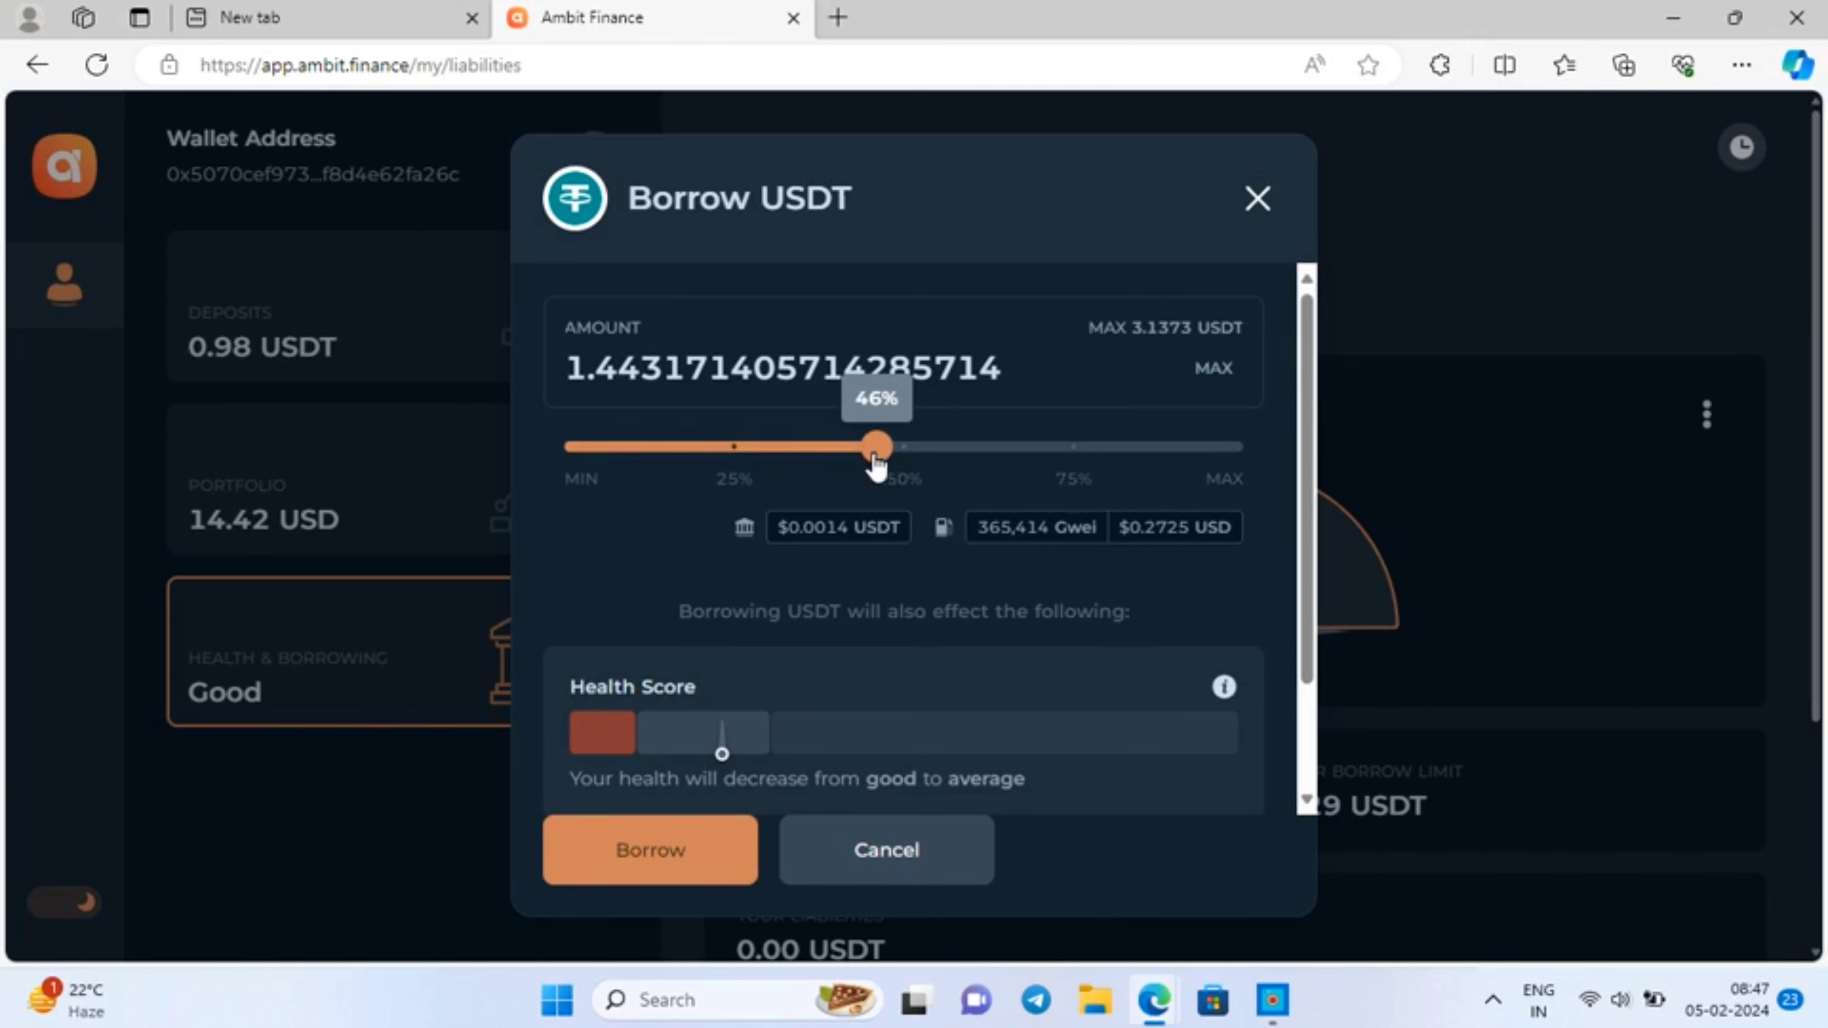
scroll(828, 592, "down", 2)
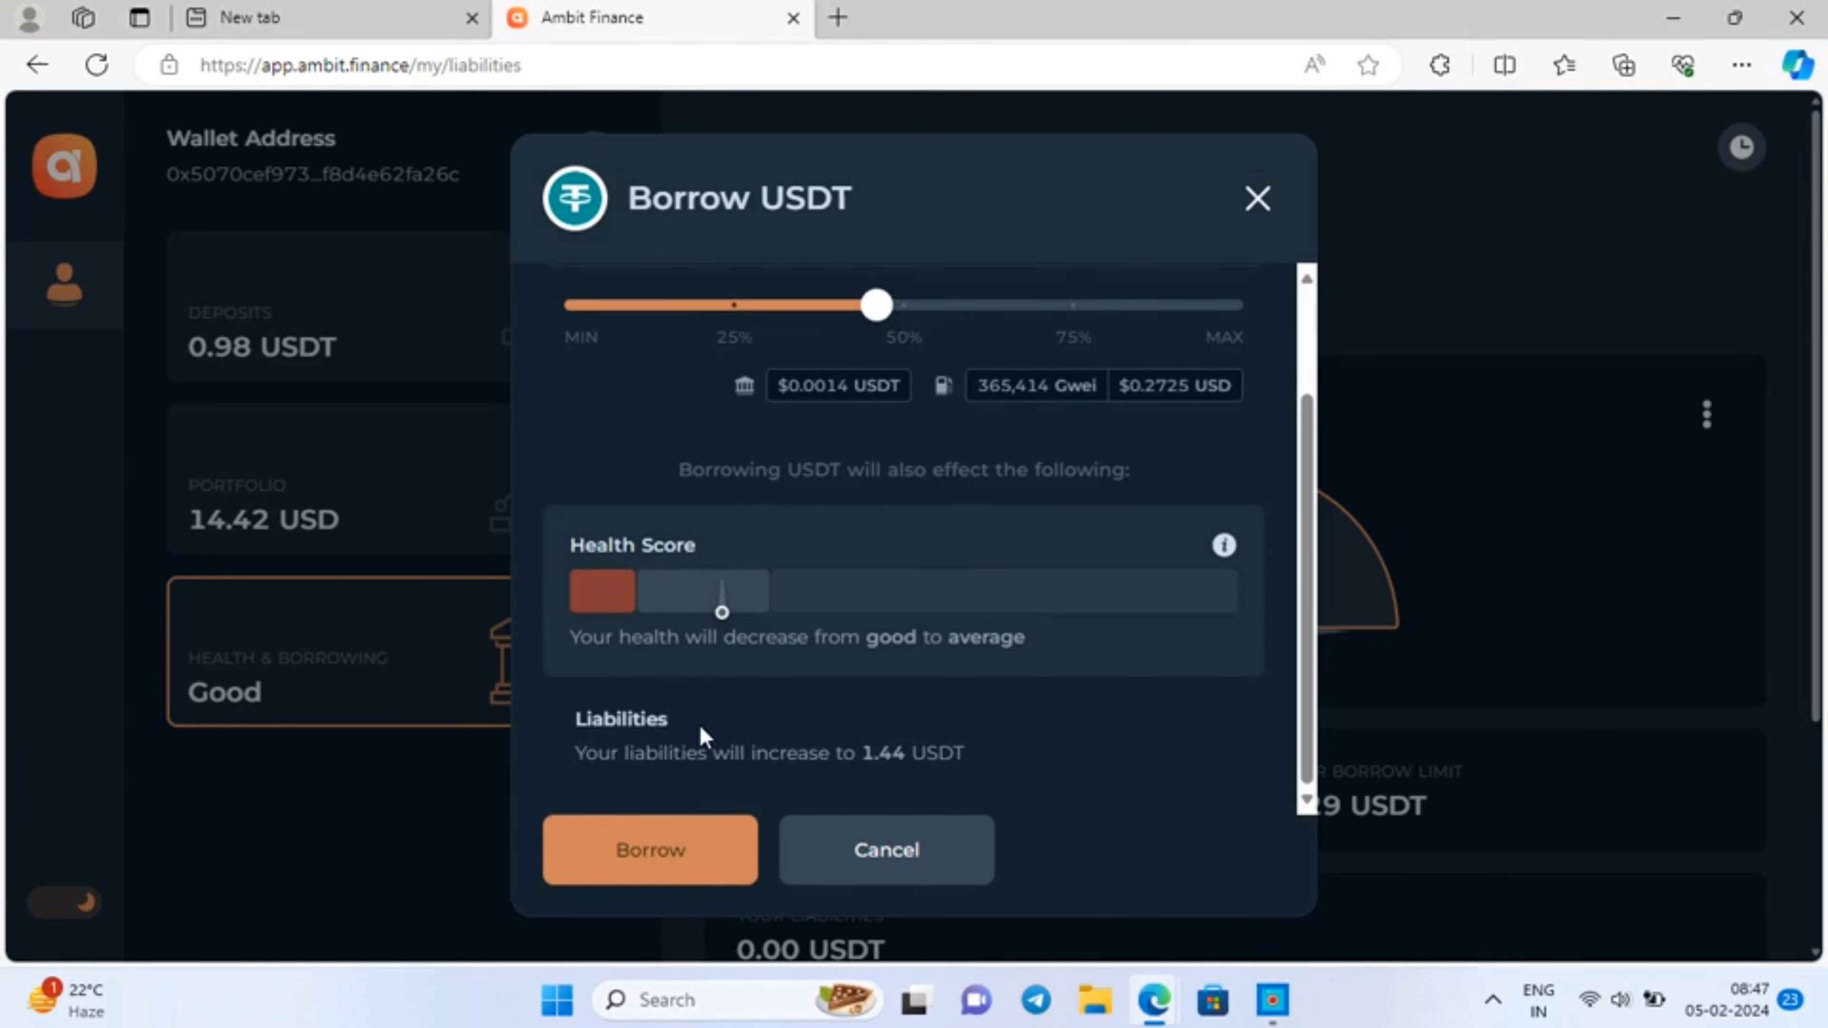
left_click(827, 306)
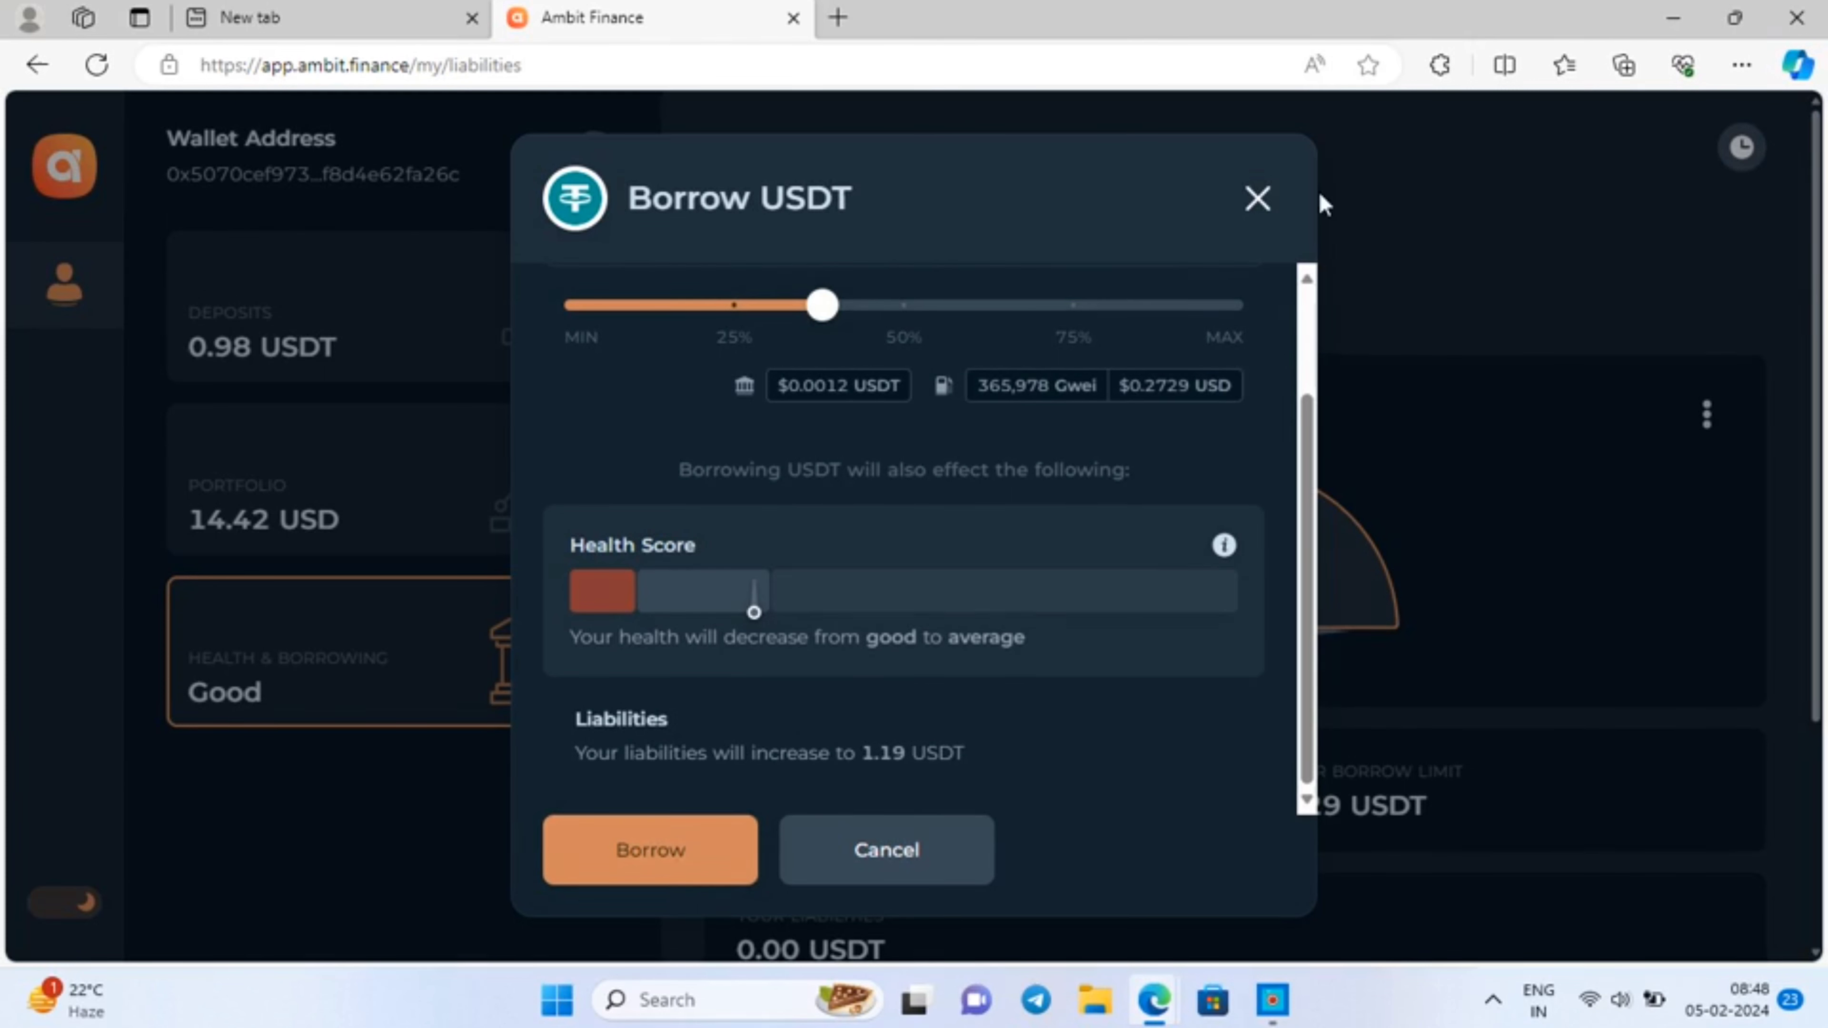
scroll(769, 428, "up", 2)
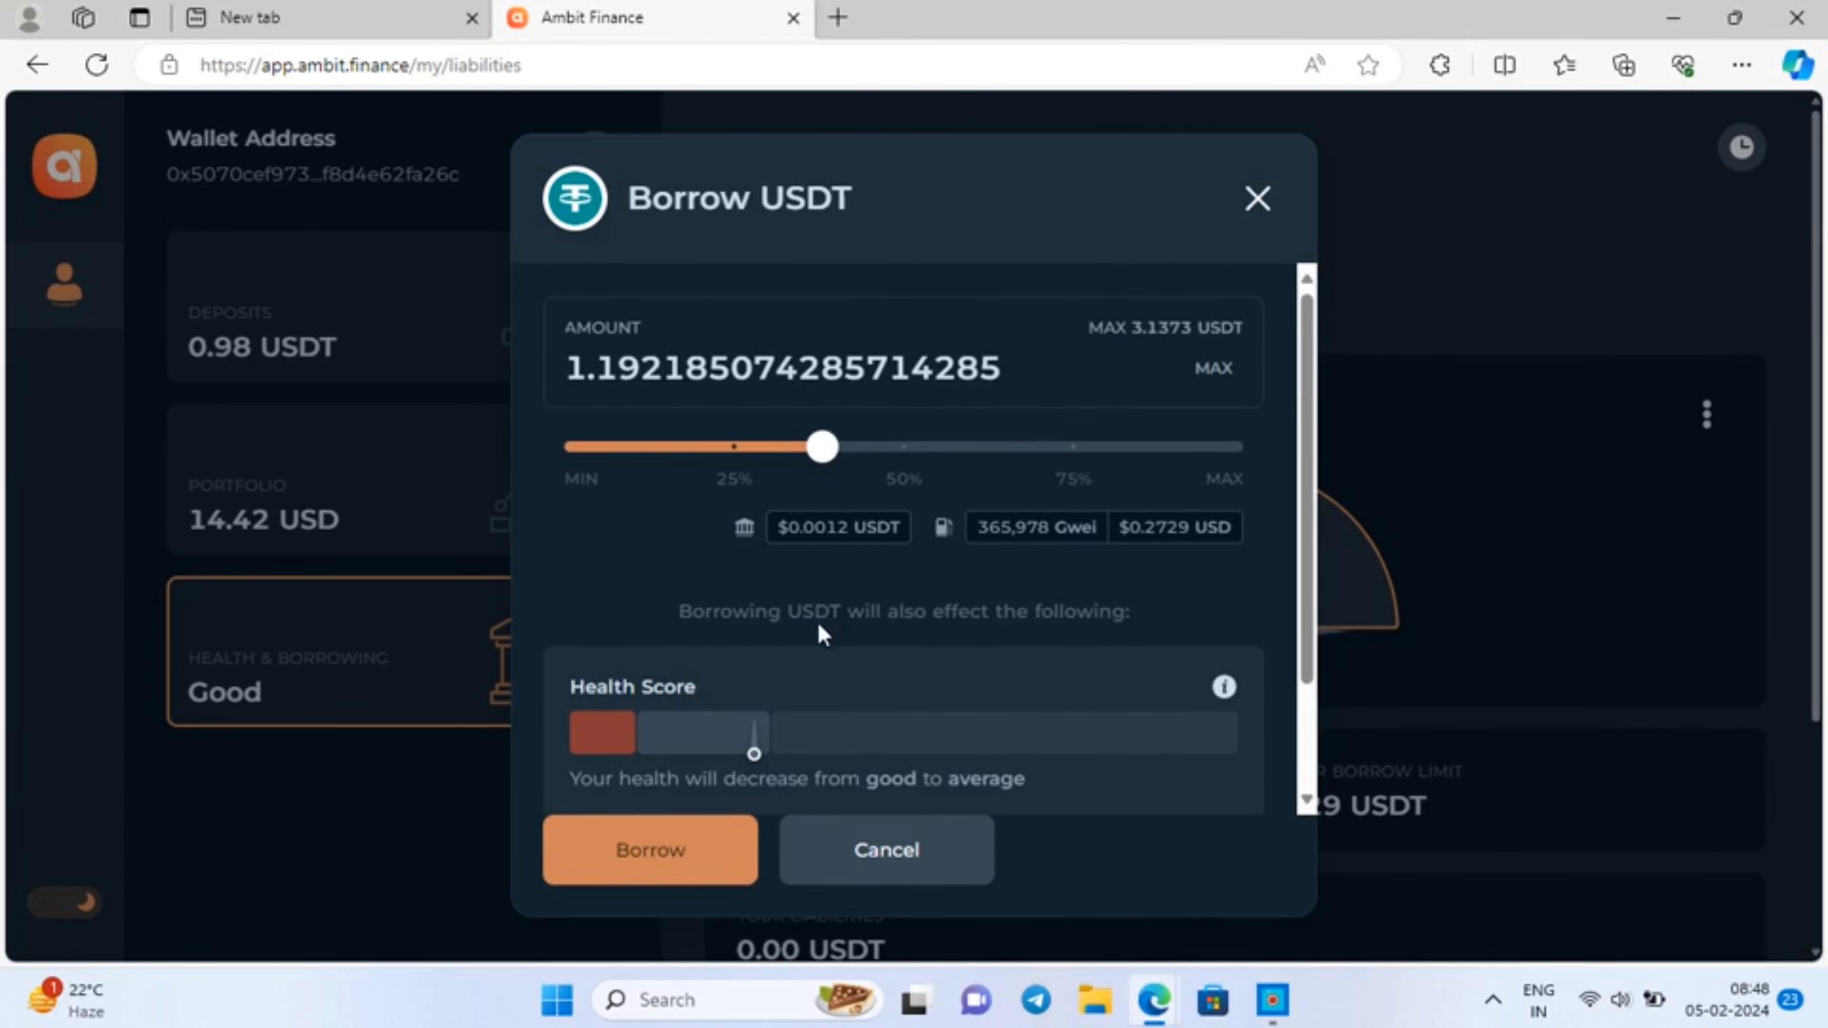
- Borrow the entered USDT amount, confirming the transaction in MetaMask, and review the health score and liabilities
scroll(818, 622, "down", 2)
left_click(676, 870)
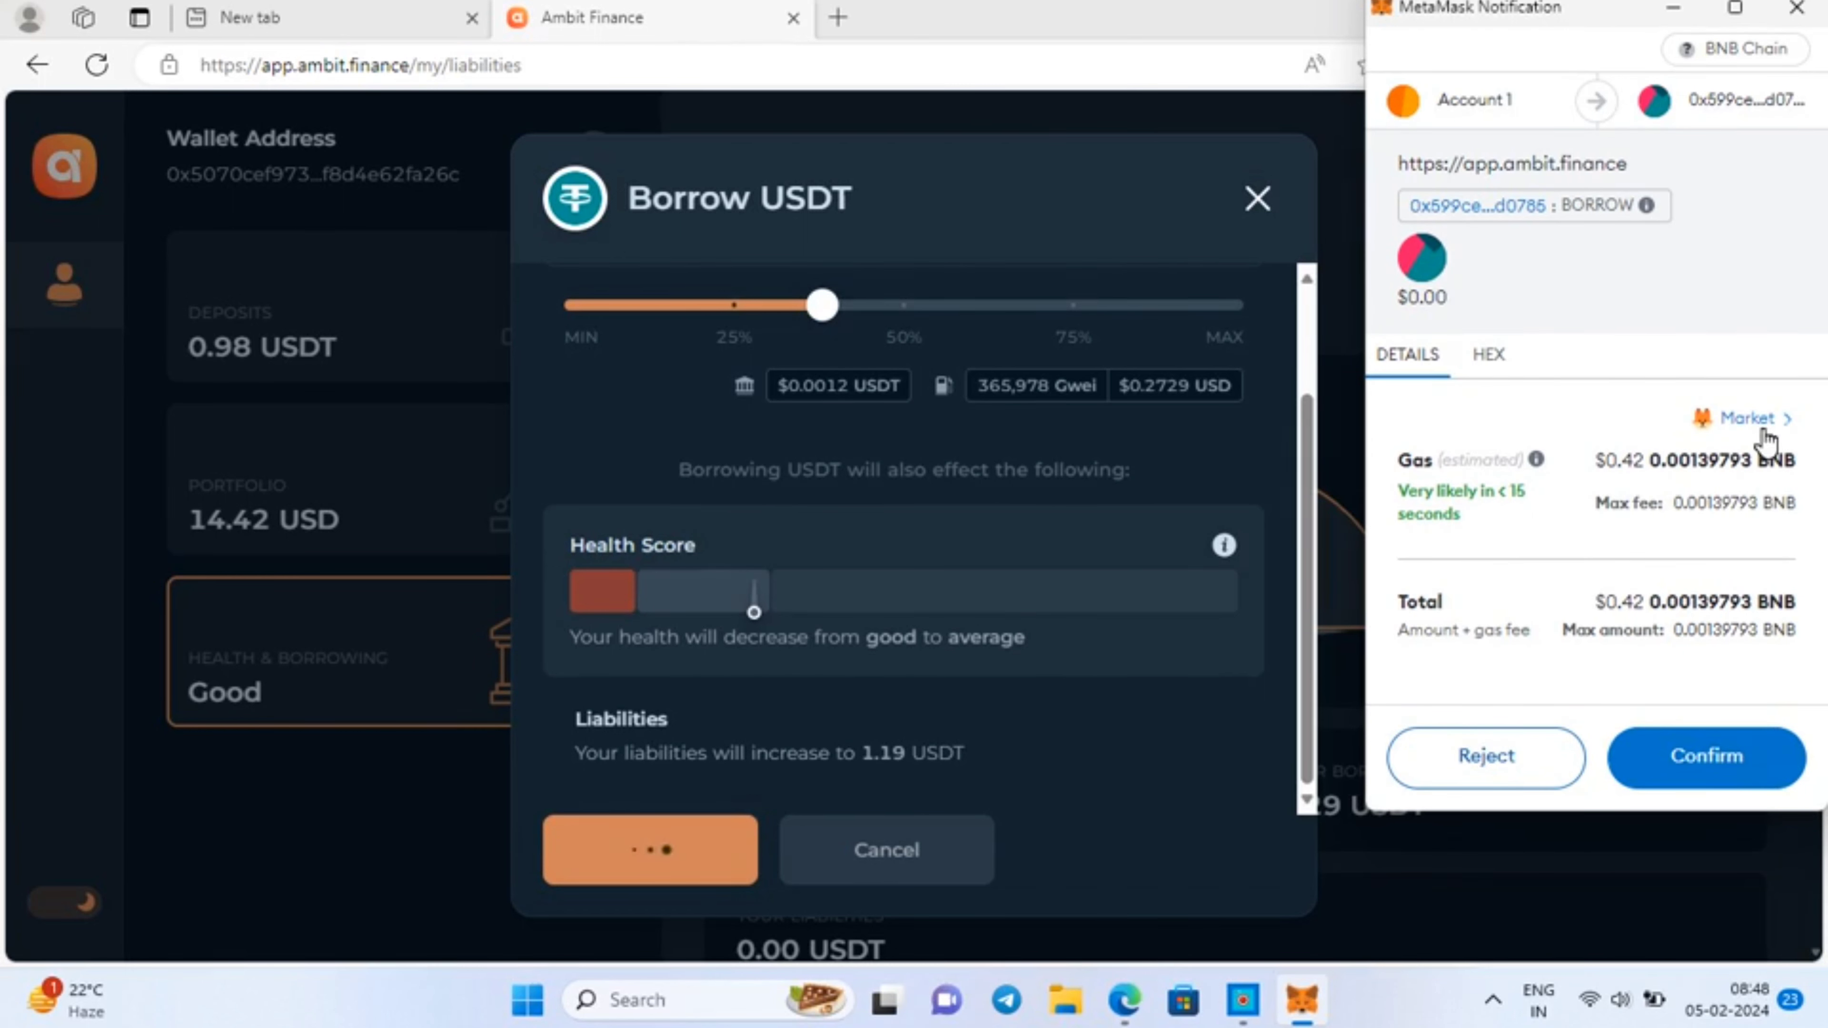
left_click(1726, 785)
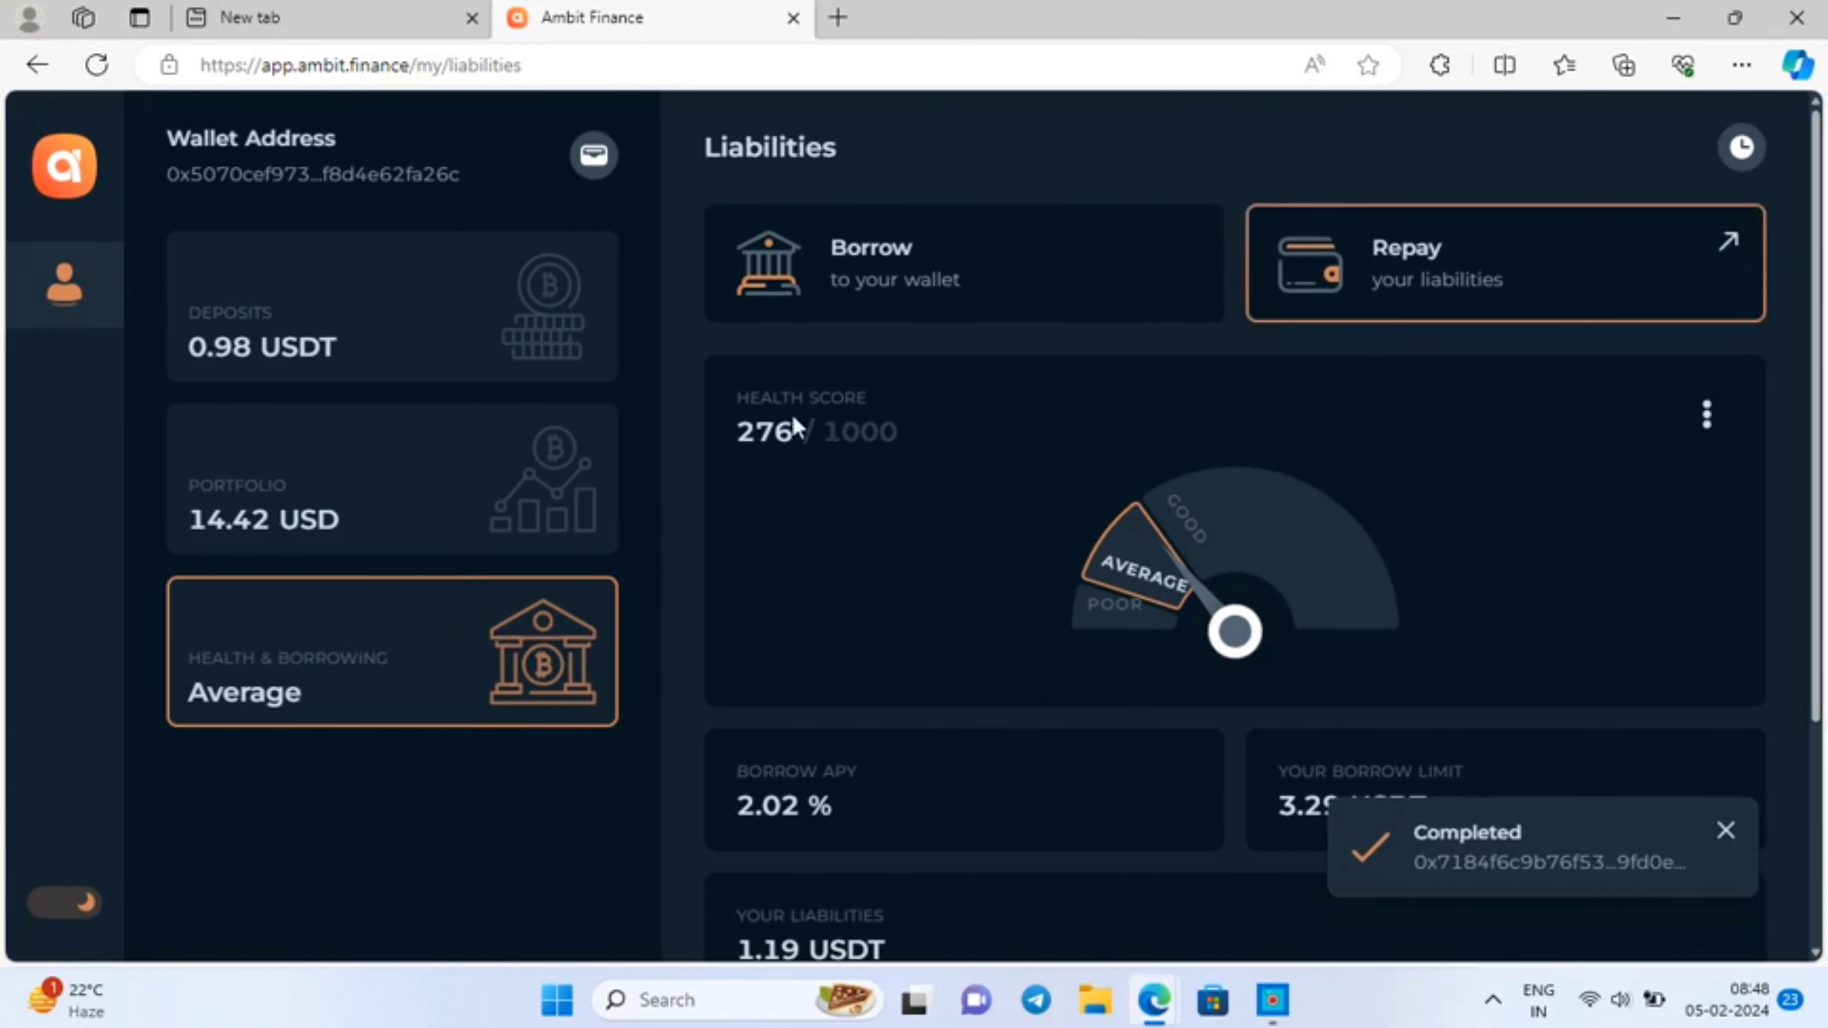
scroll(971, 692, "down", 3)
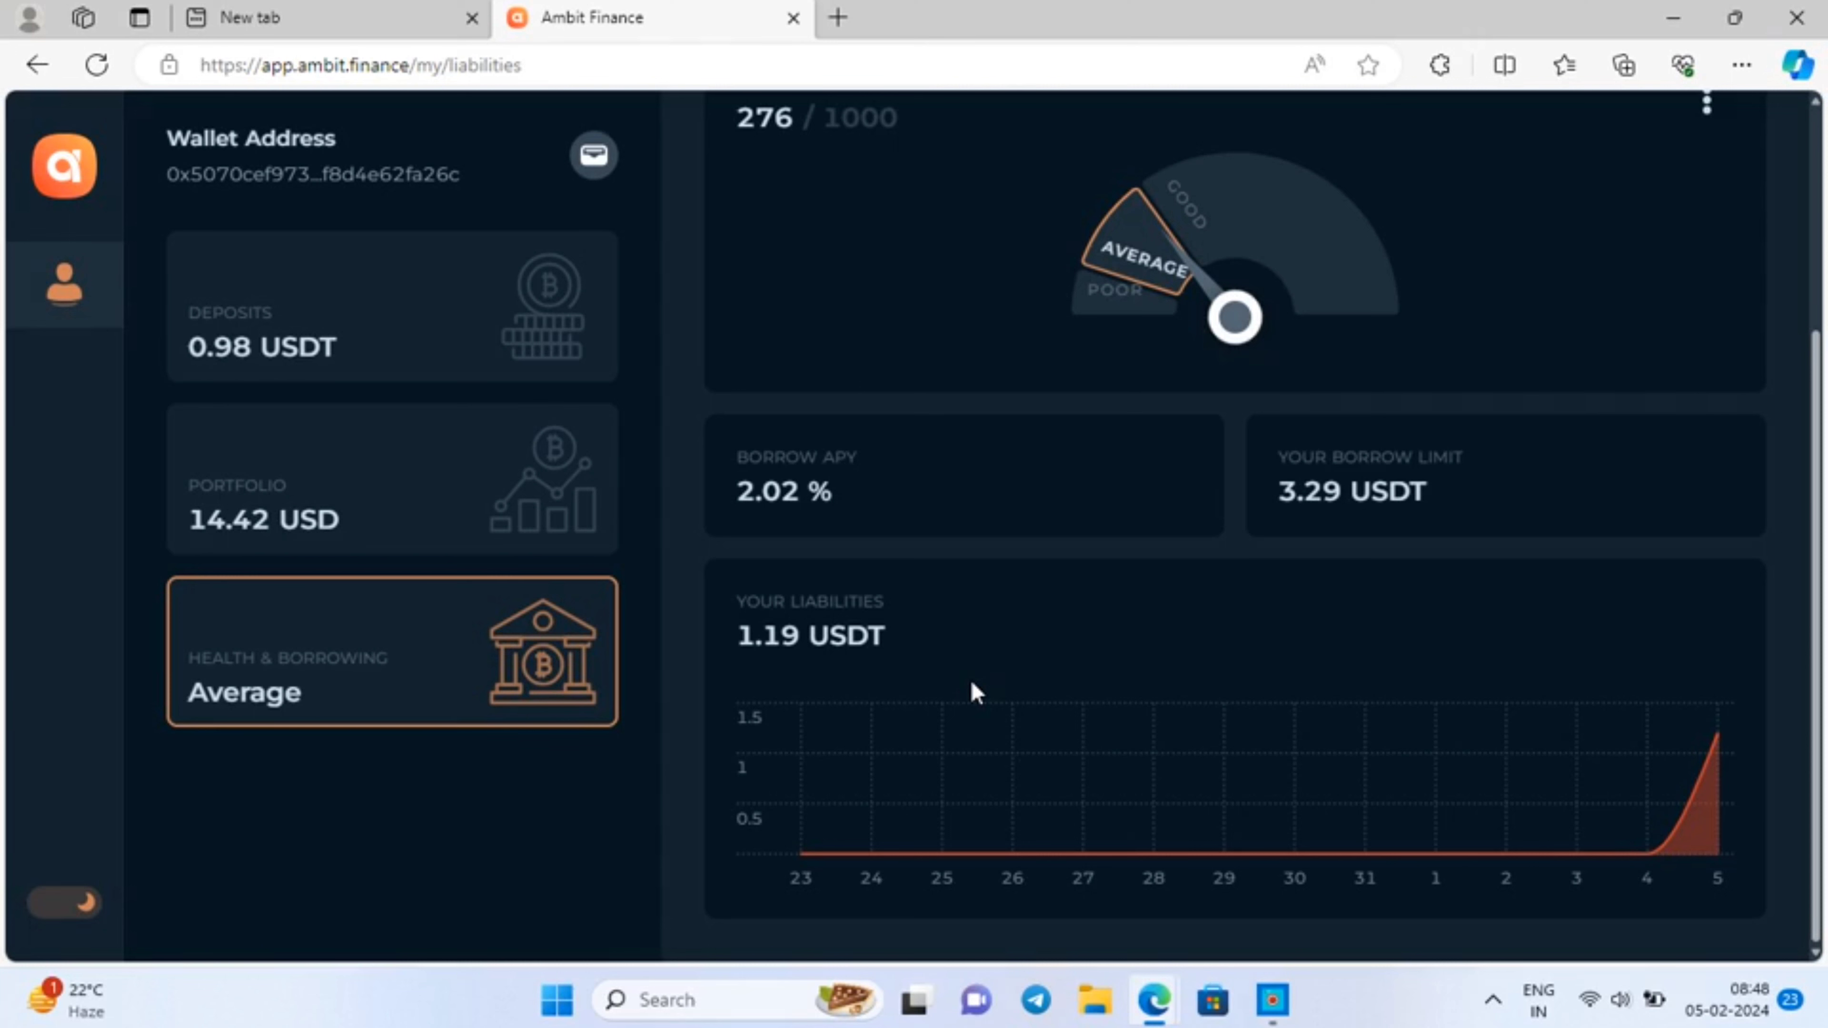
scroll(971, 682, "up", 3)
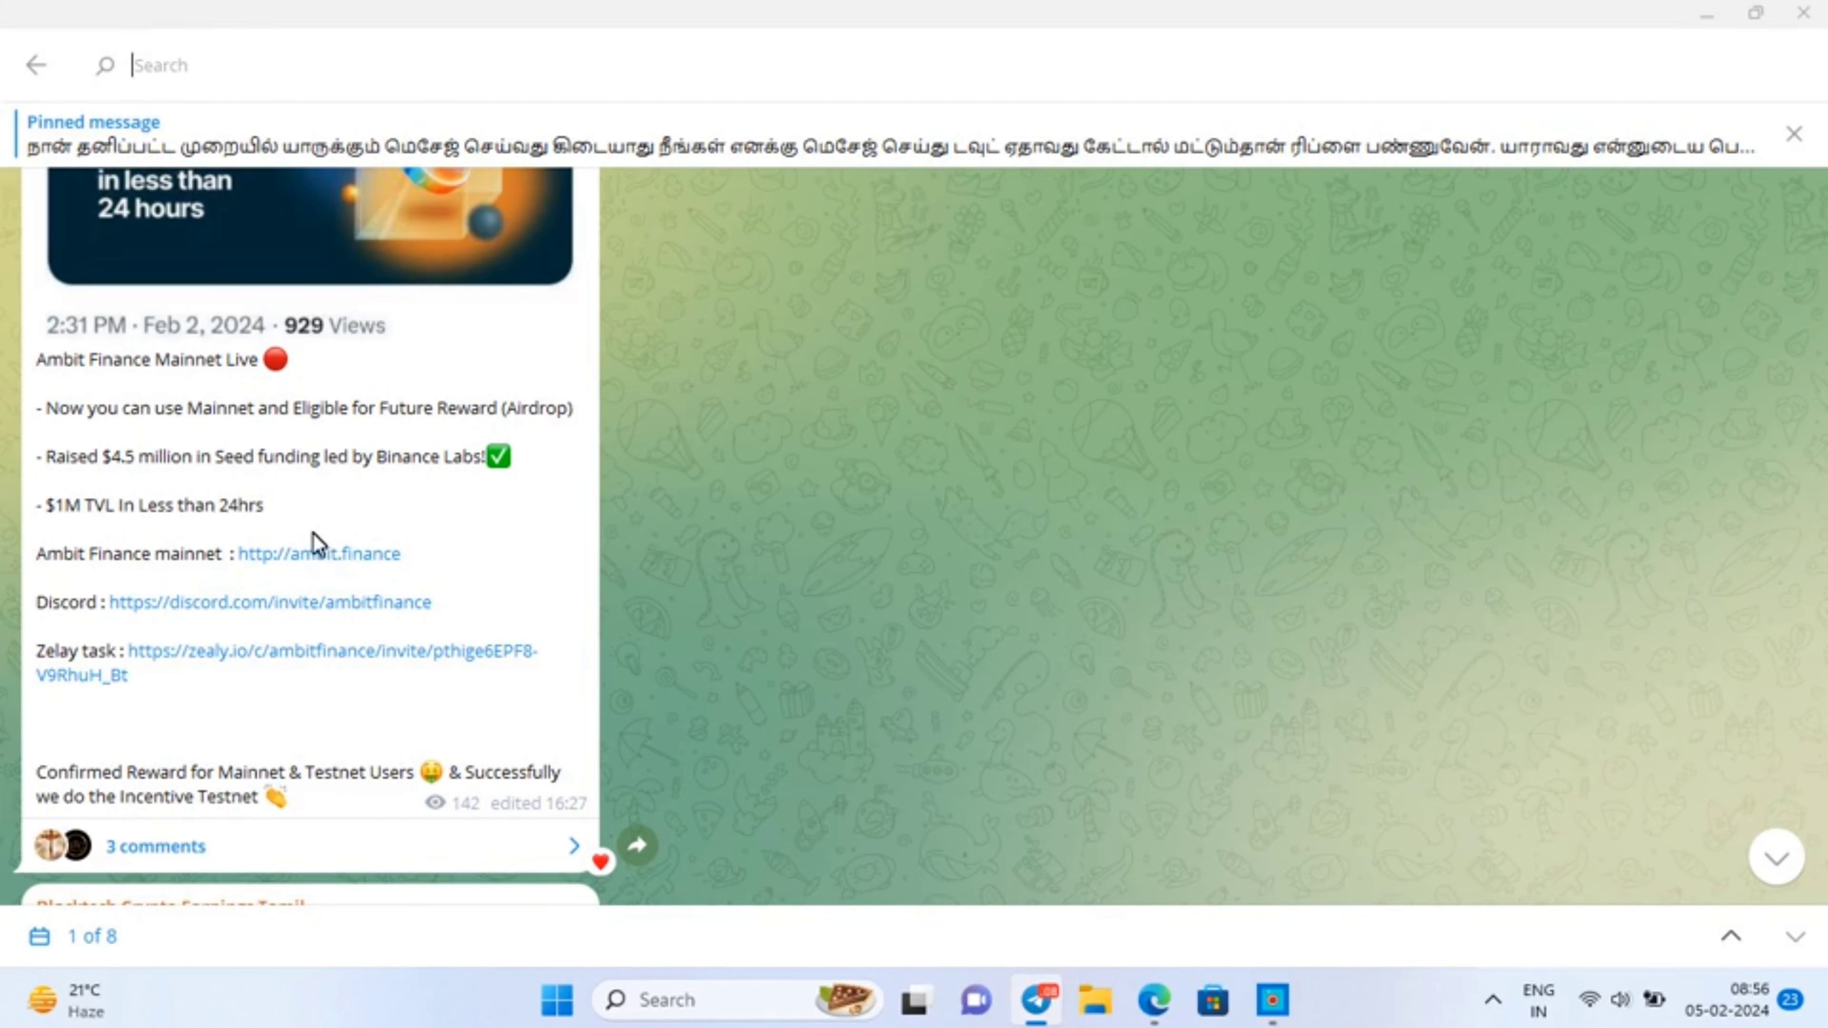
- Open the Ambit Finance Discord link from the Telegram post and accept the server invite
left_click(338, 603)
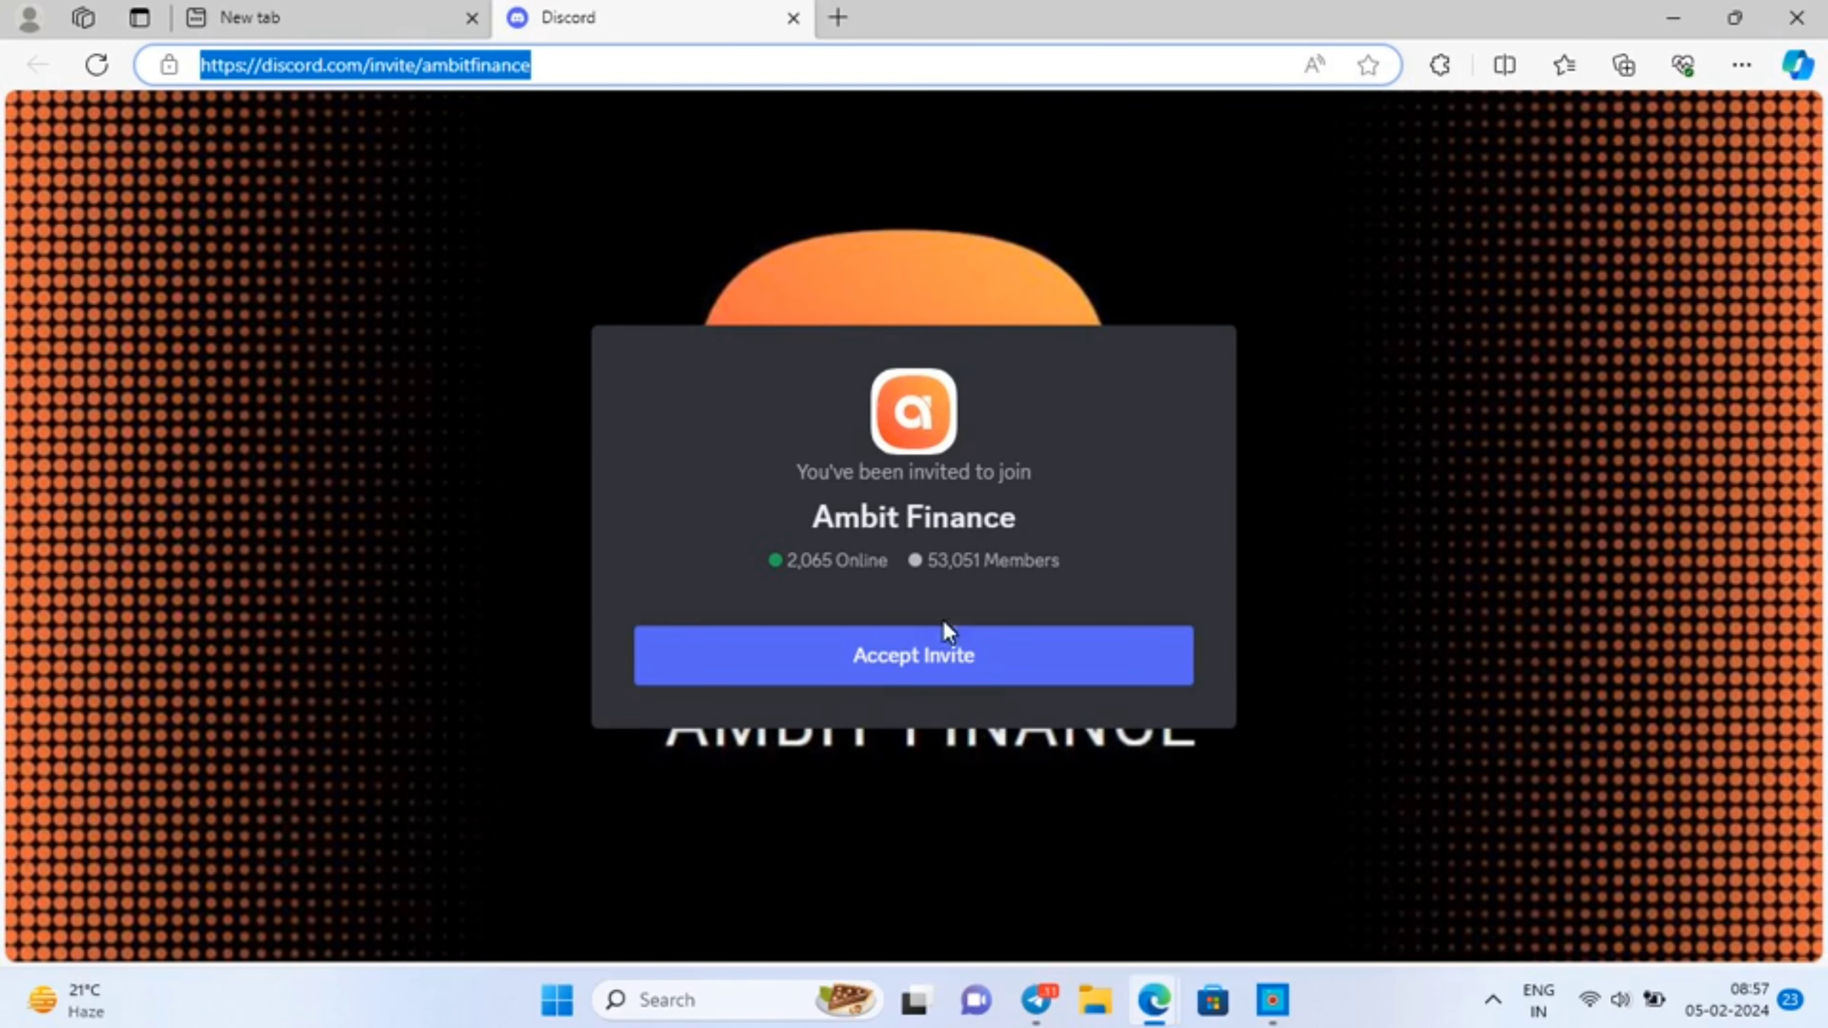
left_click(1008, 684)
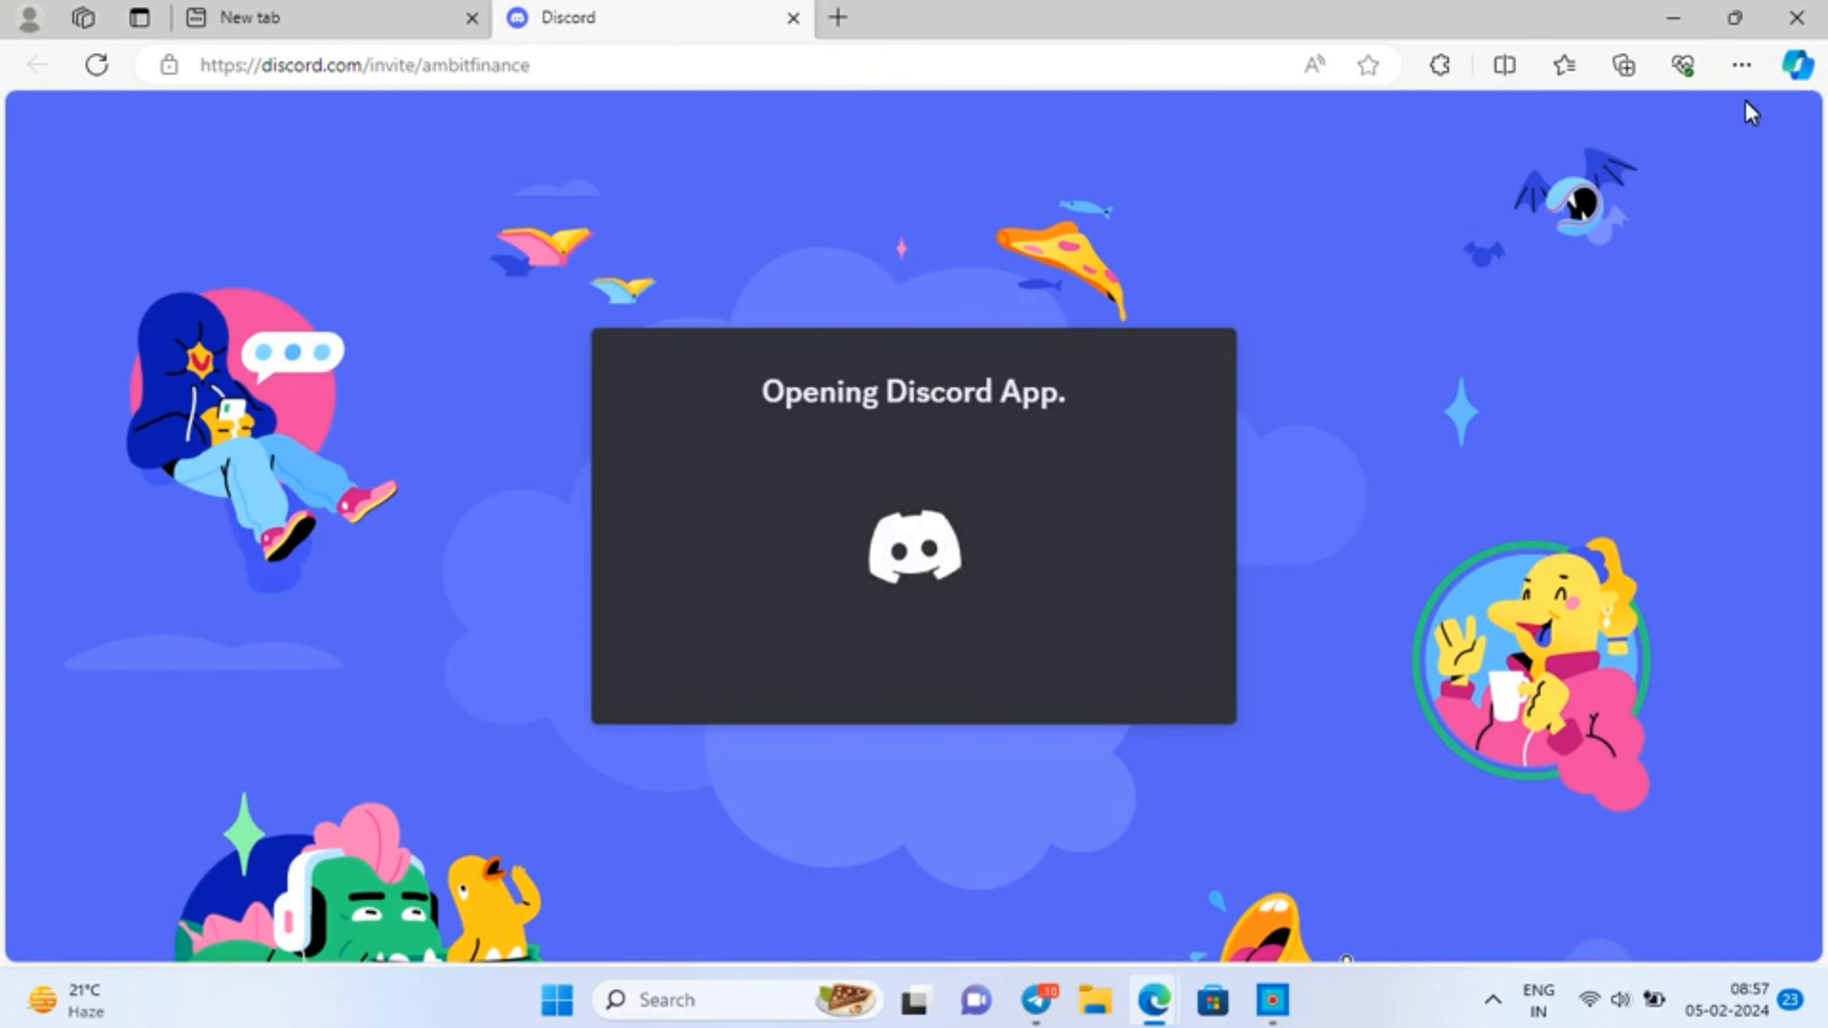